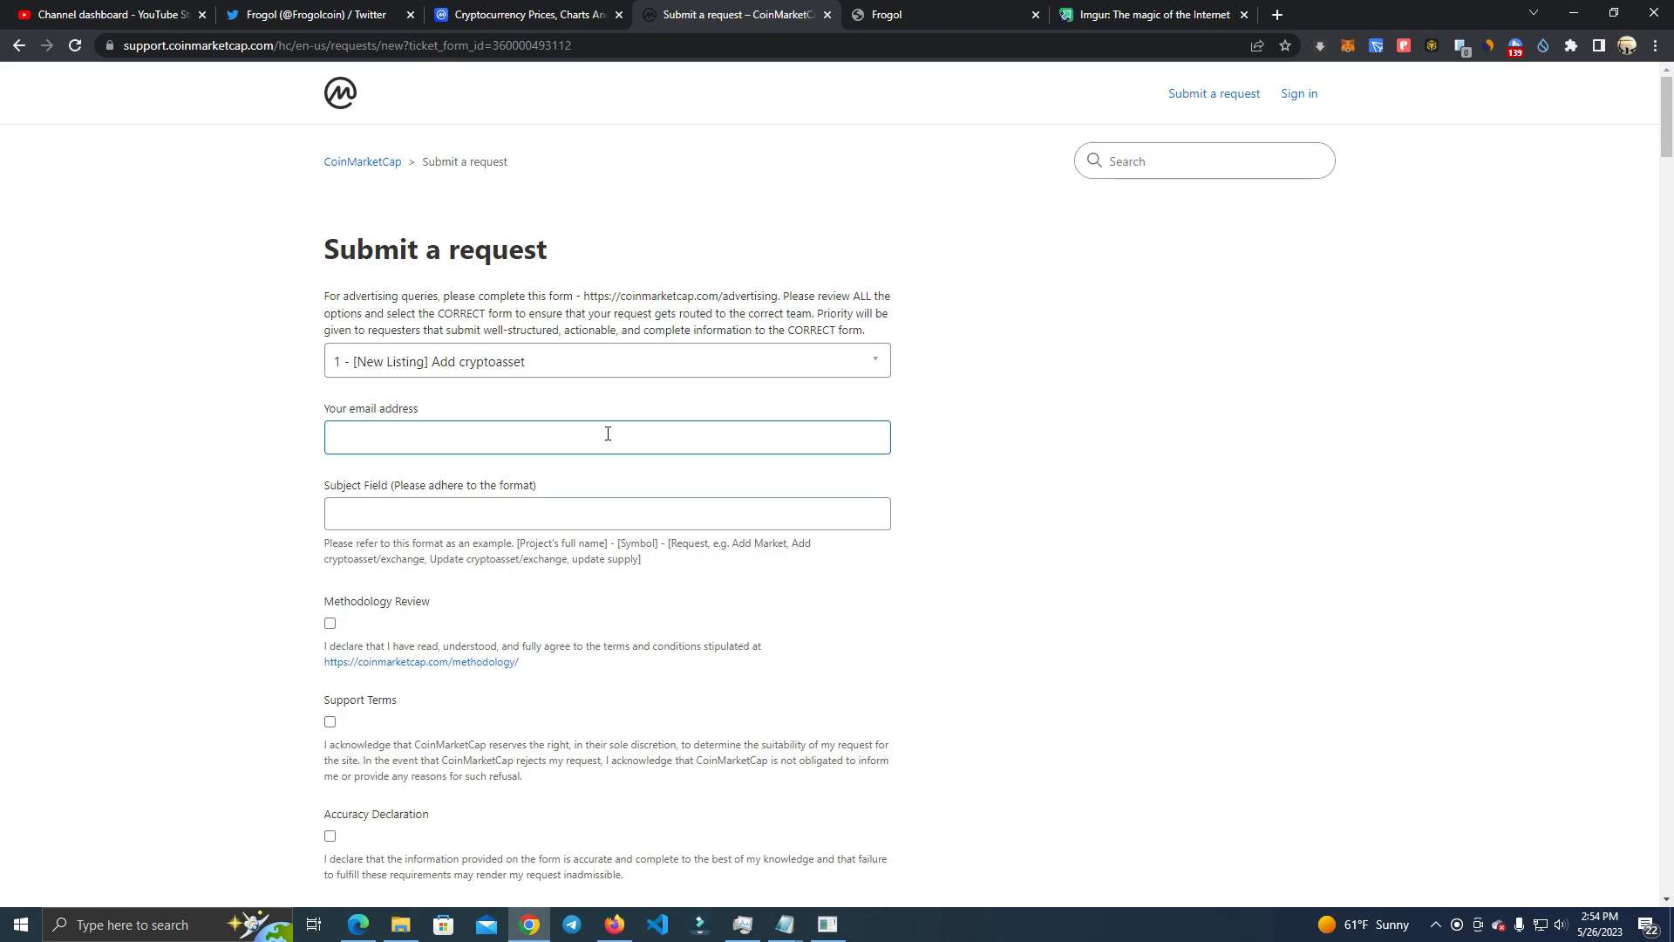
Step: Review the Frogol Twitter profile bio, highlighting its community phrase
click(316, 15)
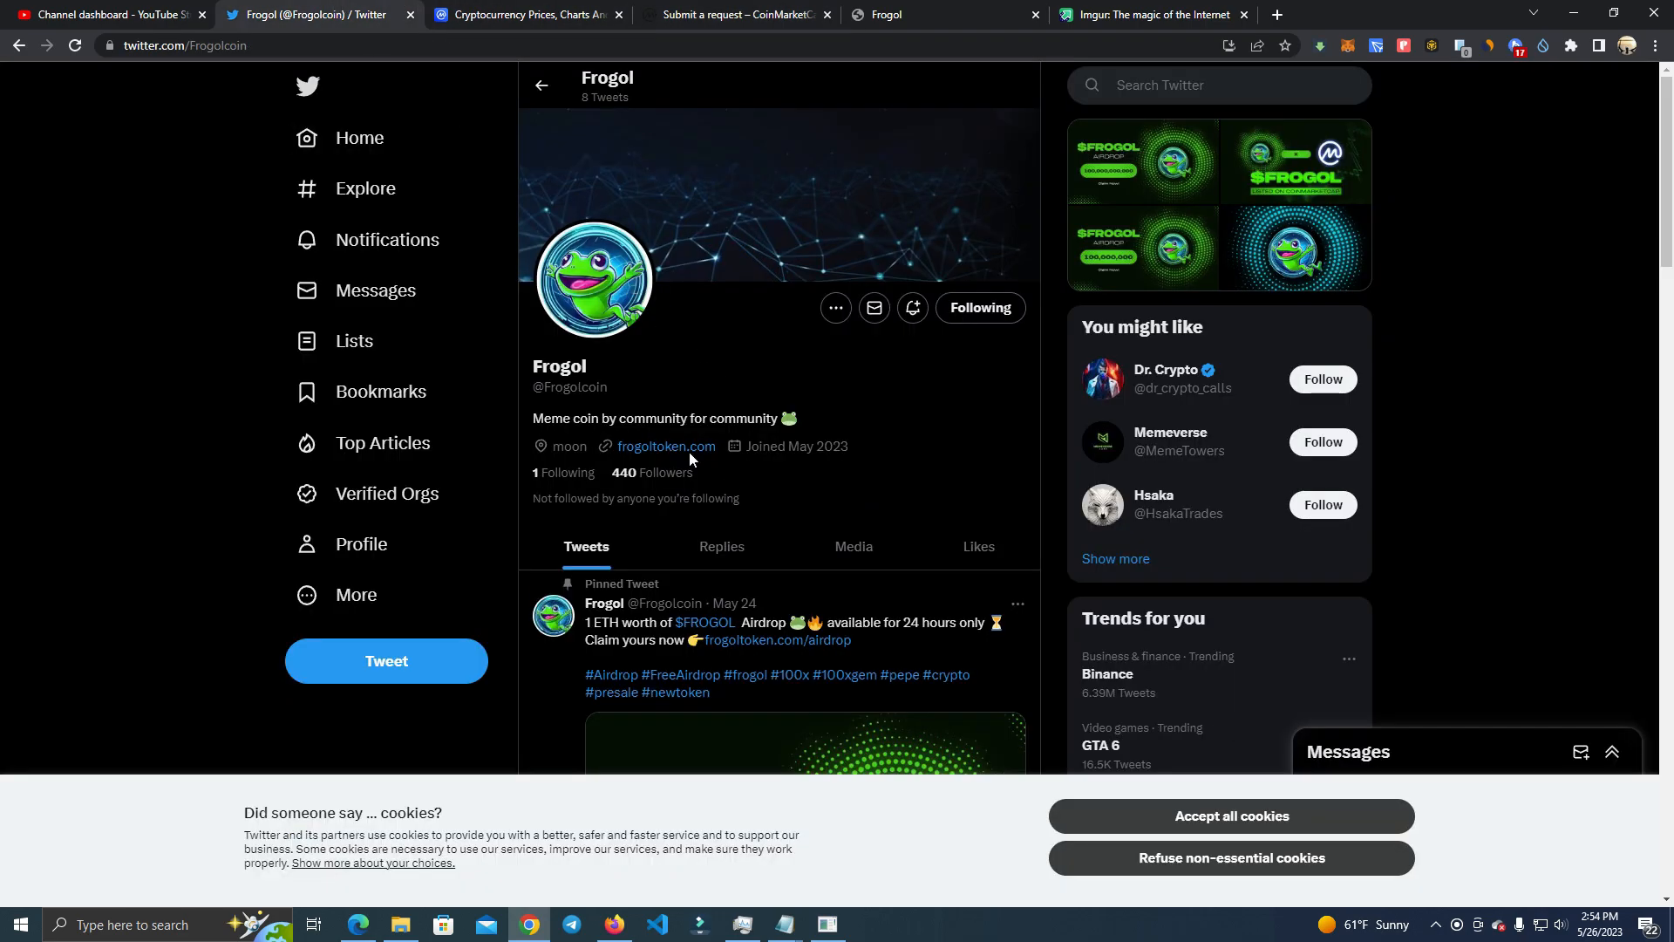
scroll(747, 450, down, 3)
scroll(812, 445, up, 3)
drag(928, 419, 618, 419)
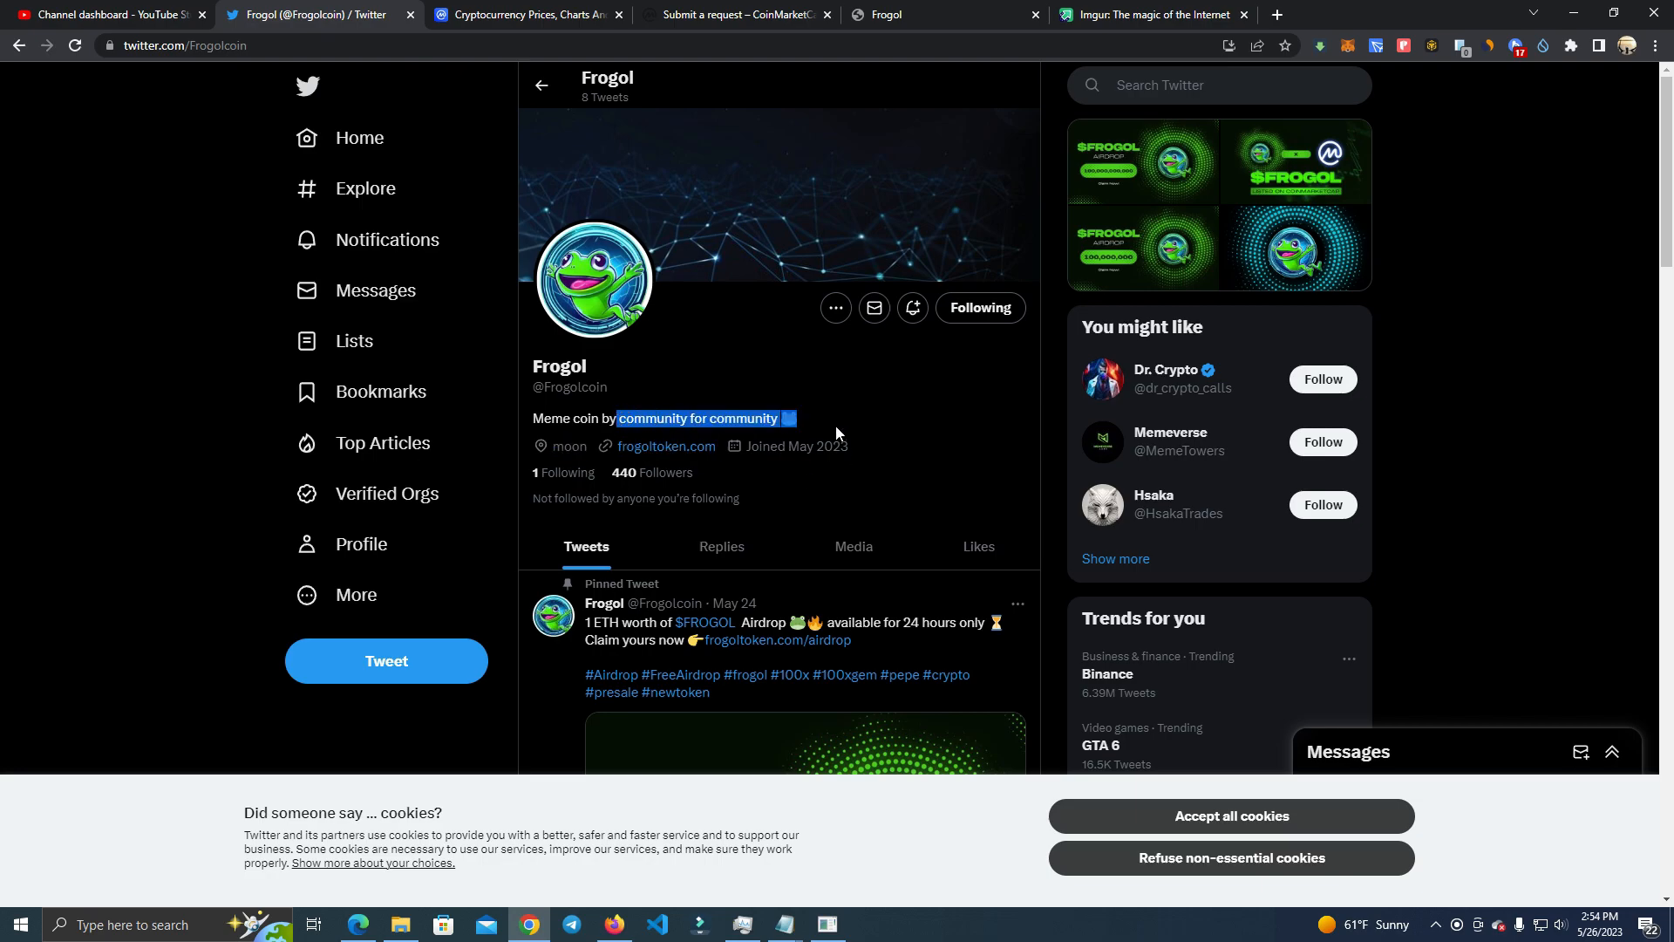
drag(645, 419, 793, 417)
Step: Search CoinMarketCap for 'frogol' and bring up Frogol's existing untracked coin page
click(524, 14)
scroll(1070, 341, up, 5)
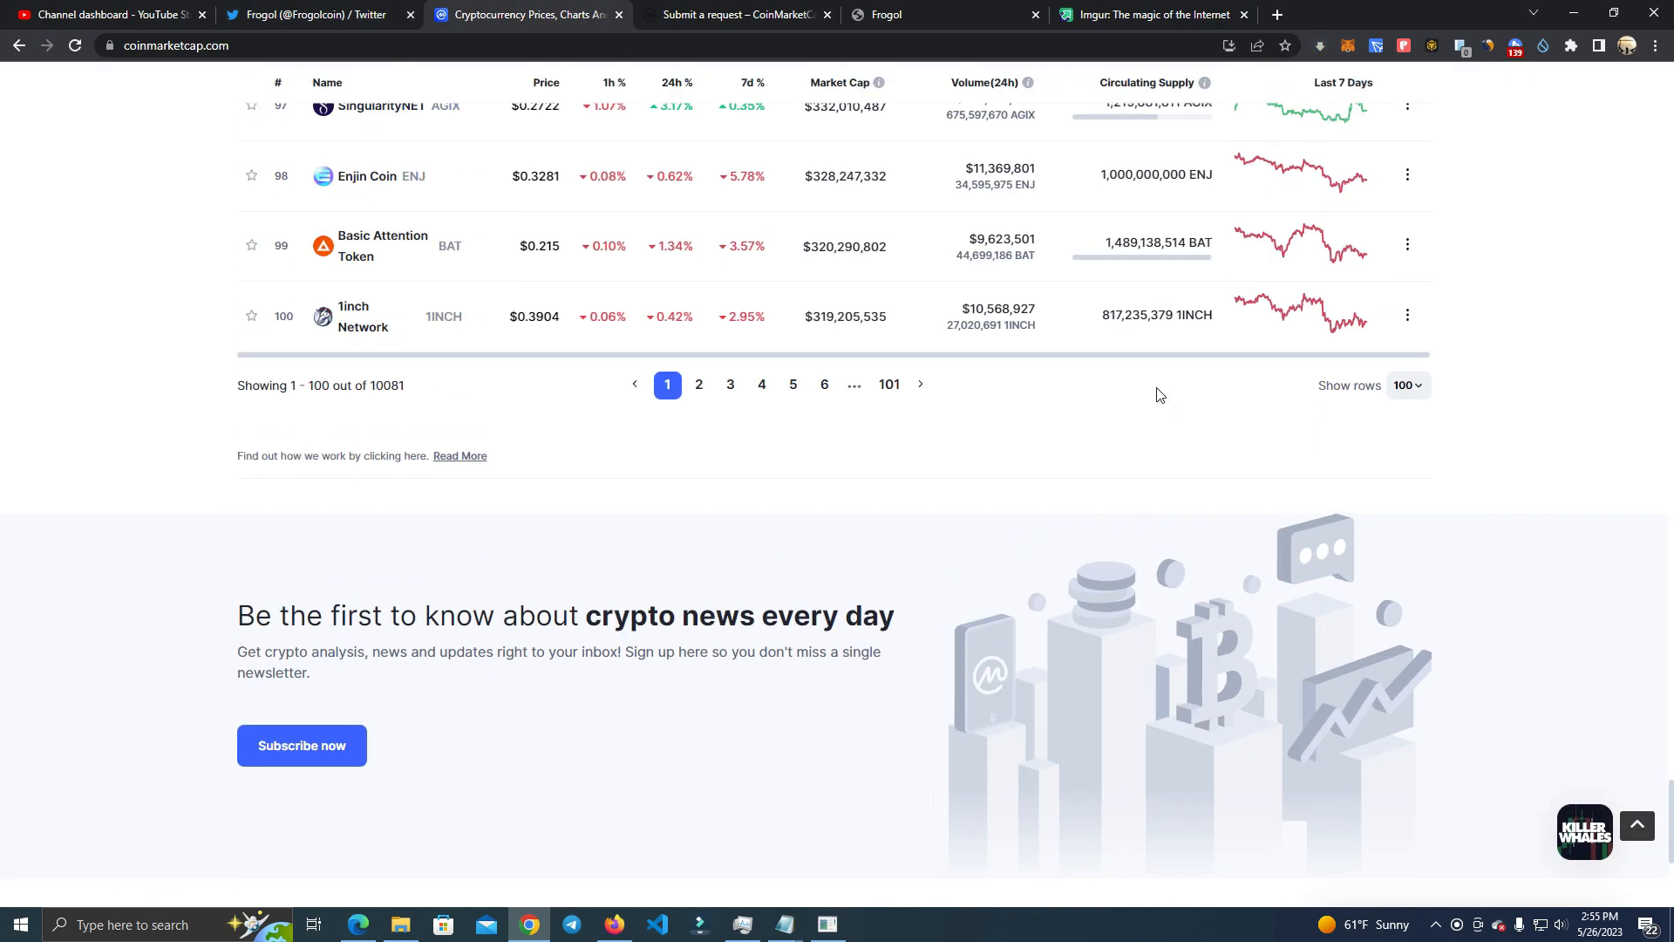
scroll(1069, 341, up, 5)
scroll(1069, 341, up, 5)
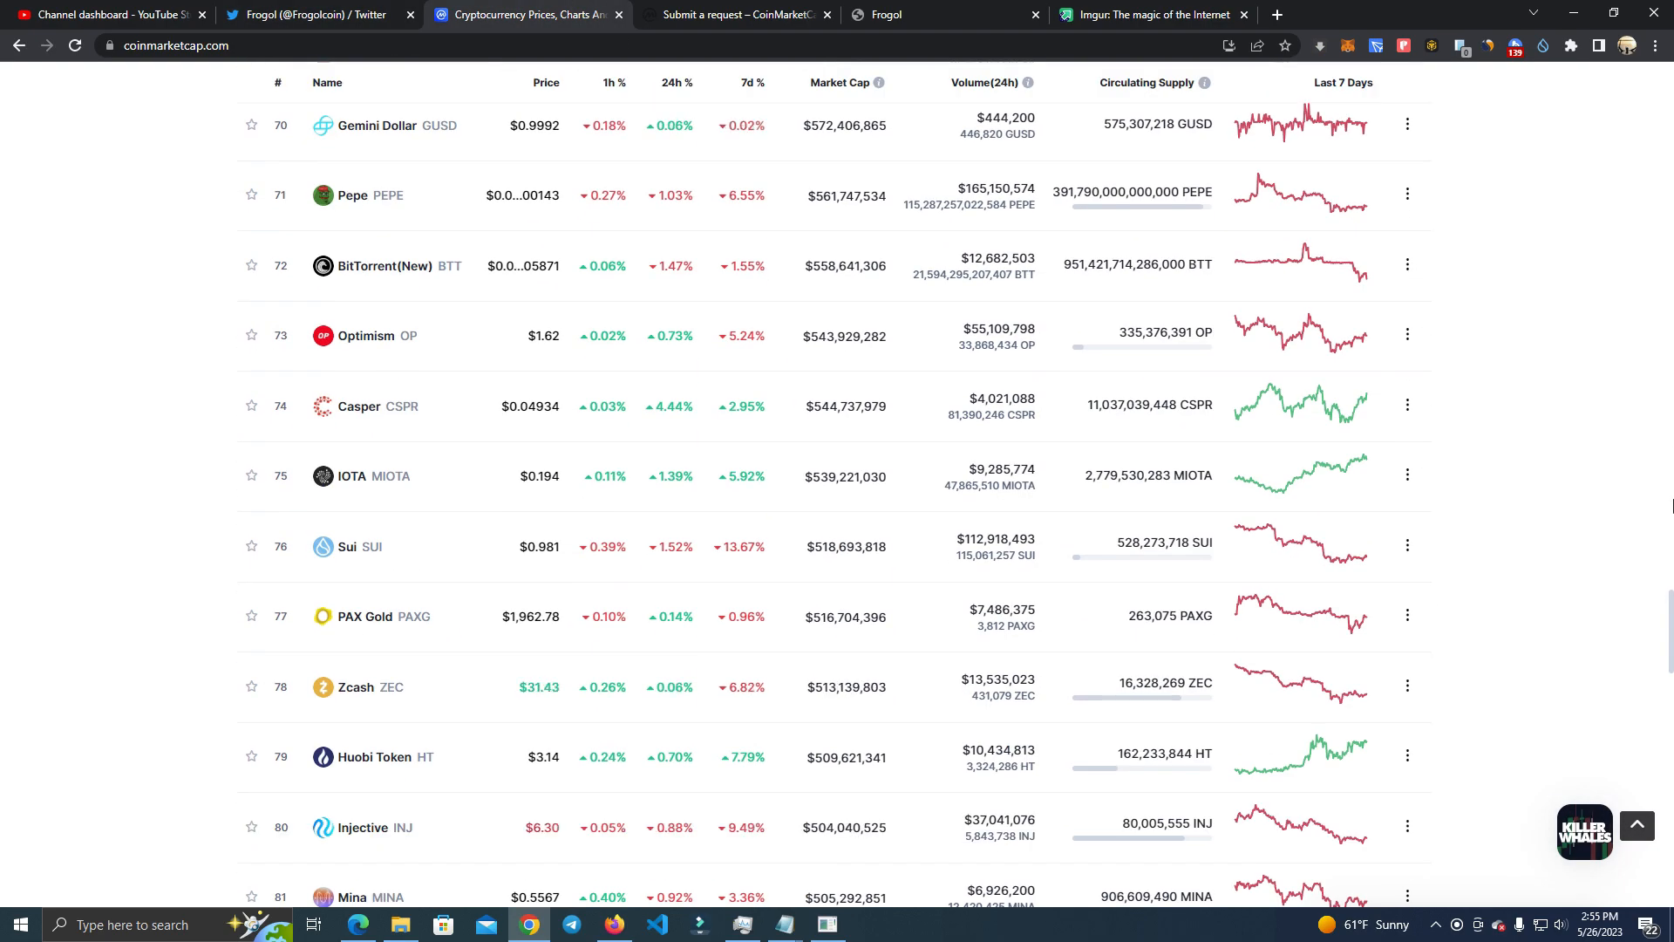
scroll(1069, 393, up, 10)
scroll(1068, 393, up, 10)
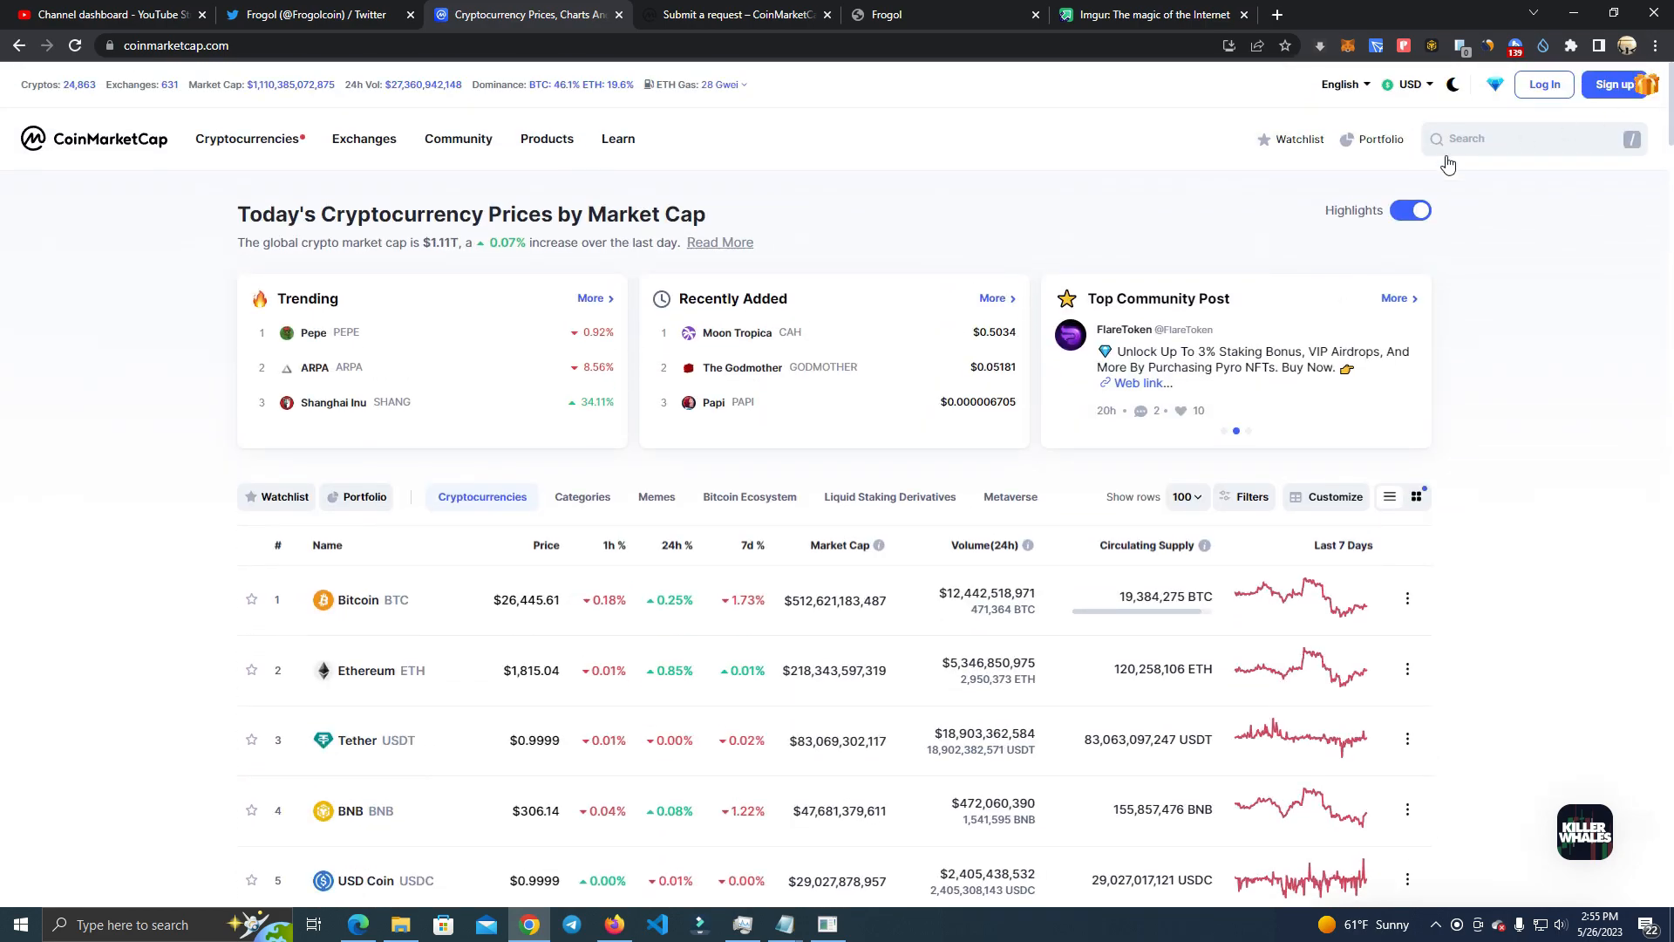
click(1472, 141)
text(f)
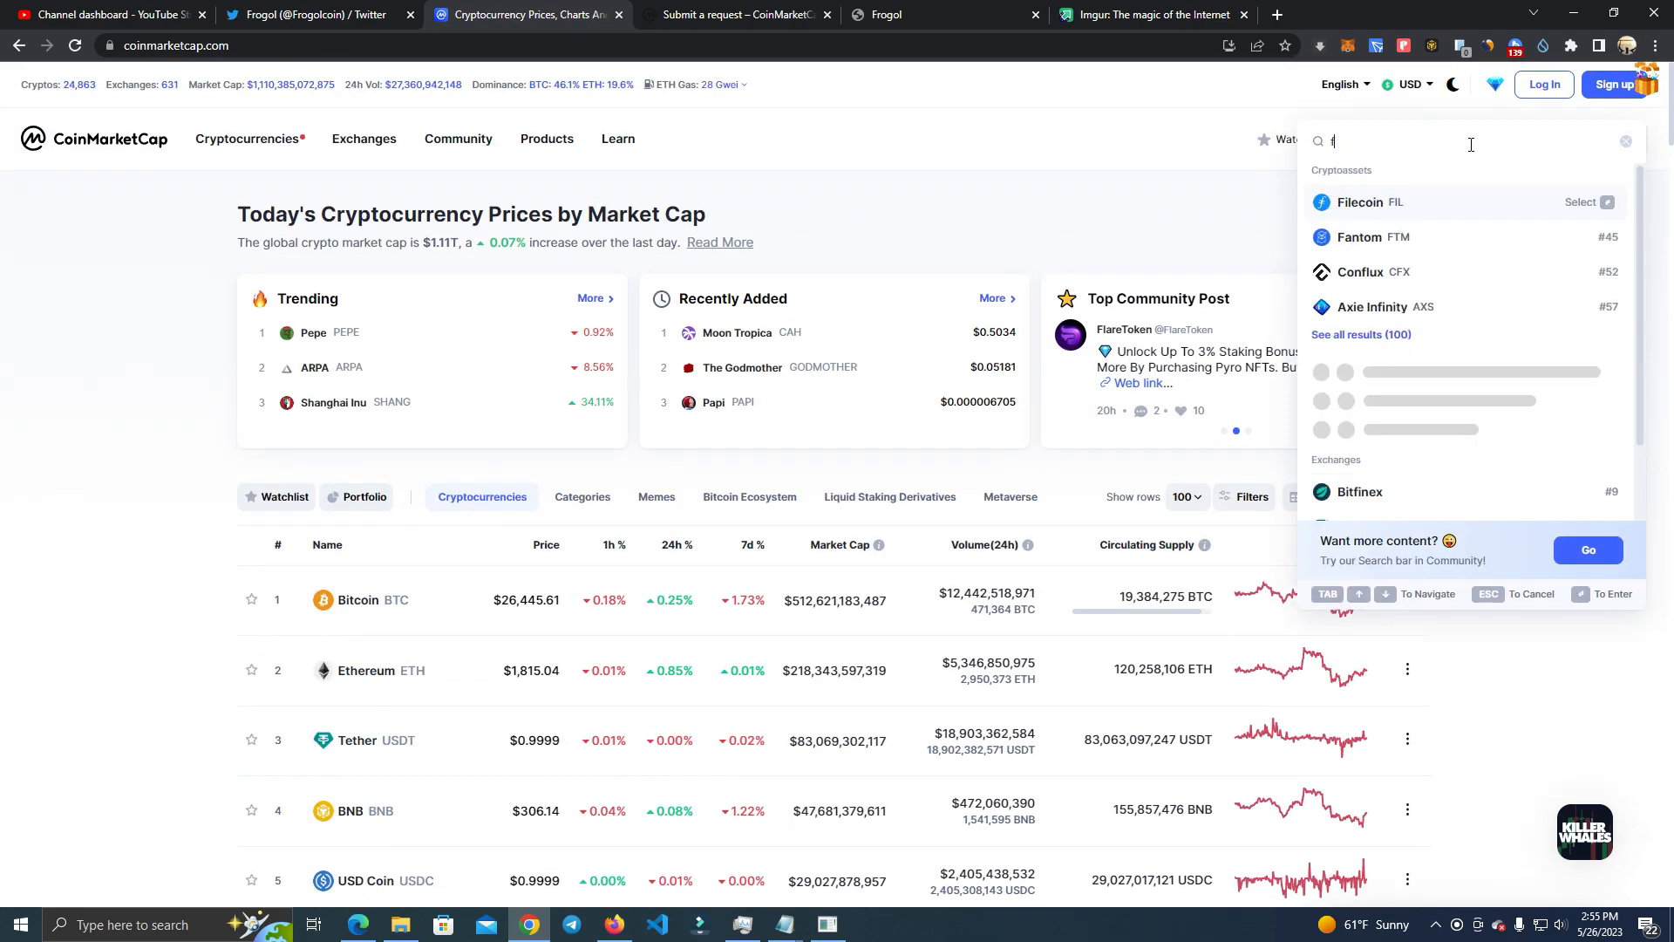
text(rogol)
click(1464, 213)
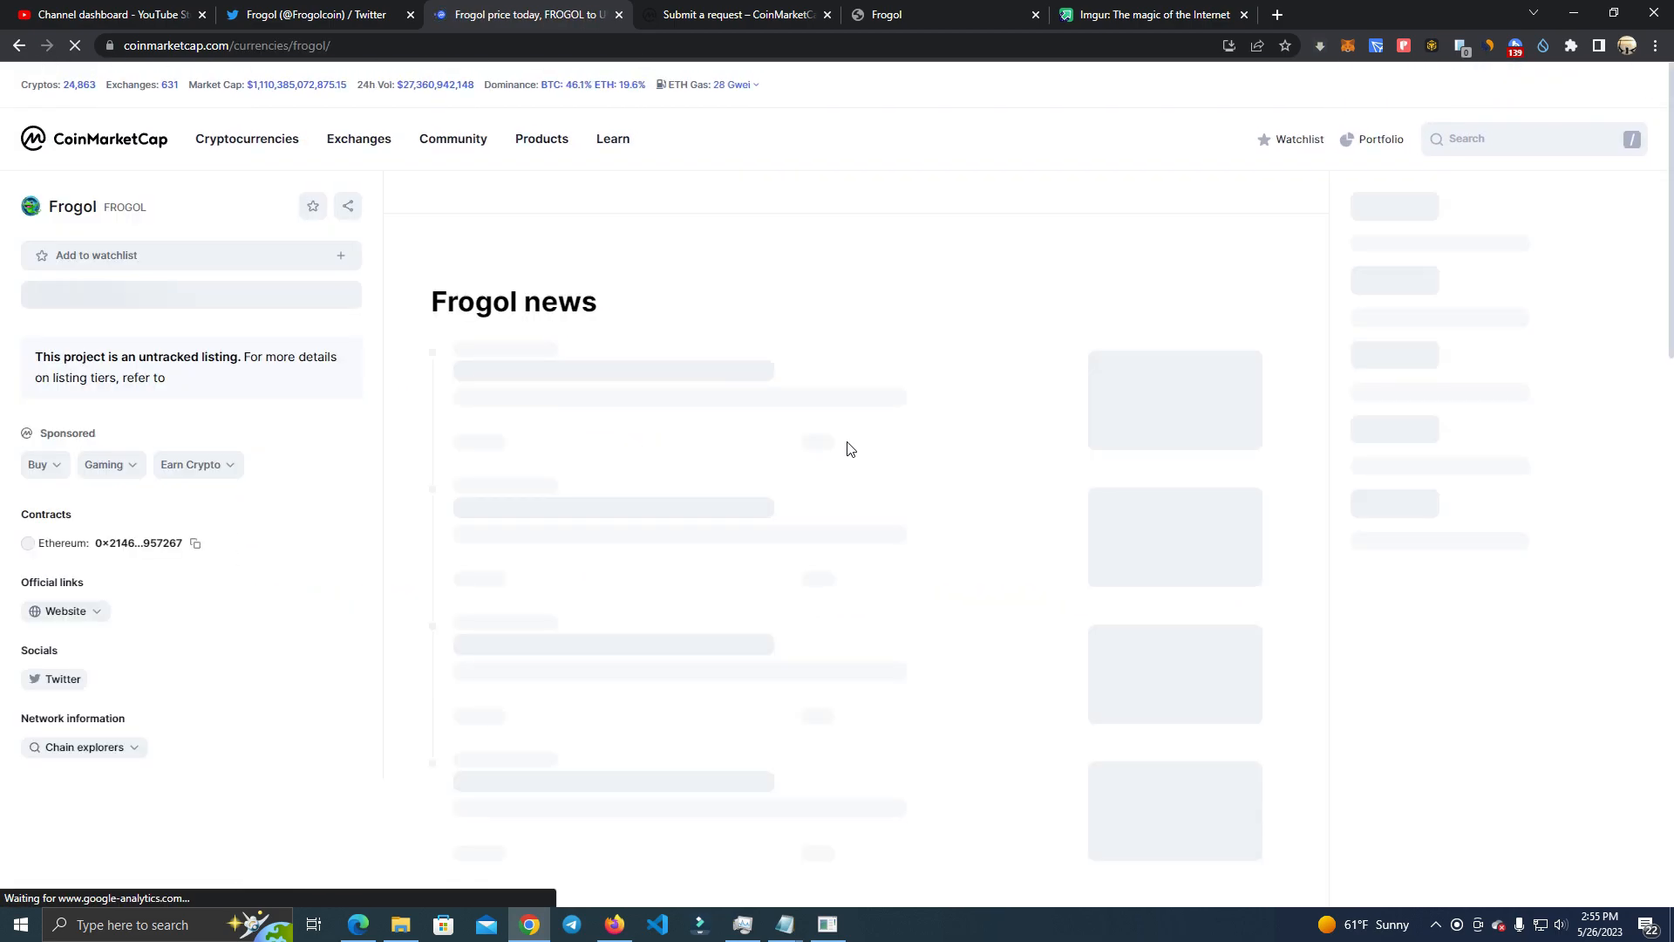
drag(76, 233, 229, 225)
click(107, 199)
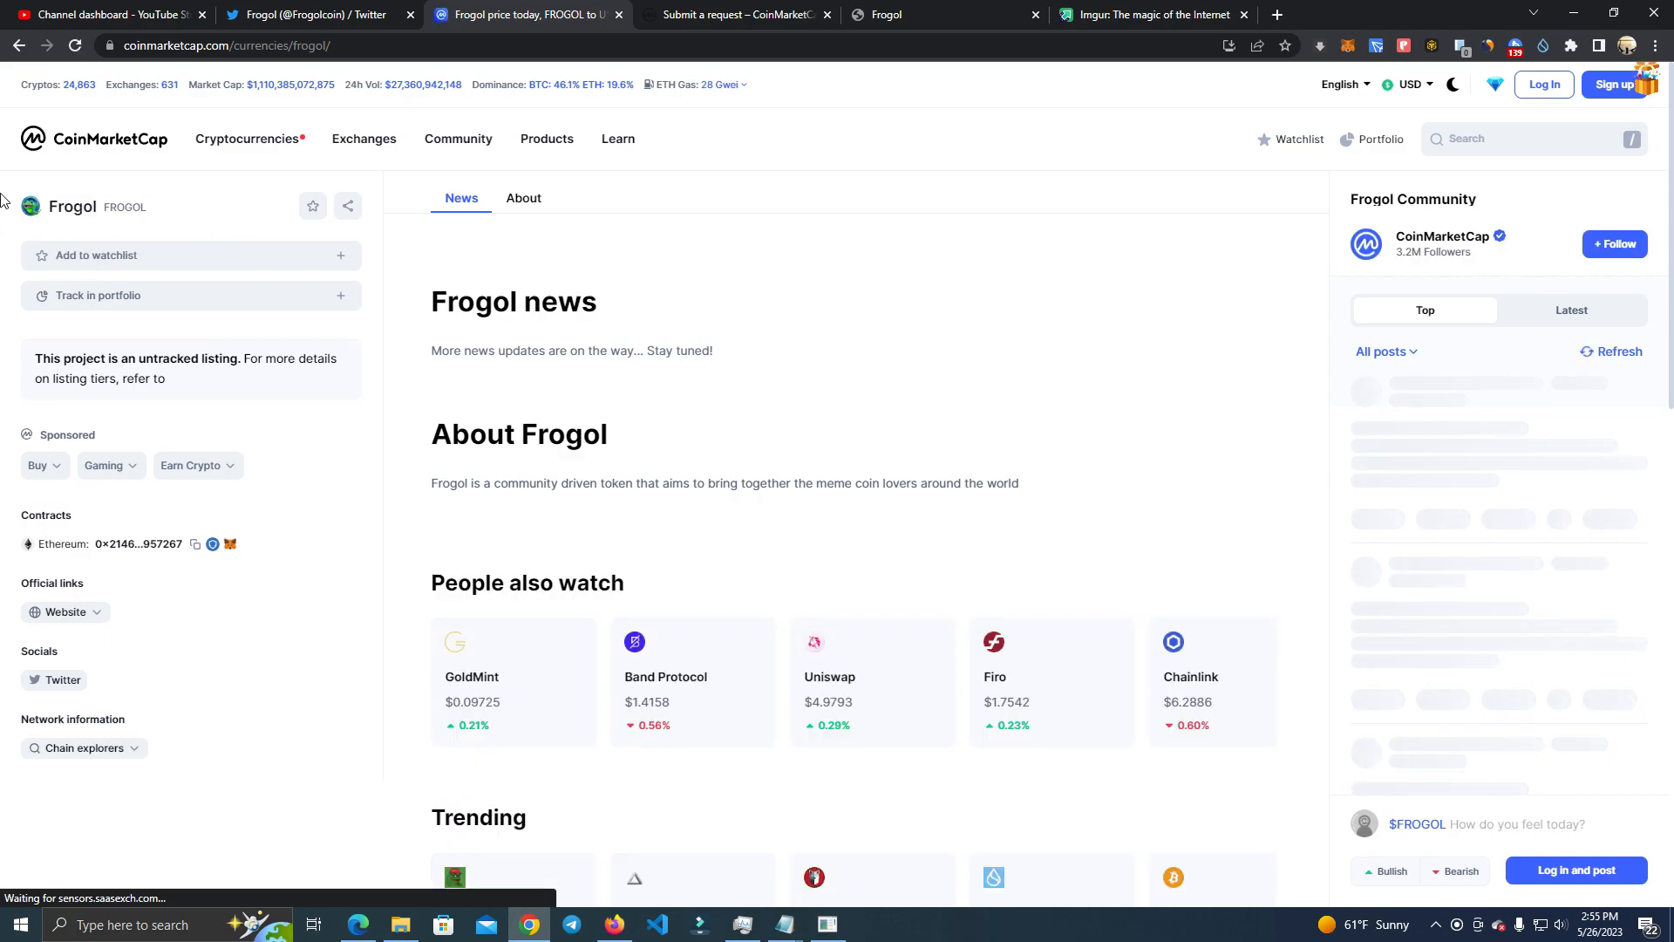
scroll(170, 392, down, 1)
scroll(222, 466, up, 1)
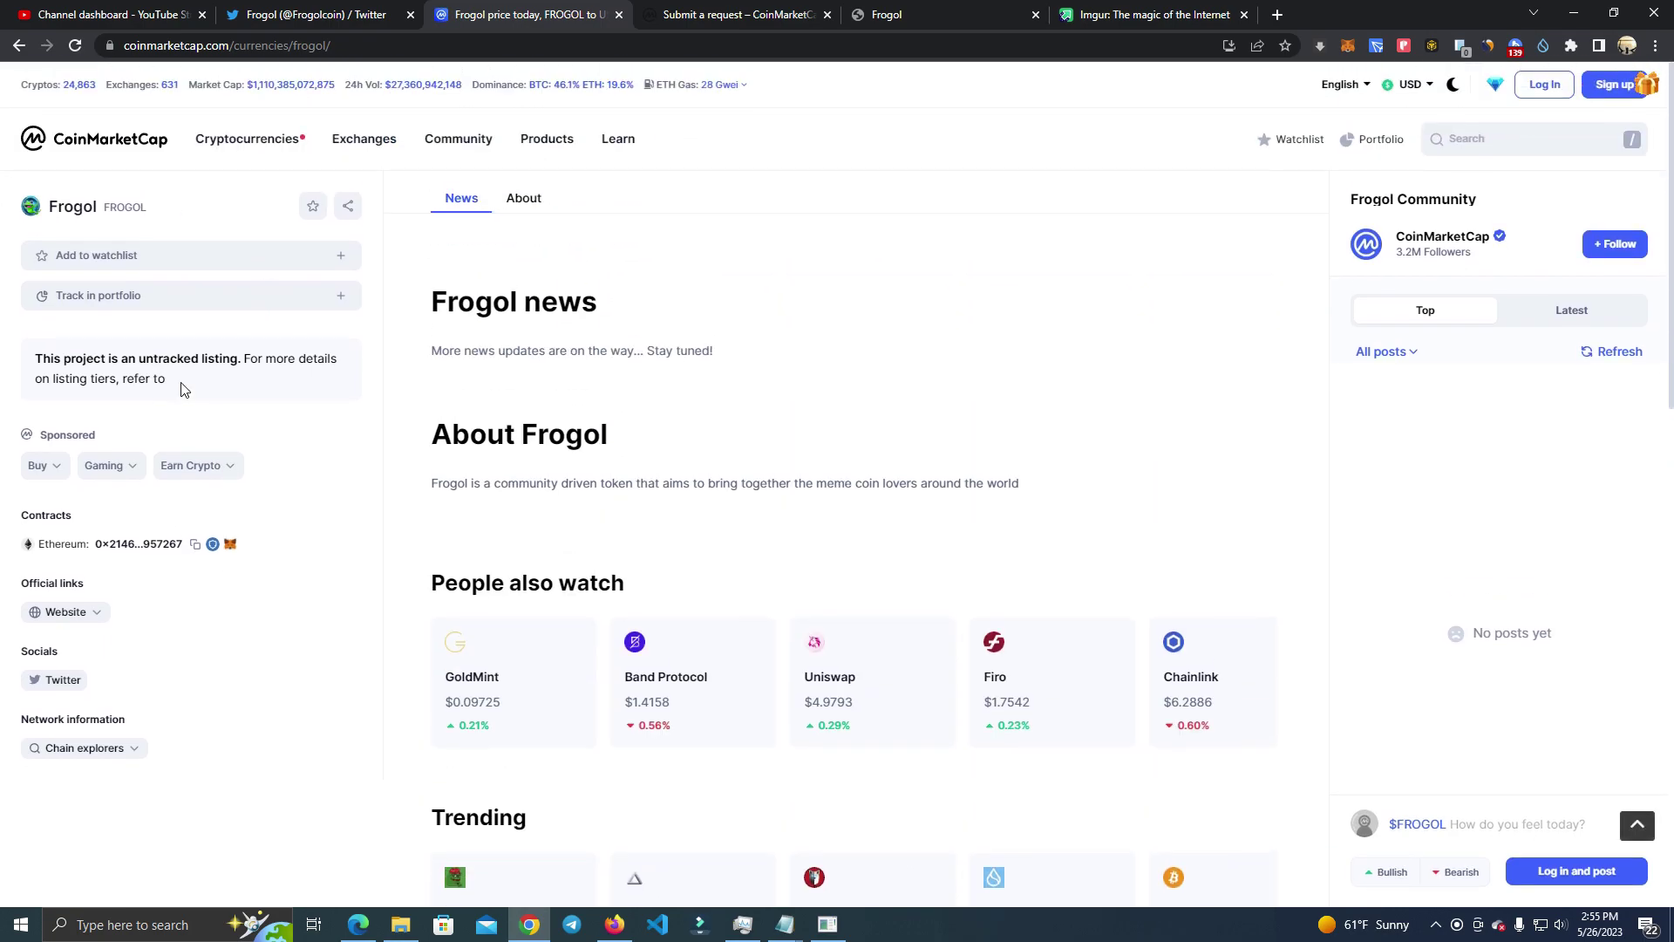
Step: Return to the 'Submit a request' form and place the cursor in the email address field
click(728, 15)
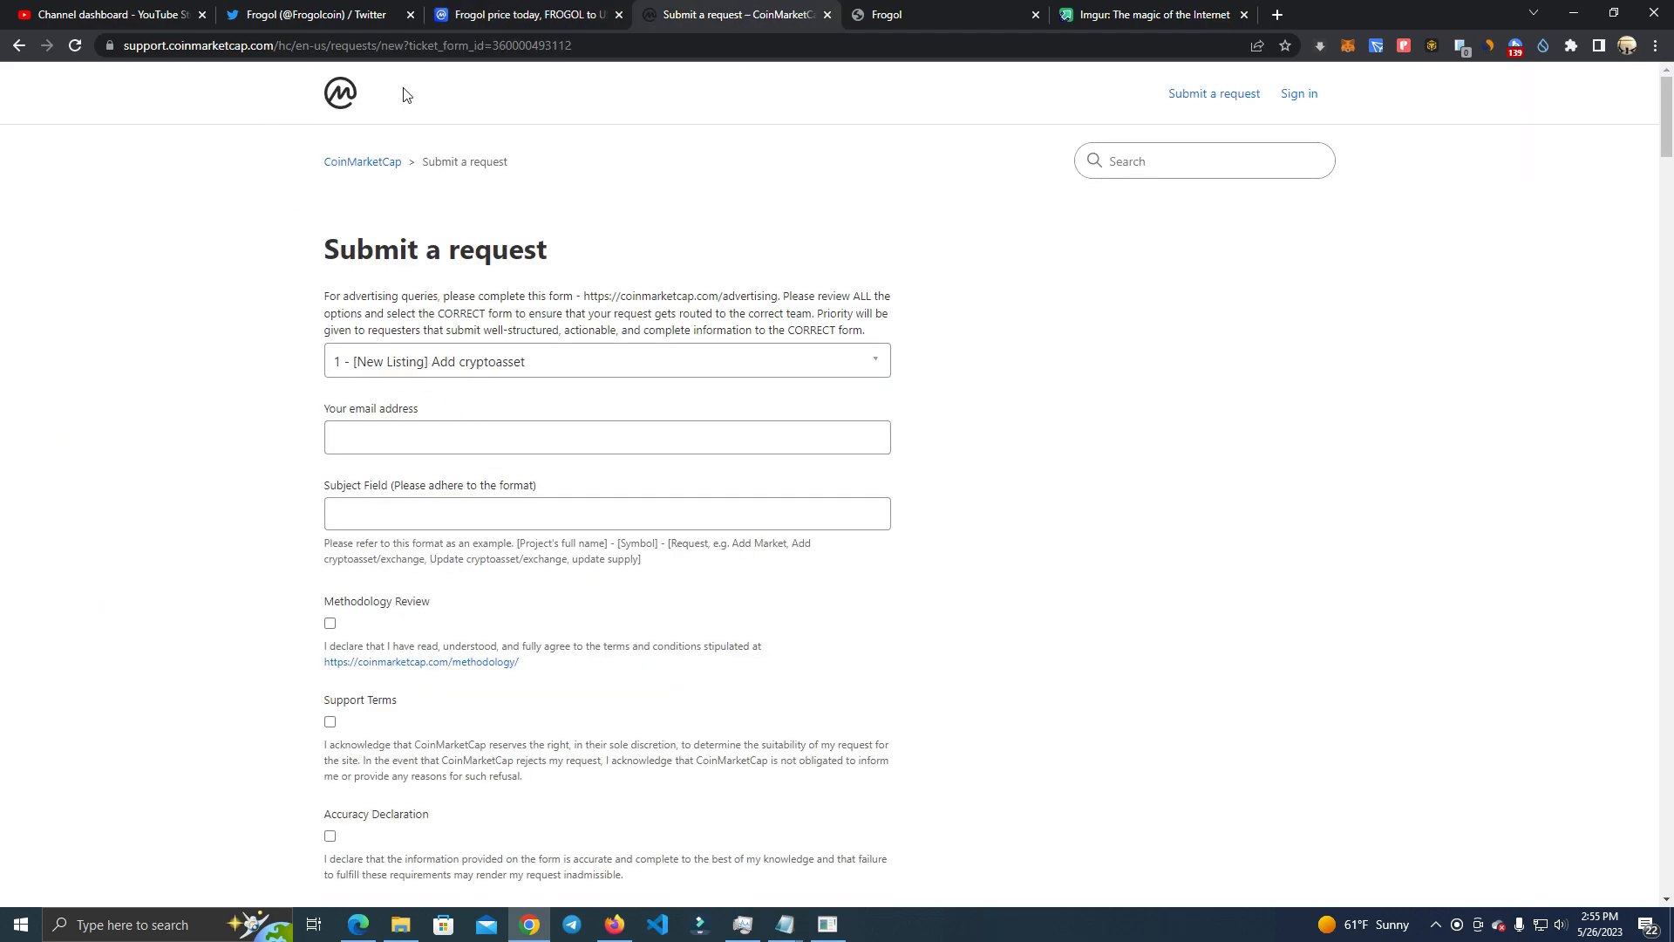
click(609, 47)
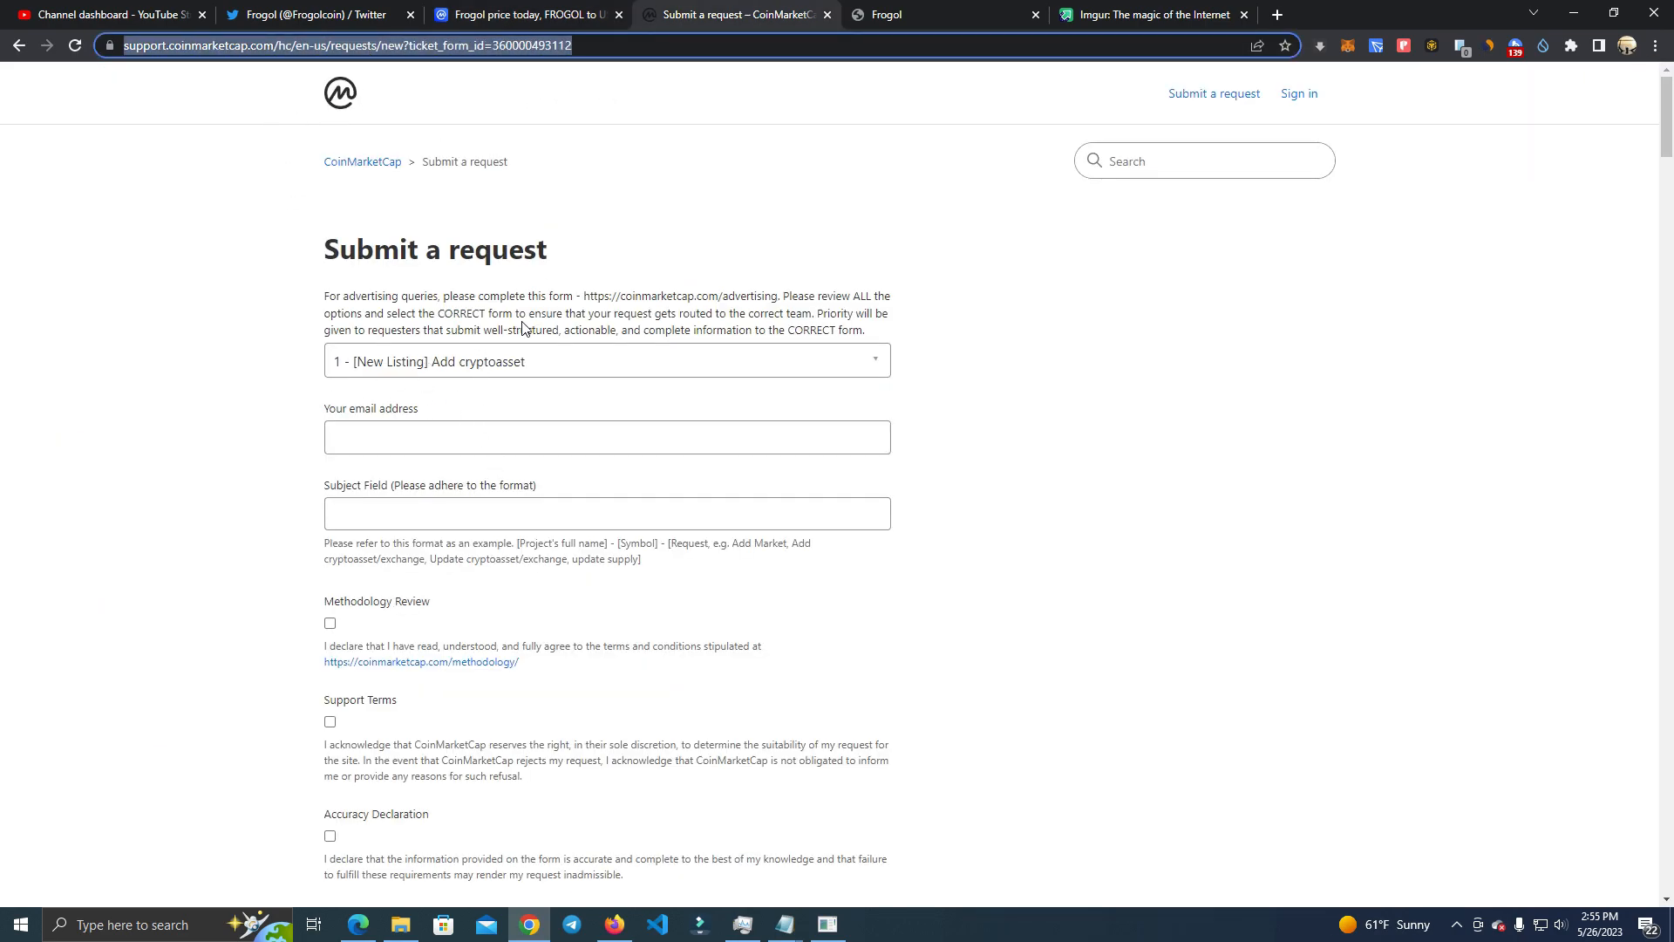
click(499, 434)
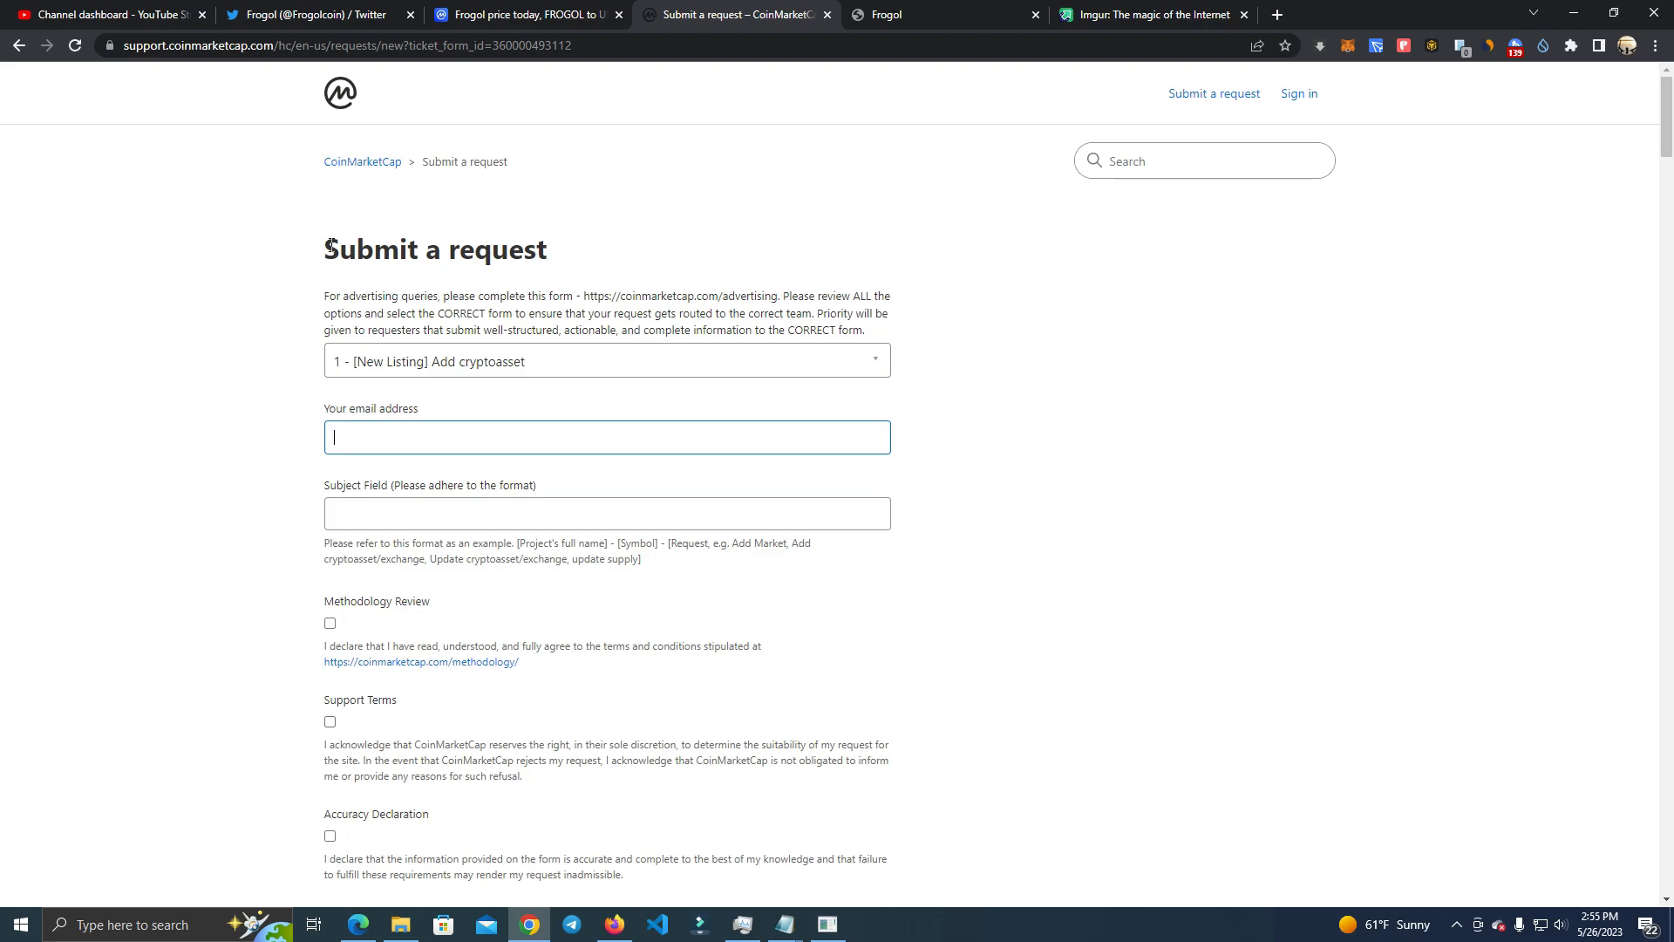
drag(315, 248, 592, 250)
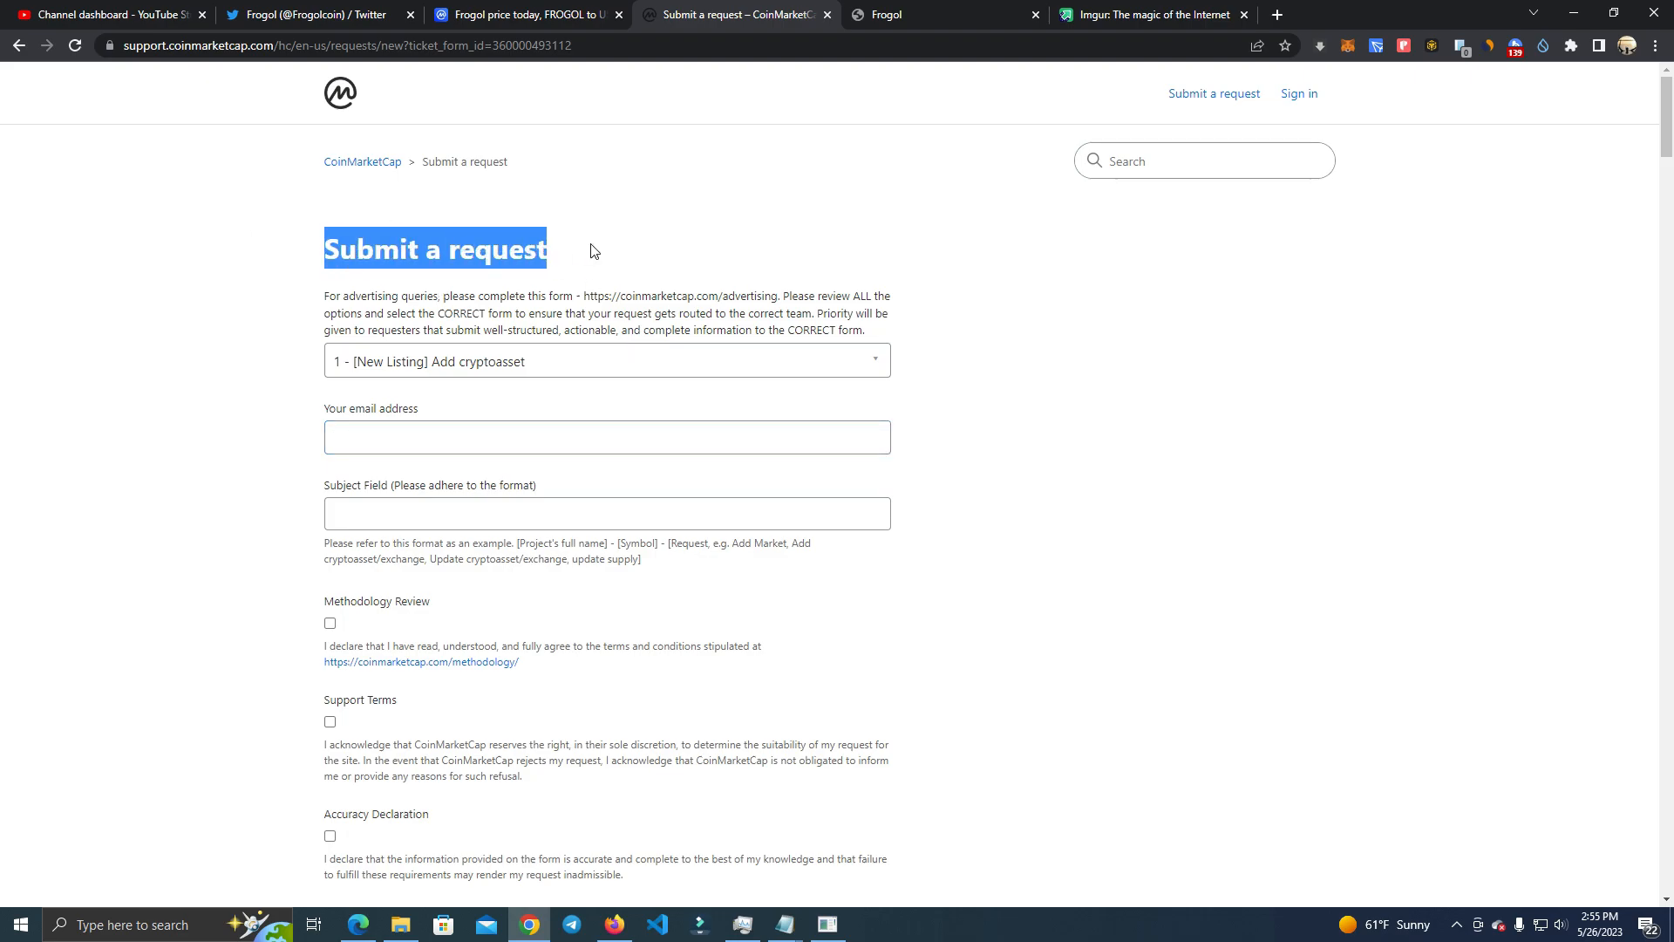
click(625, 438)
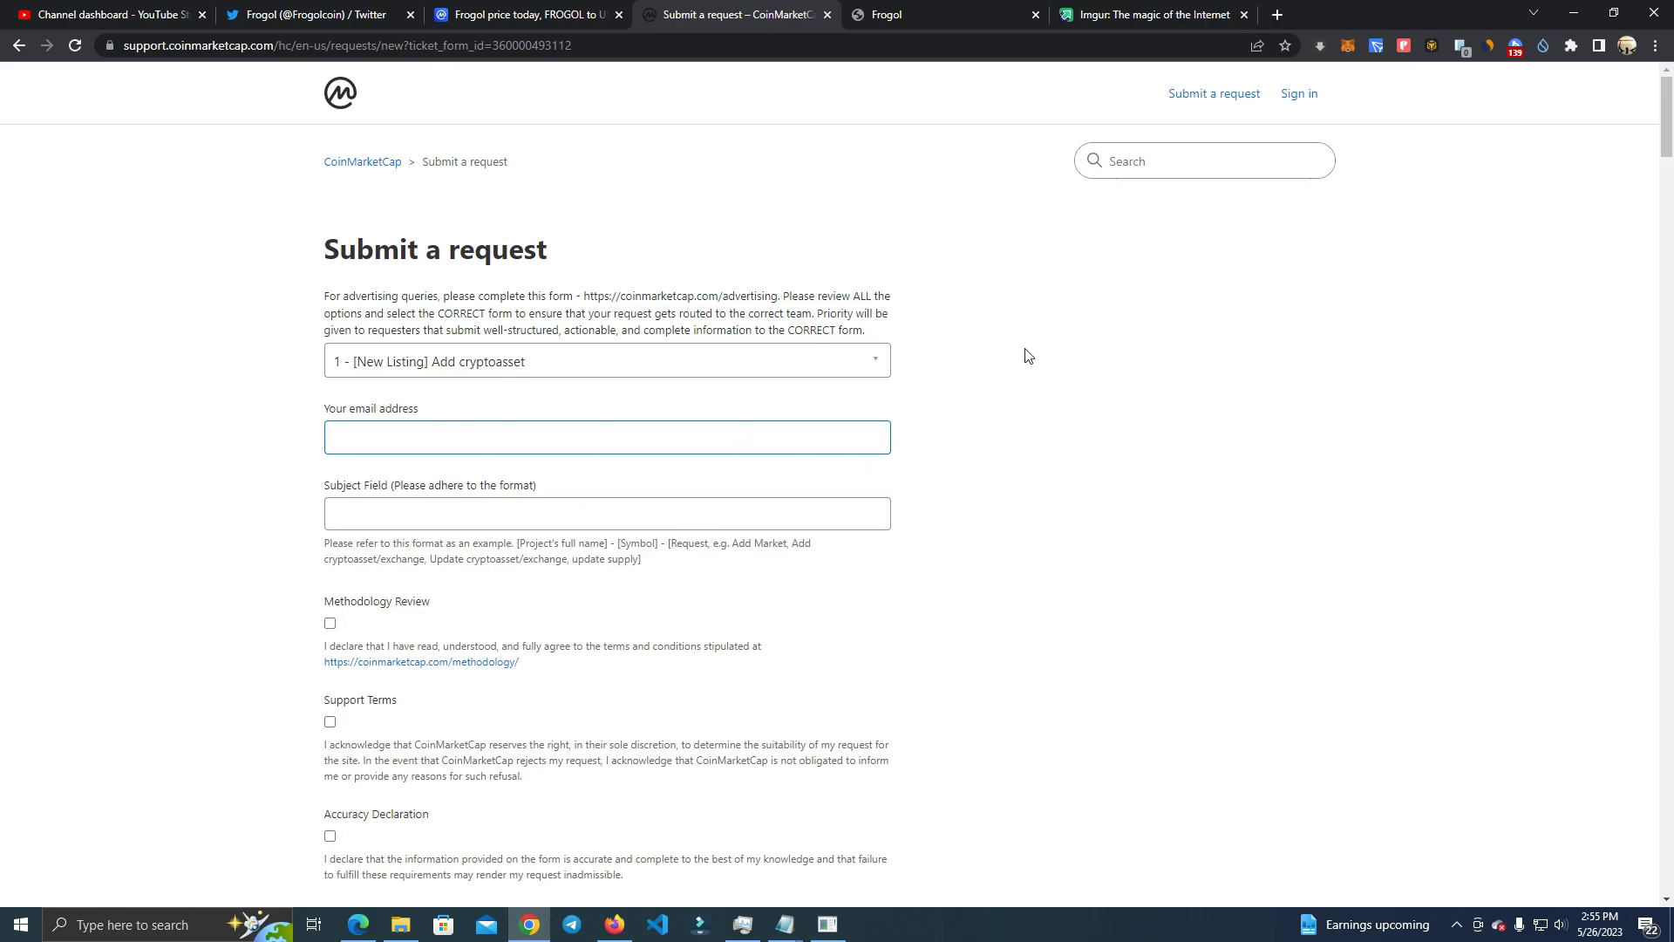
click(942, 14)
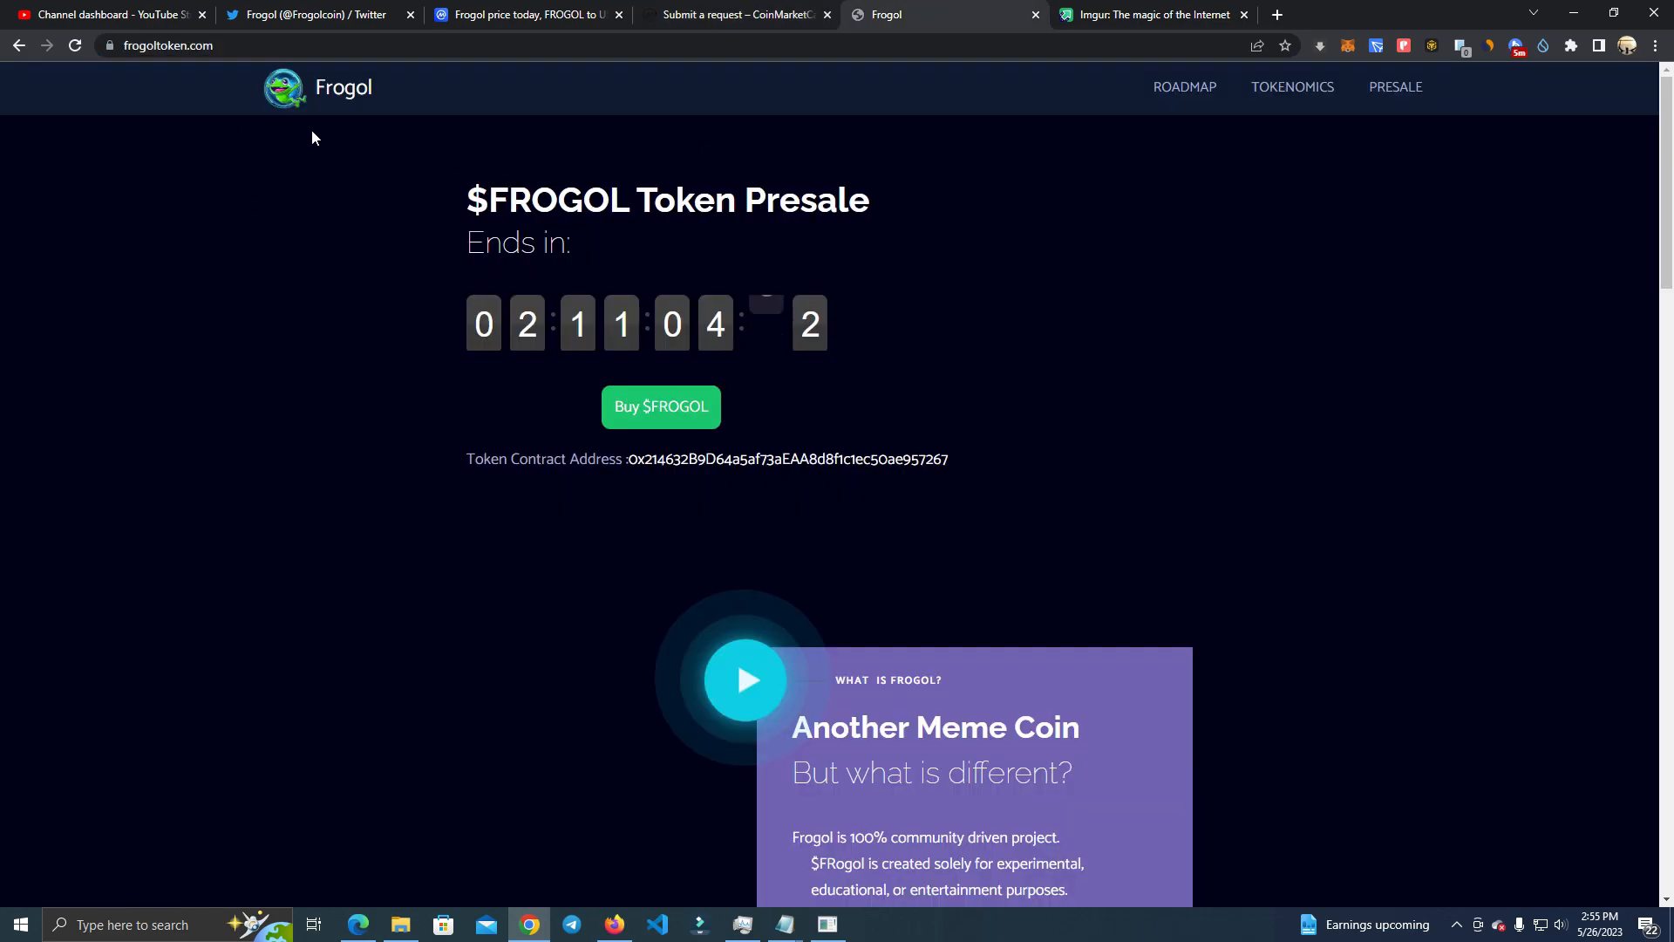
click(273, 258)
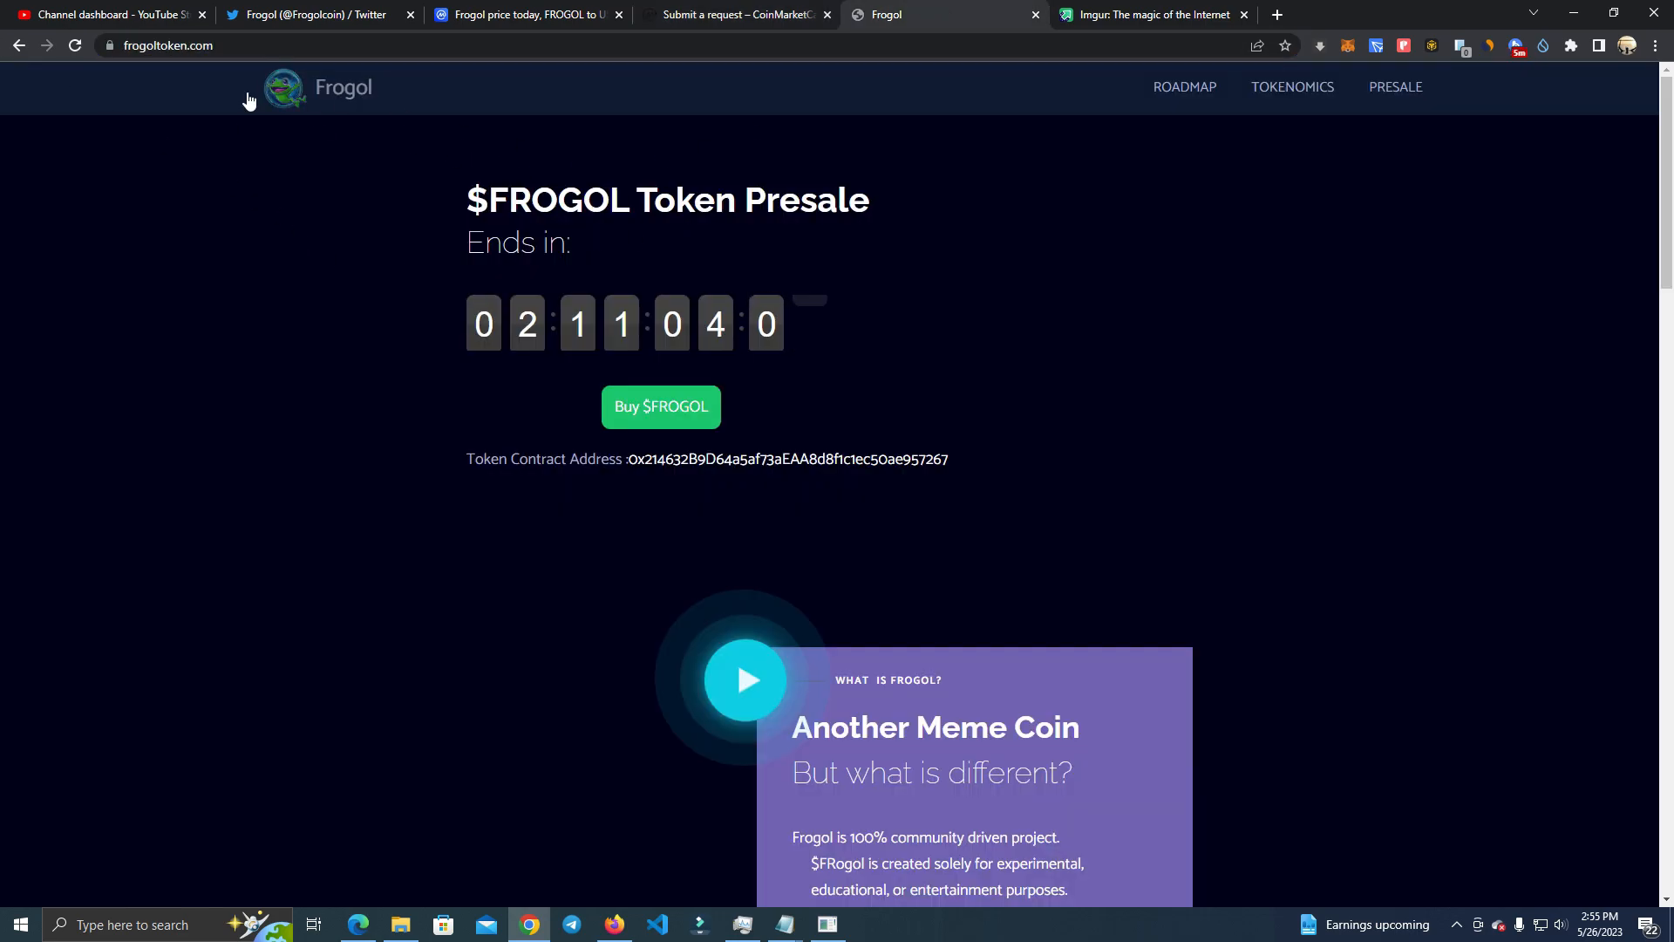
click(171, 45)
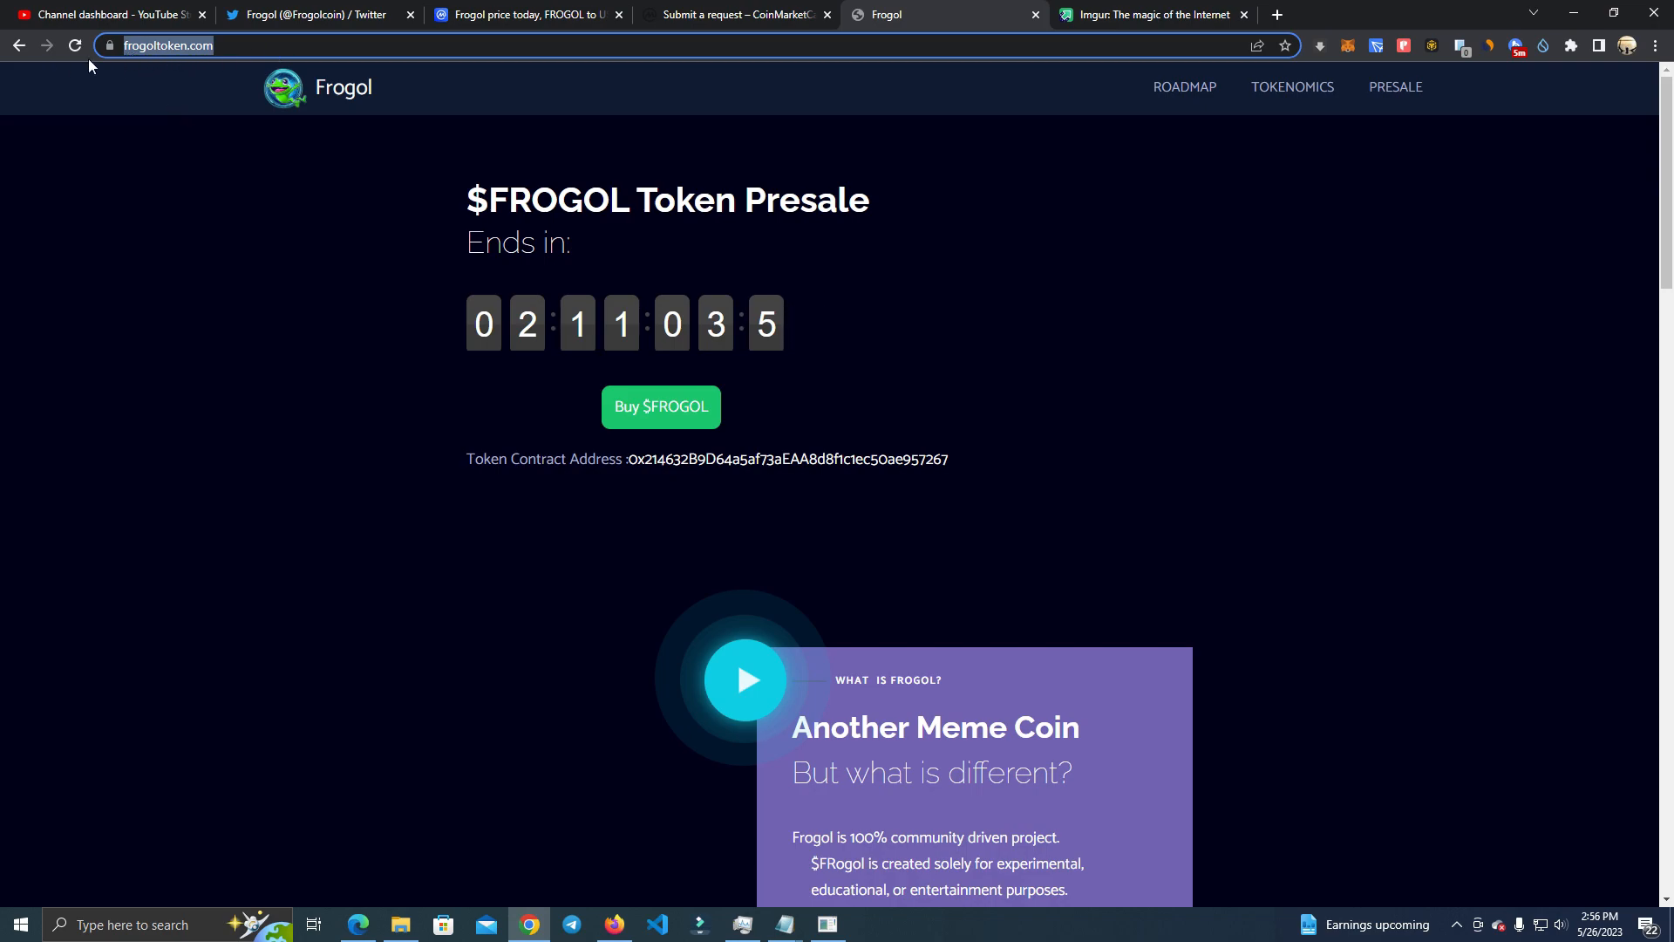
click(242, 47)
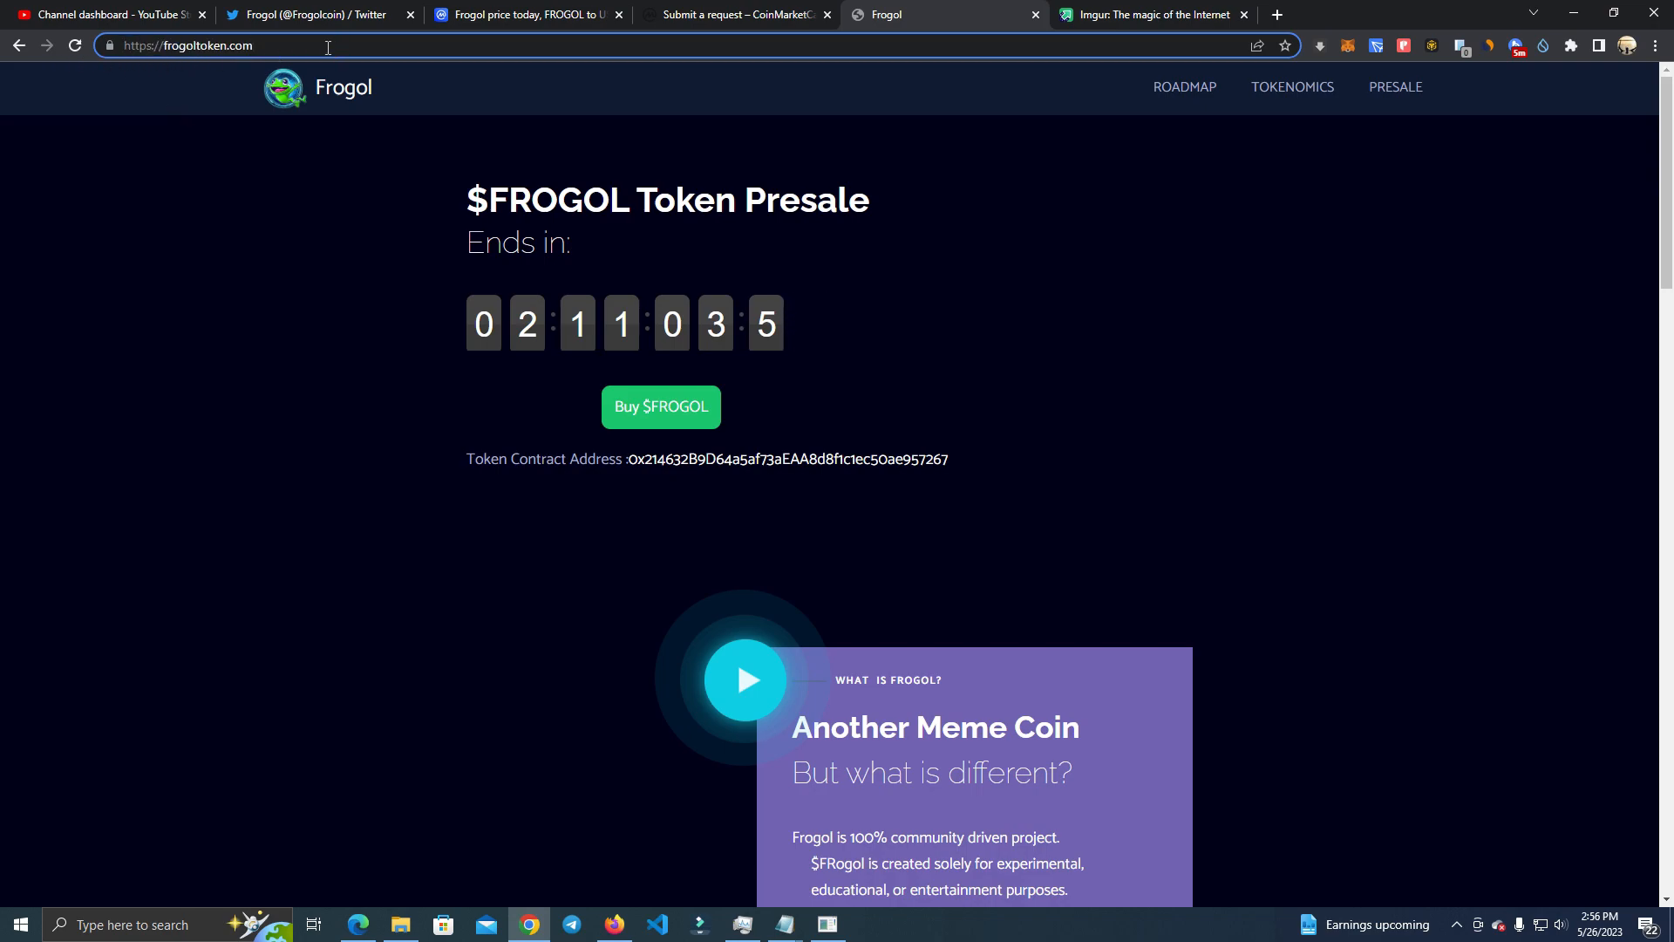
drag(252, 46, 119, 46)
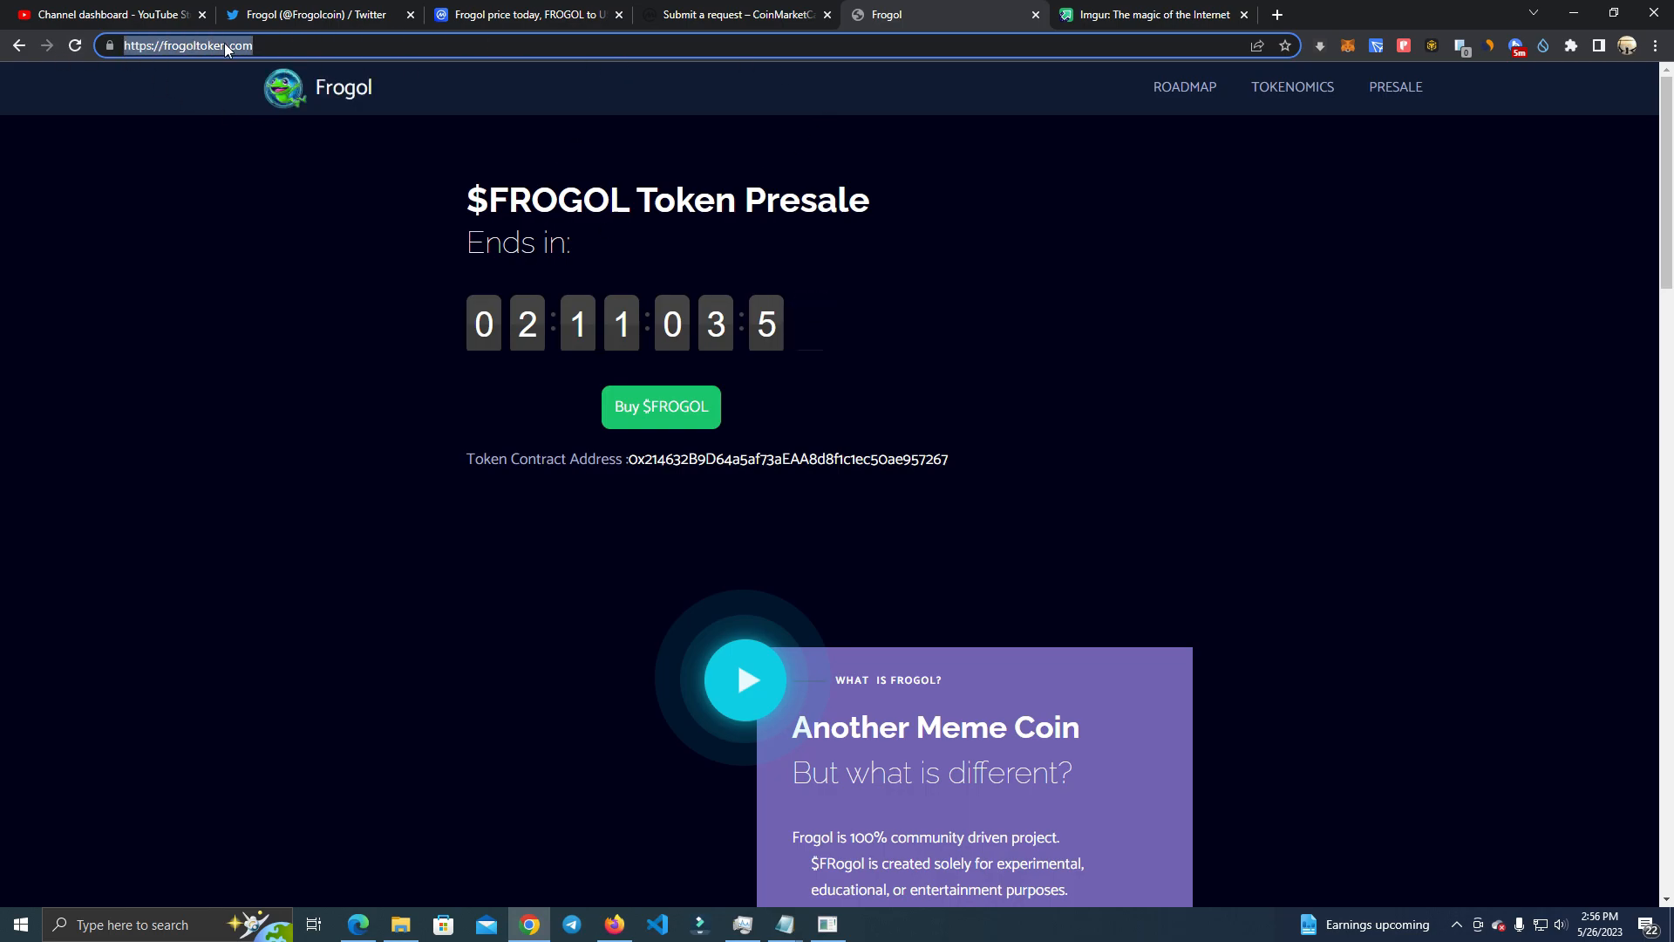
click(736, 15)
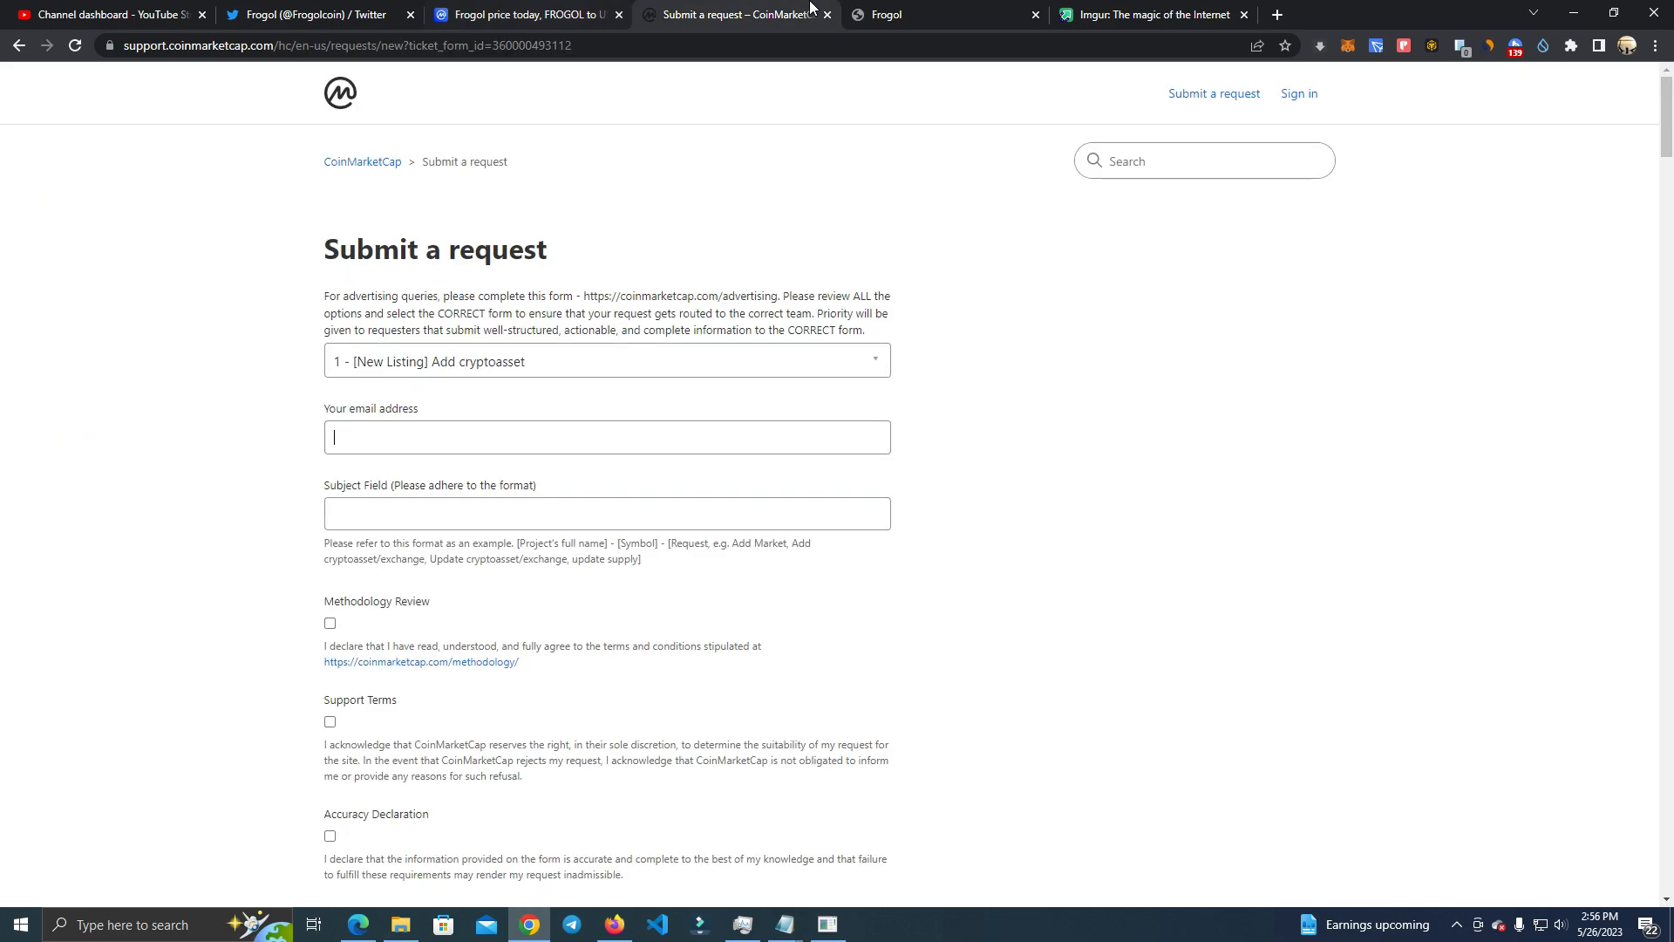
click(584, 437)
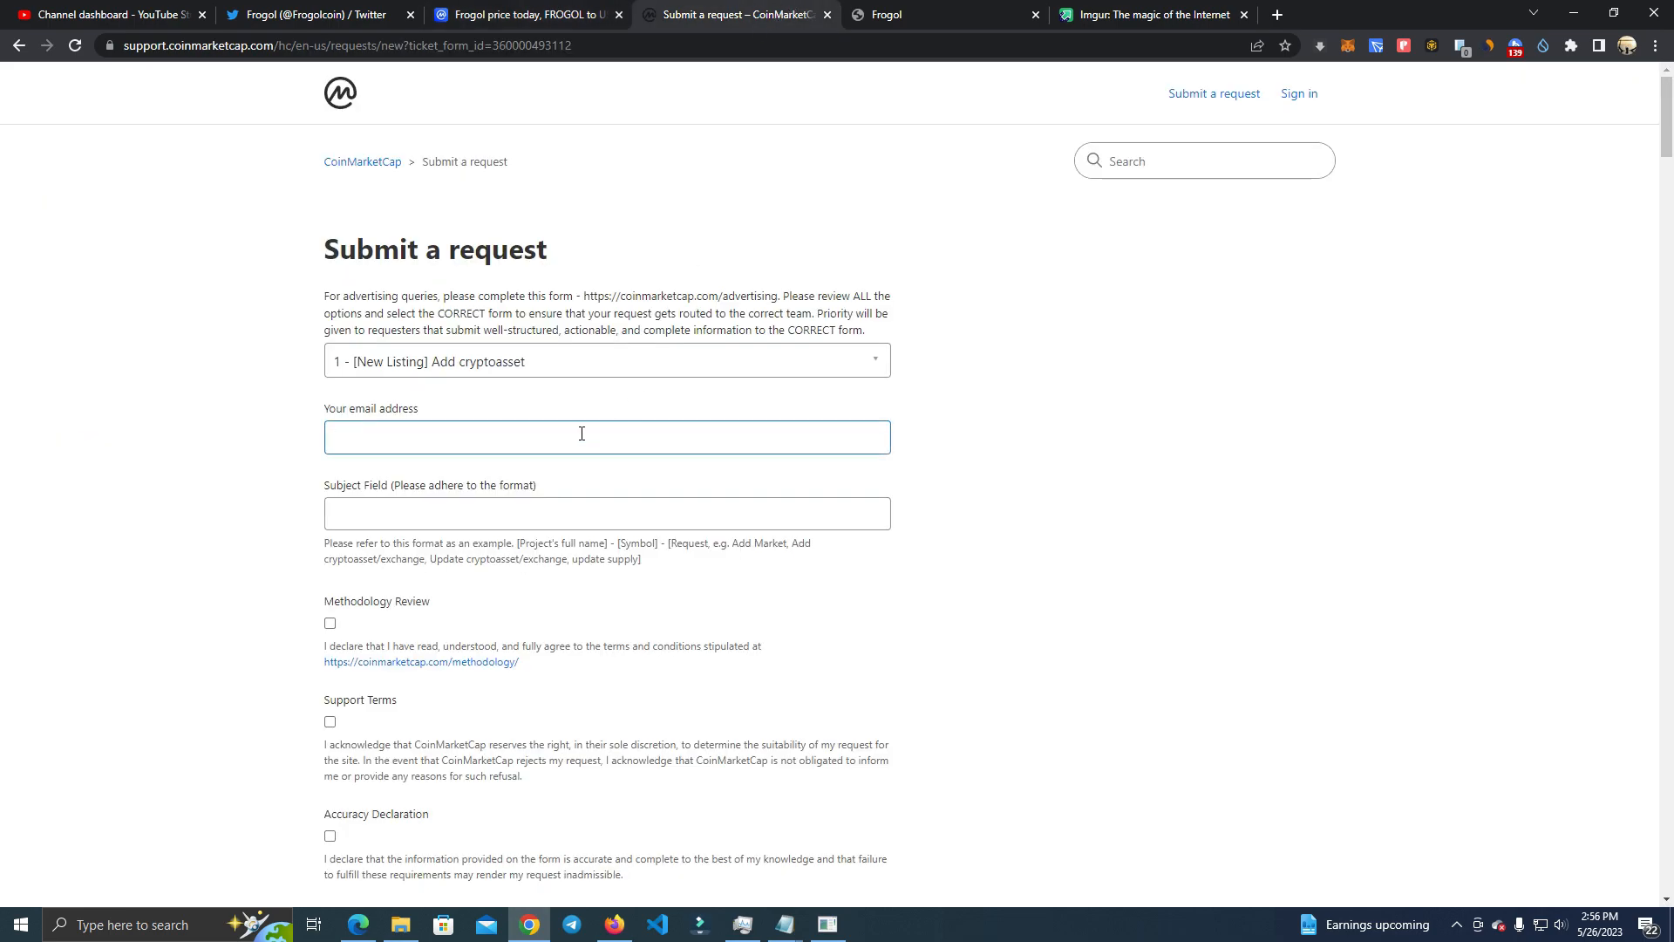
drag(484, 438, 293, 467)
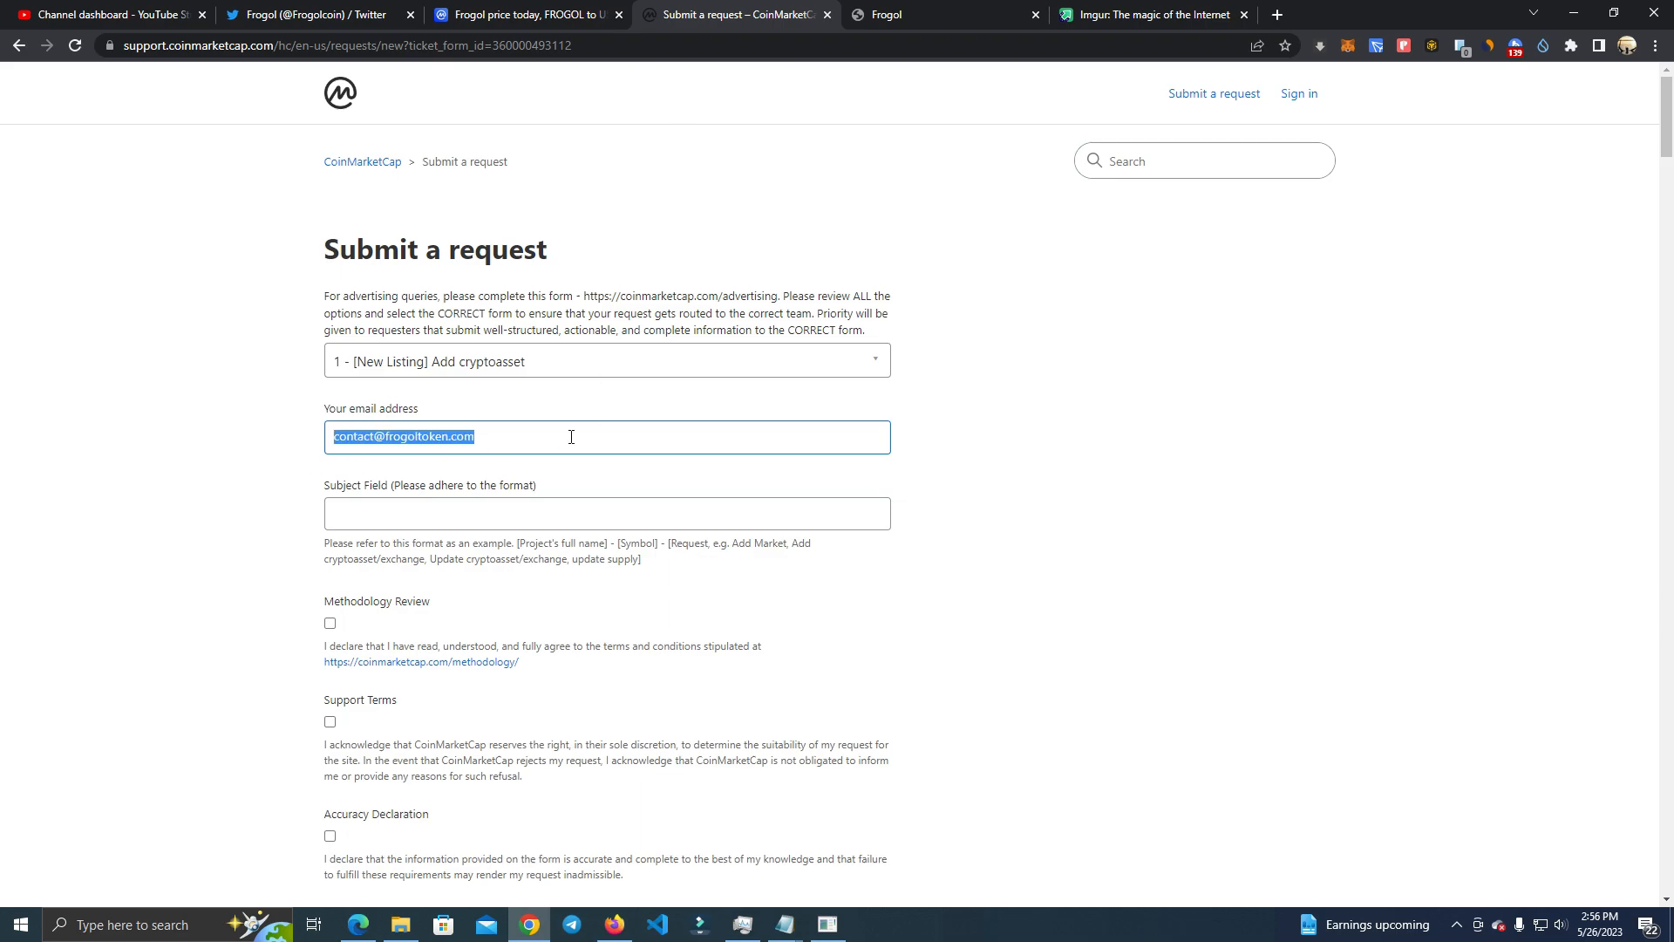
Step: Enter 'Frogol listing' as the request subject
click(538, 506)
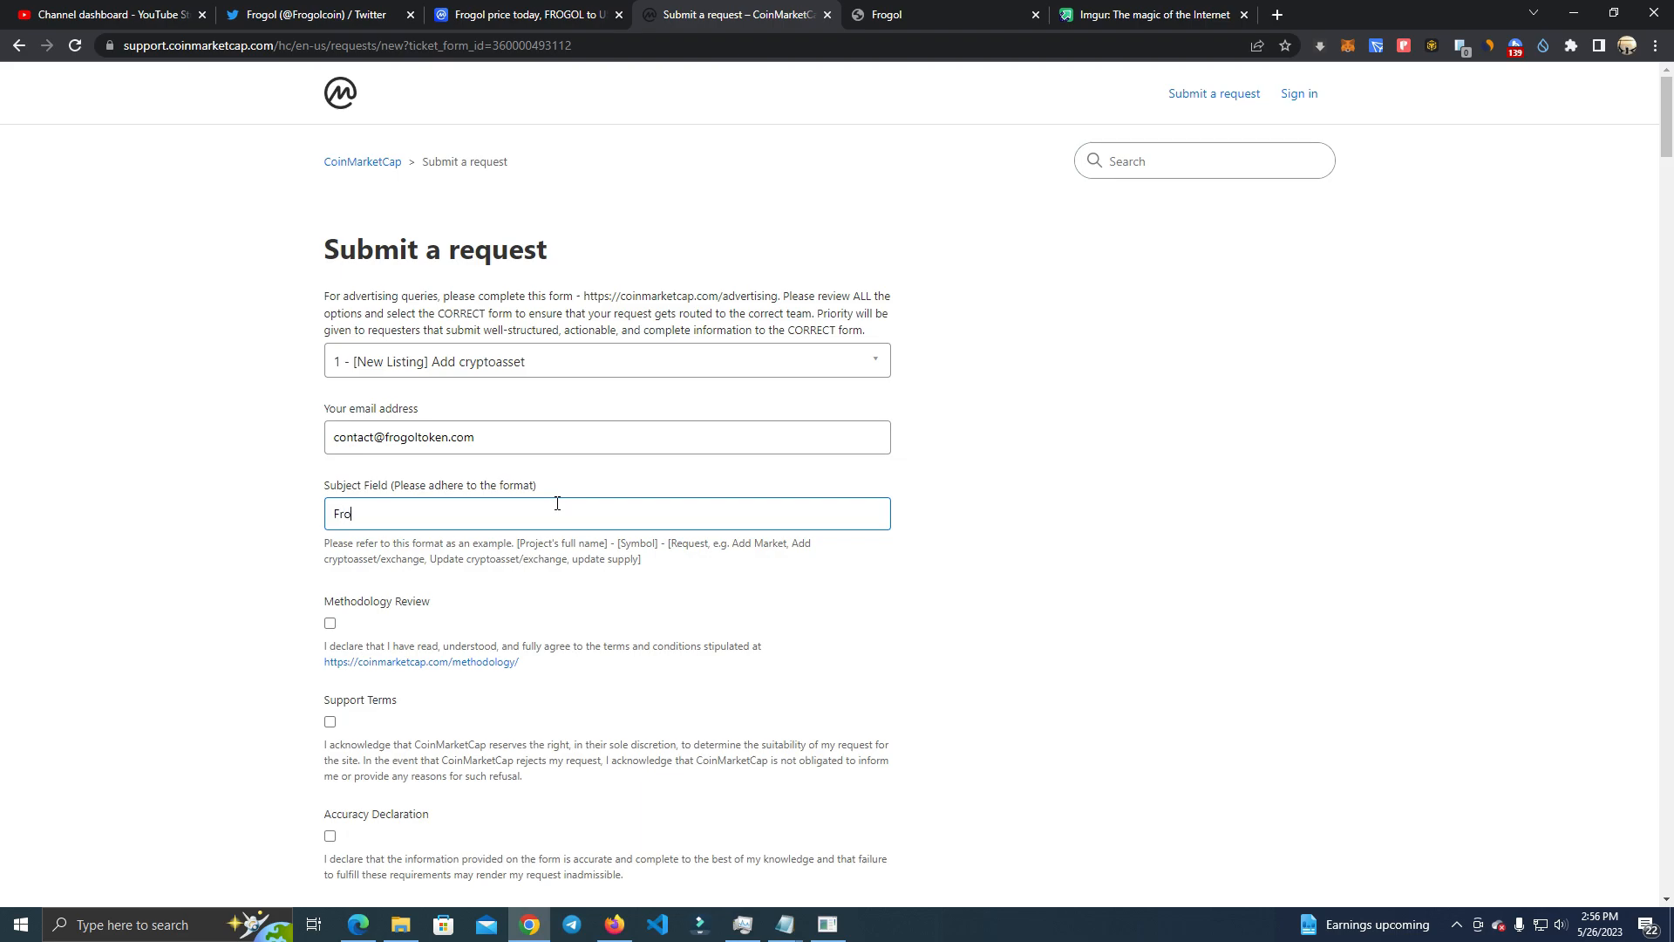
text(l listi)
text(ng)
key(ctrl+a)
scroll(573, 508, down, 2)
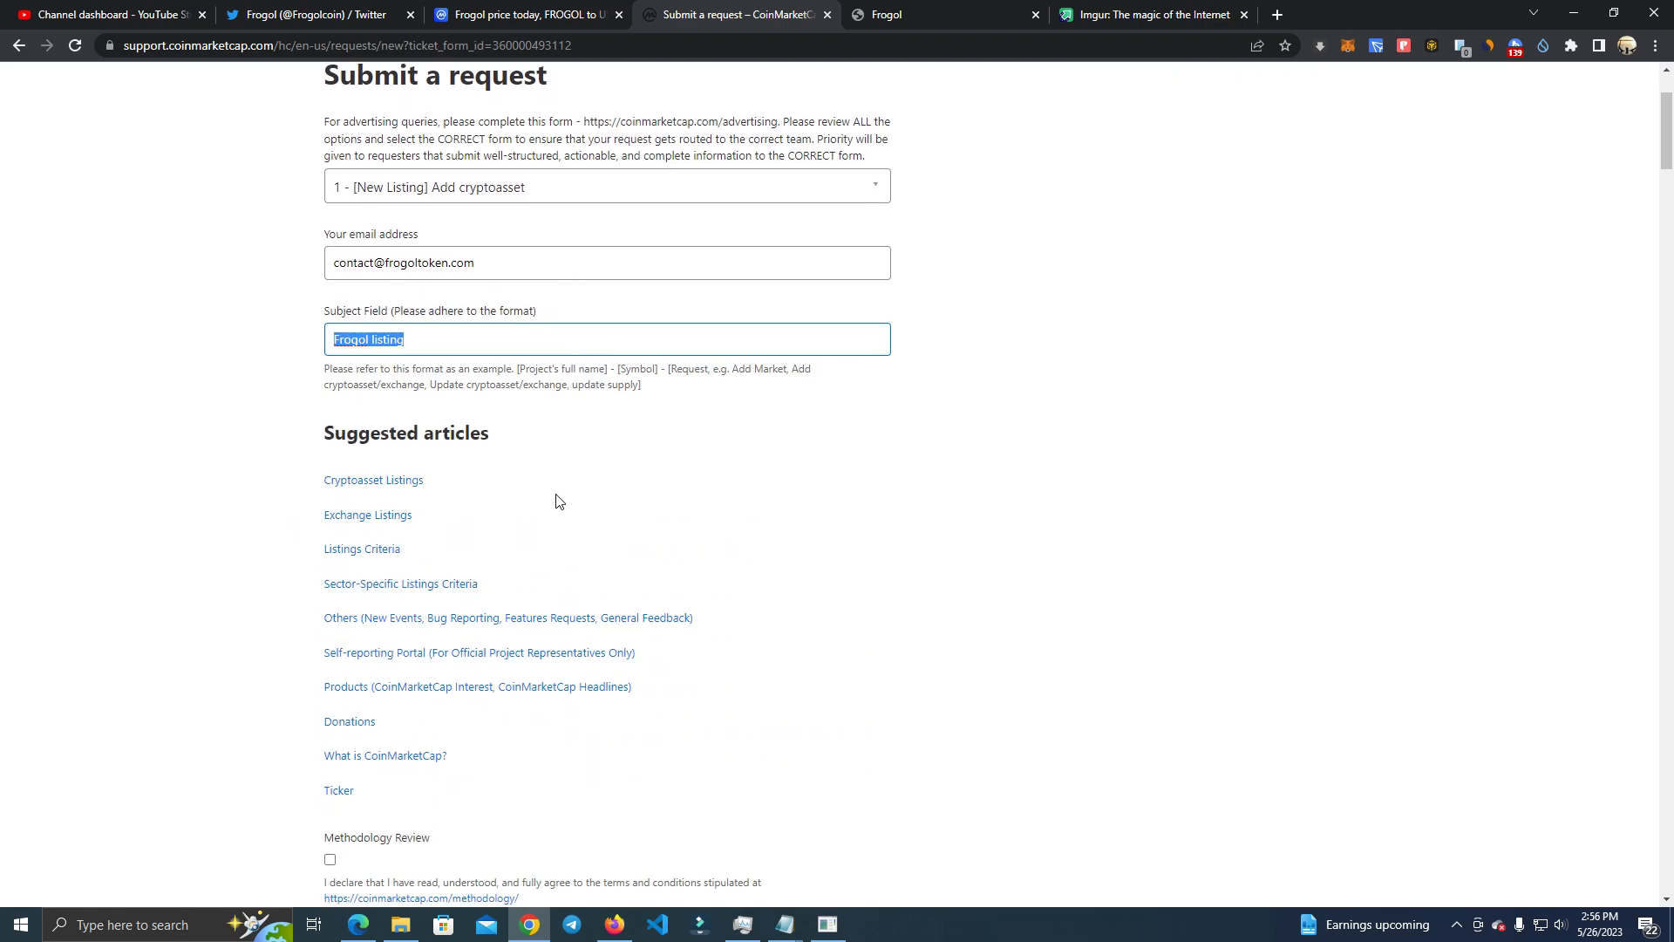
scroll(556, 502, down, 1)
scroll(524, 393, down, 2)
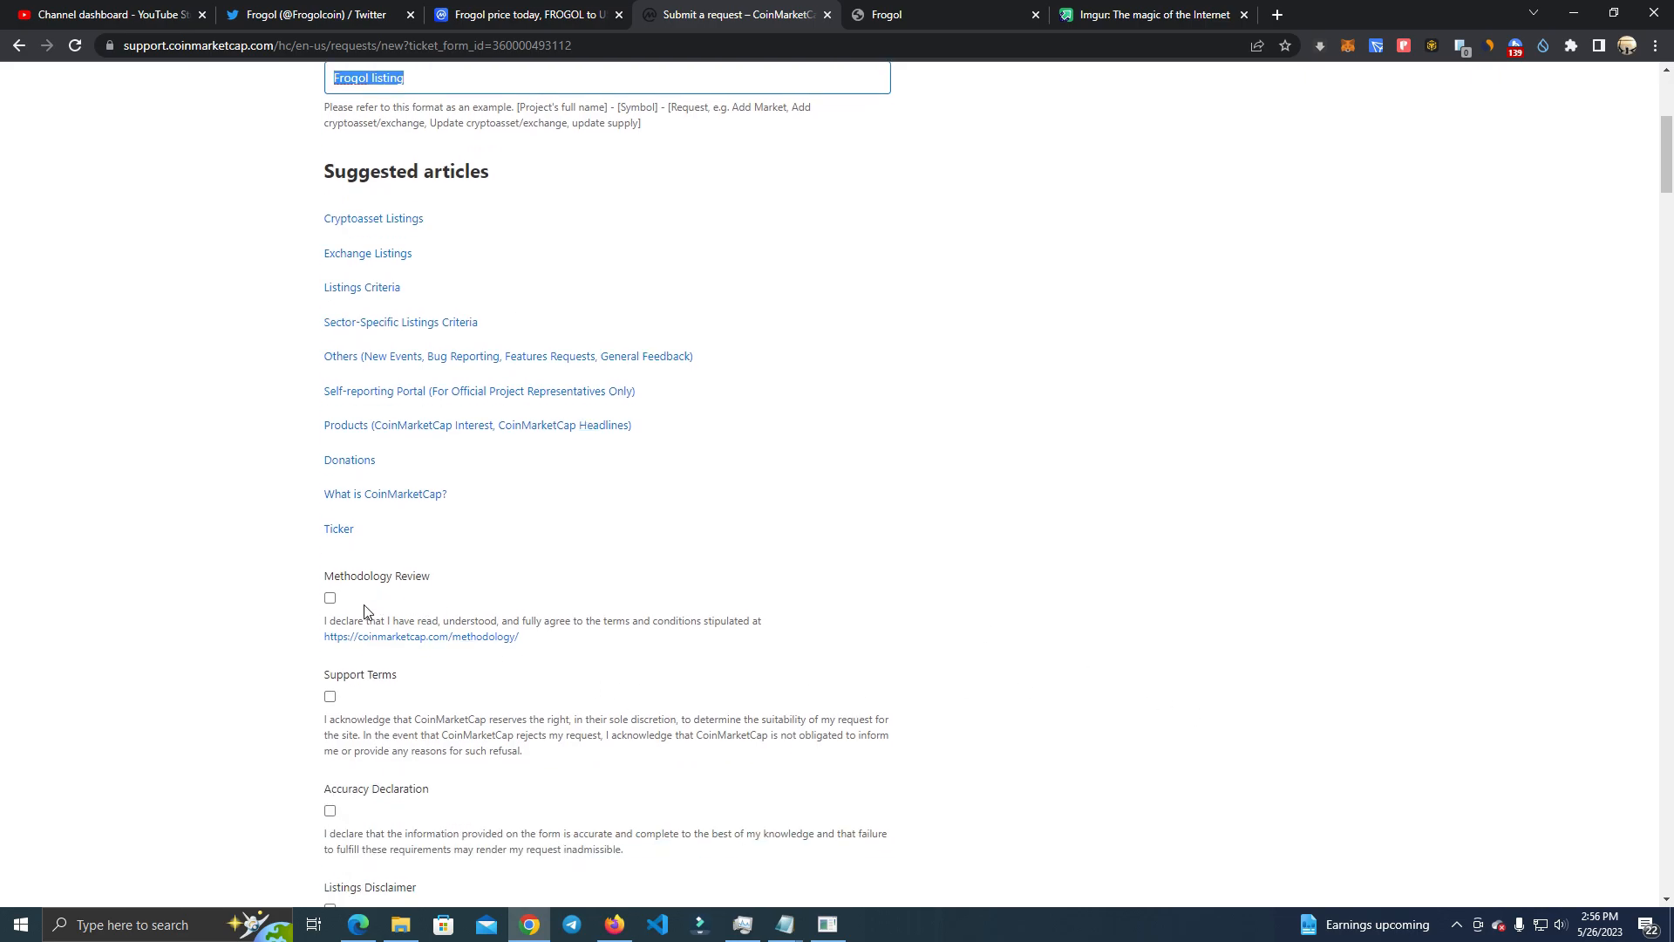
Step: Tick the Methodology, Support Terms, Accuracy and Listings Disclaimer declarations
click(329, 598)
scroll(524, 523, down, 2)
click(330, 696)
click(329, 436)
click(331, 548)
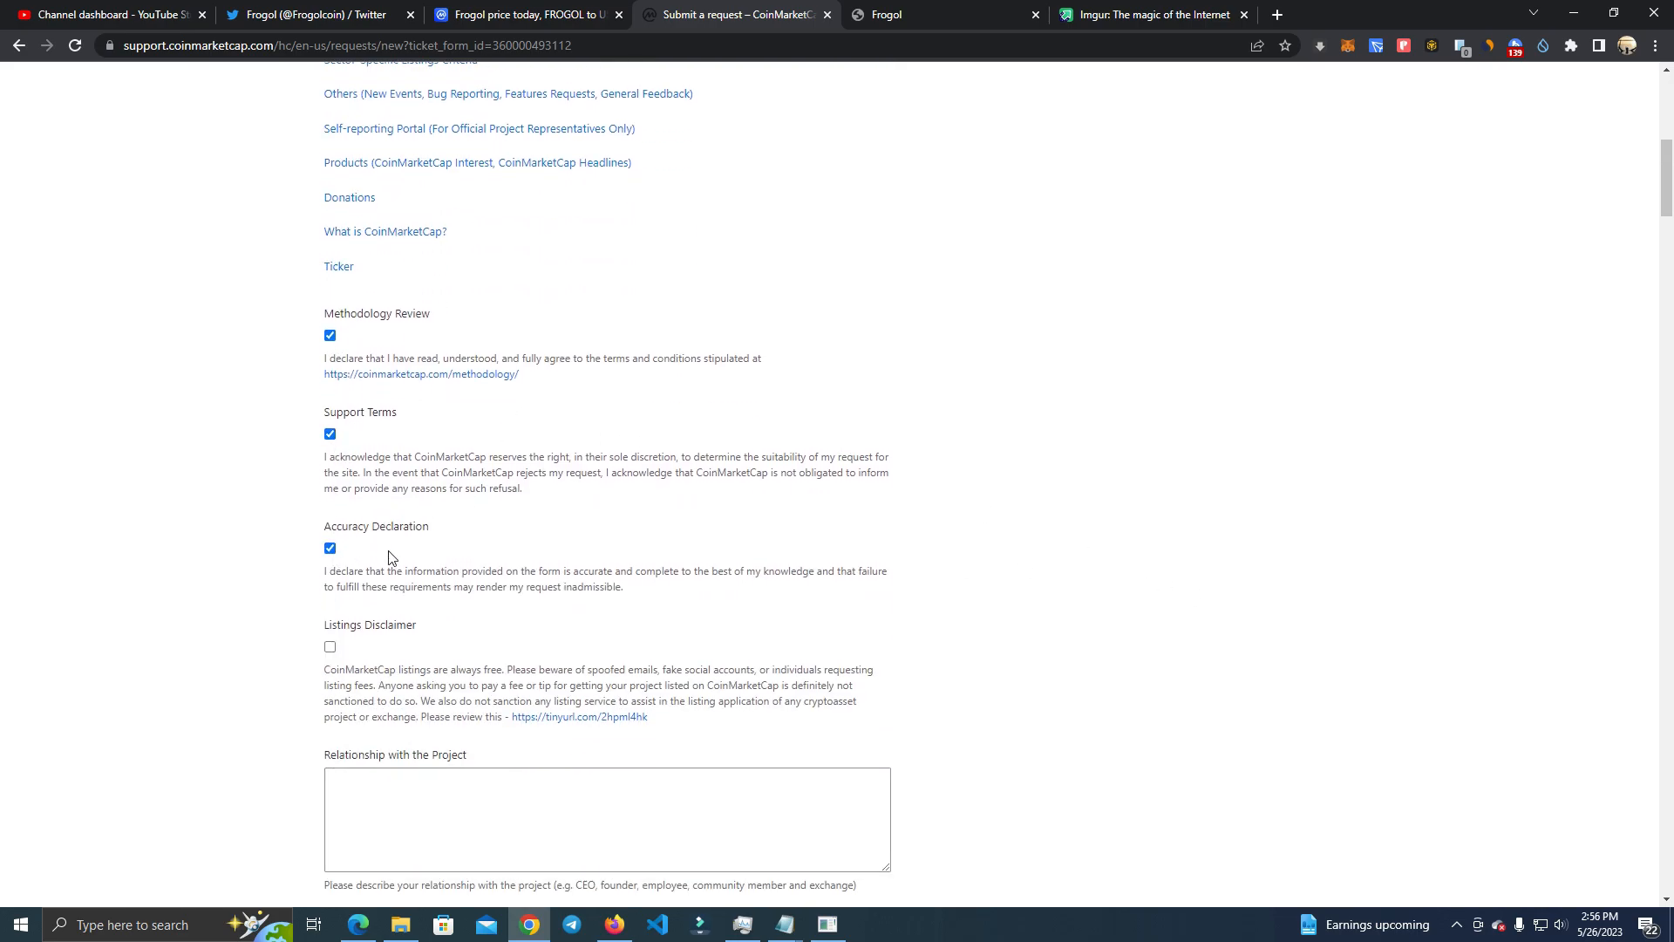
scroll(389, 556, down, 1)
click(330, 562)
scroll(392, 562, down, 3)
Step: Give the relationship with the project as founder/owner
click(424, 390)
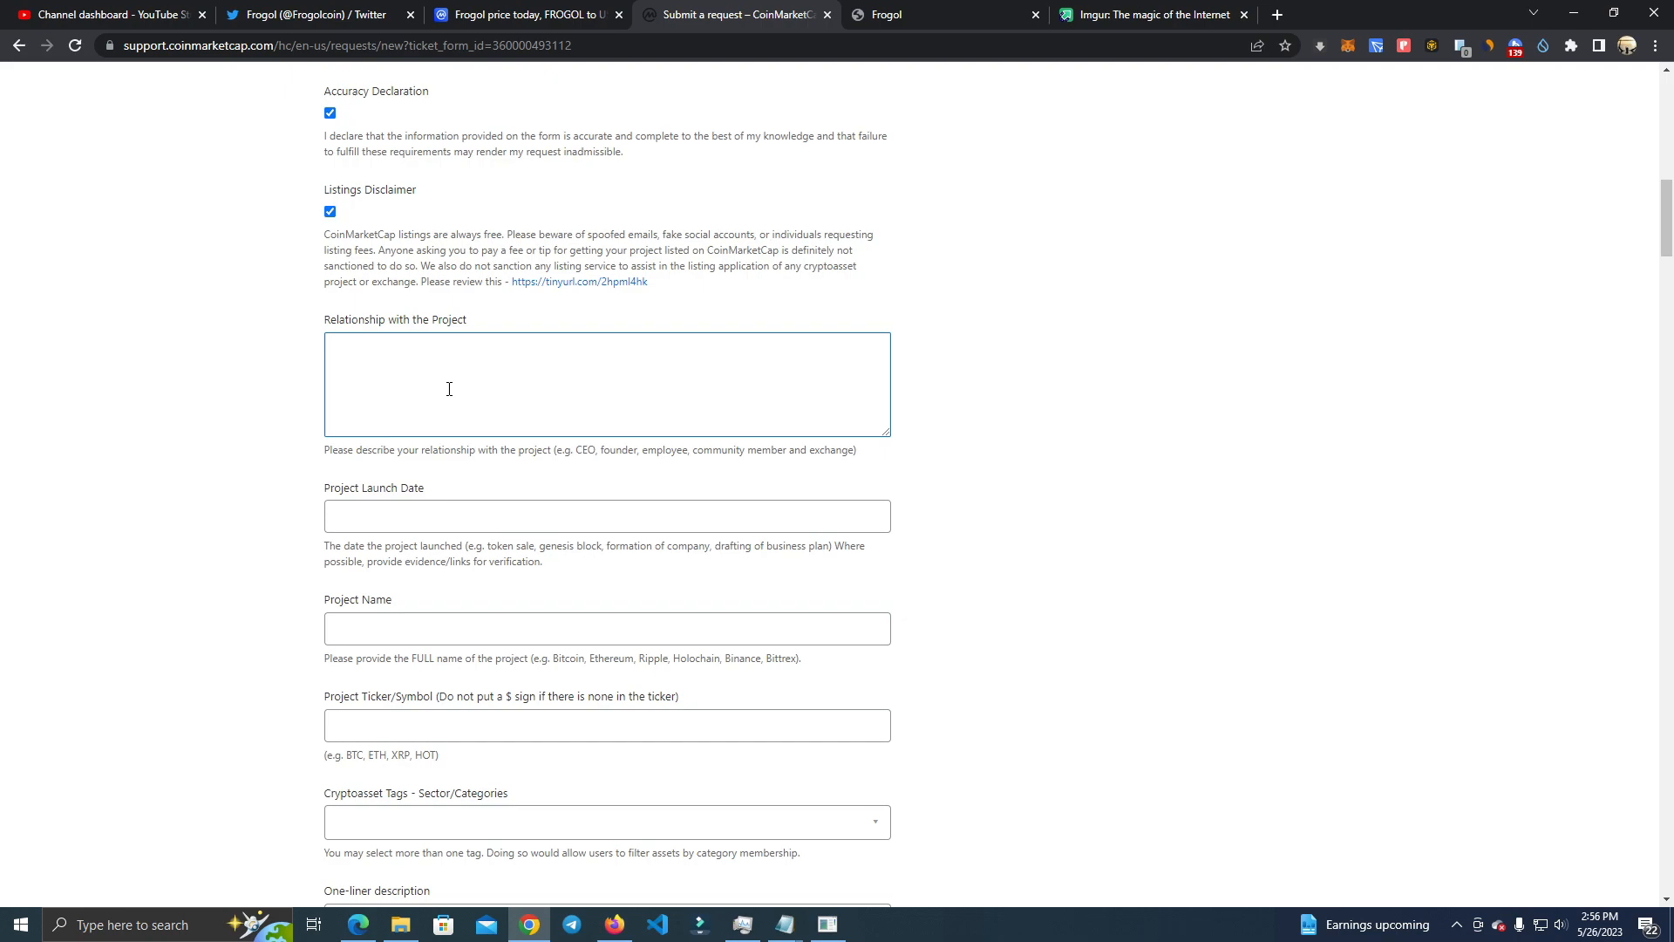
text(owne)
key(BackSpace)
key(BackSpace)
key(BackSpace)
text(under/)
text(owne)
Step: Set the launch date to May 26, 2023 in the date picker
click(443, 516)
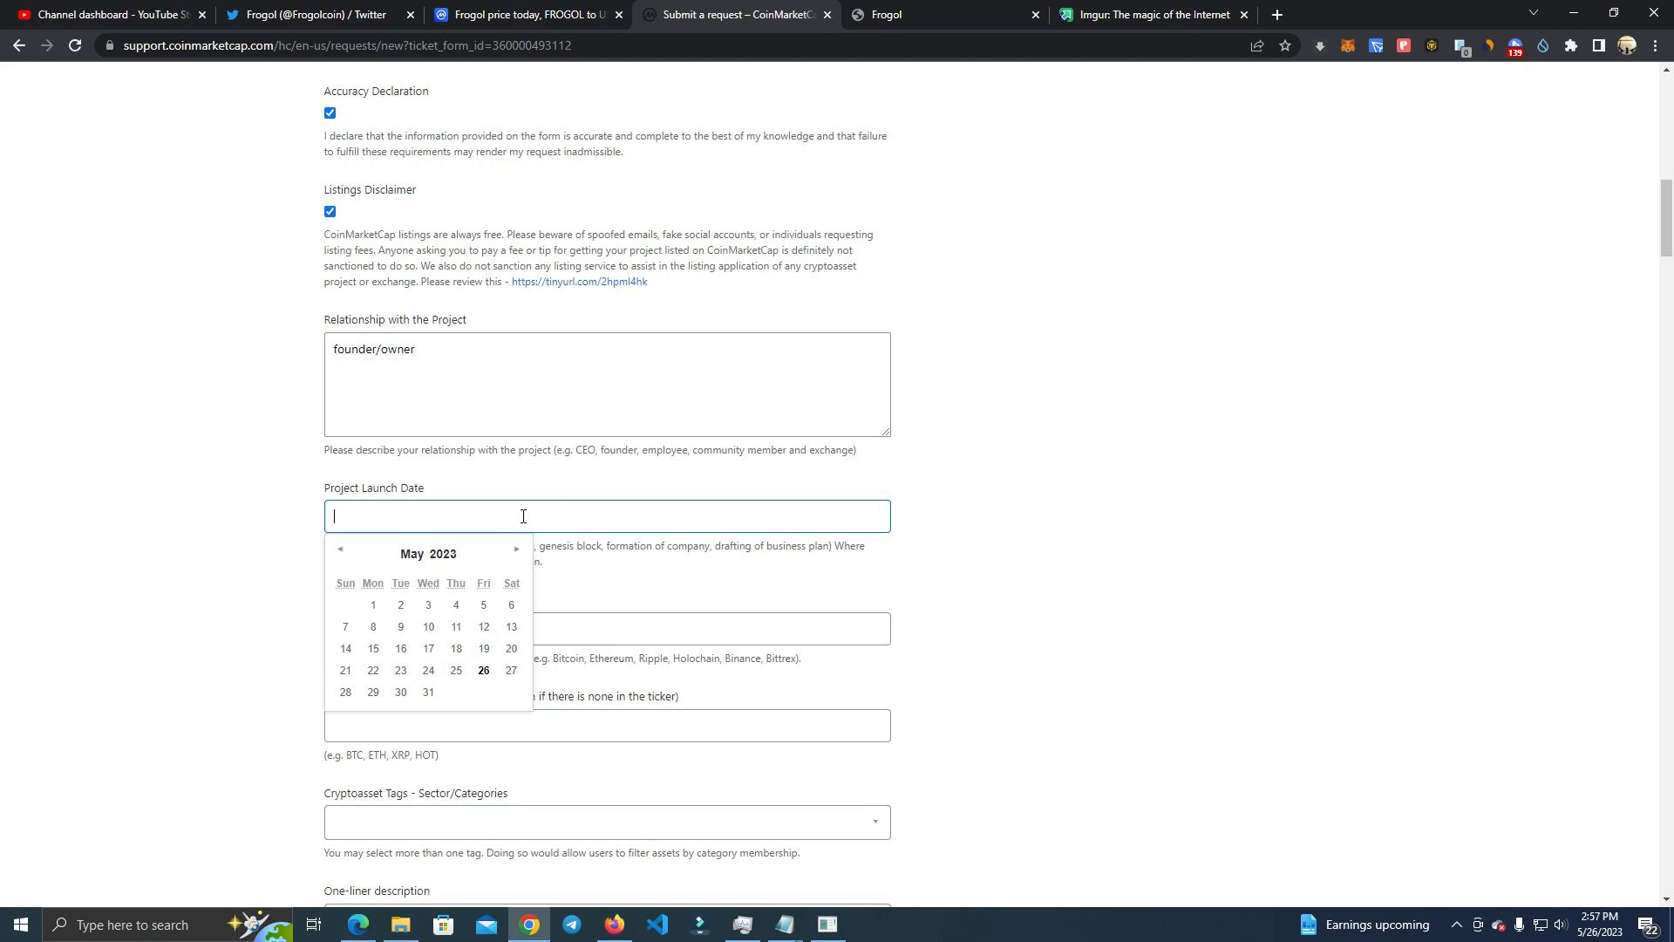
click(314, 473)
click(413, 516)
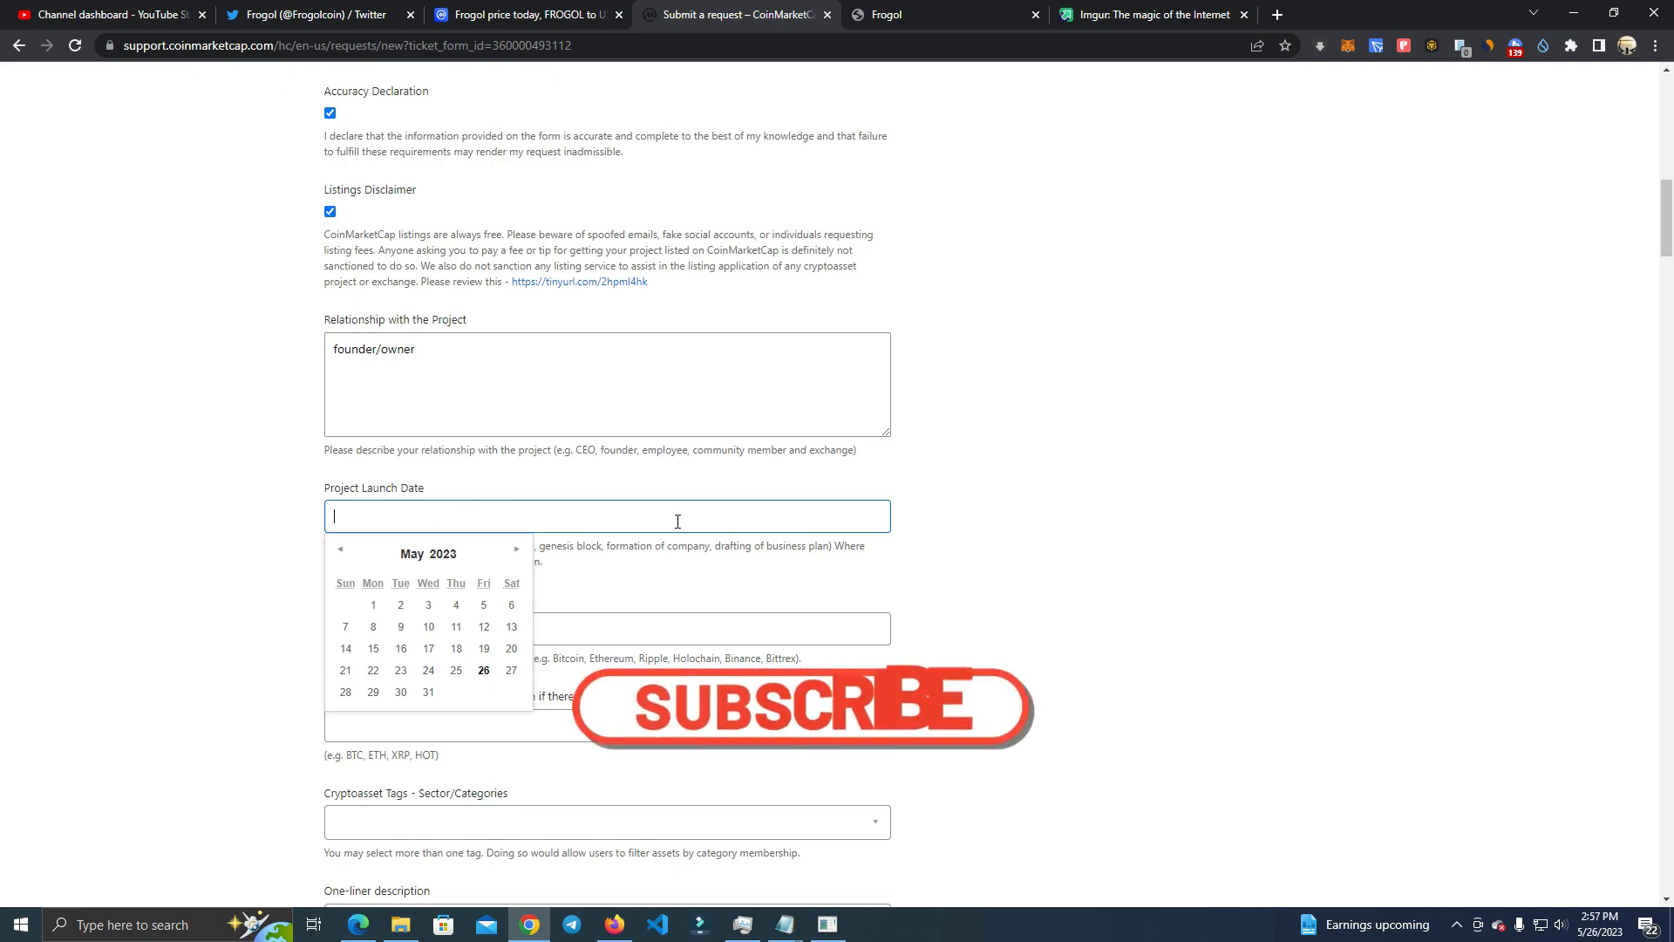
click(170, 452)
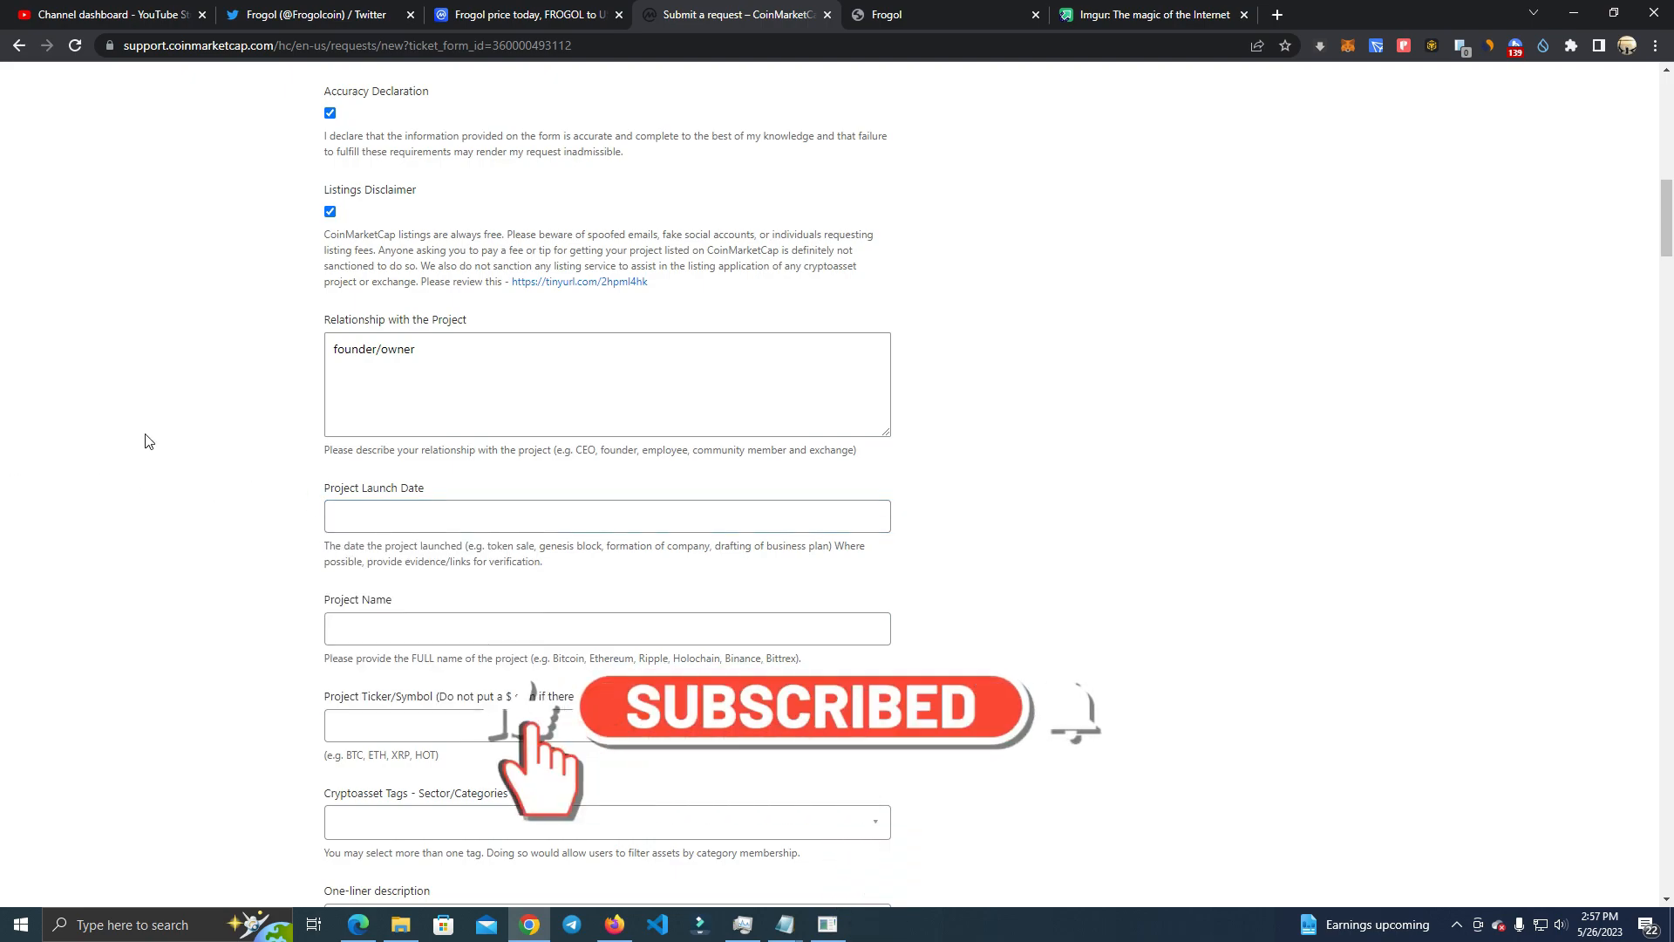
click(453, 514)
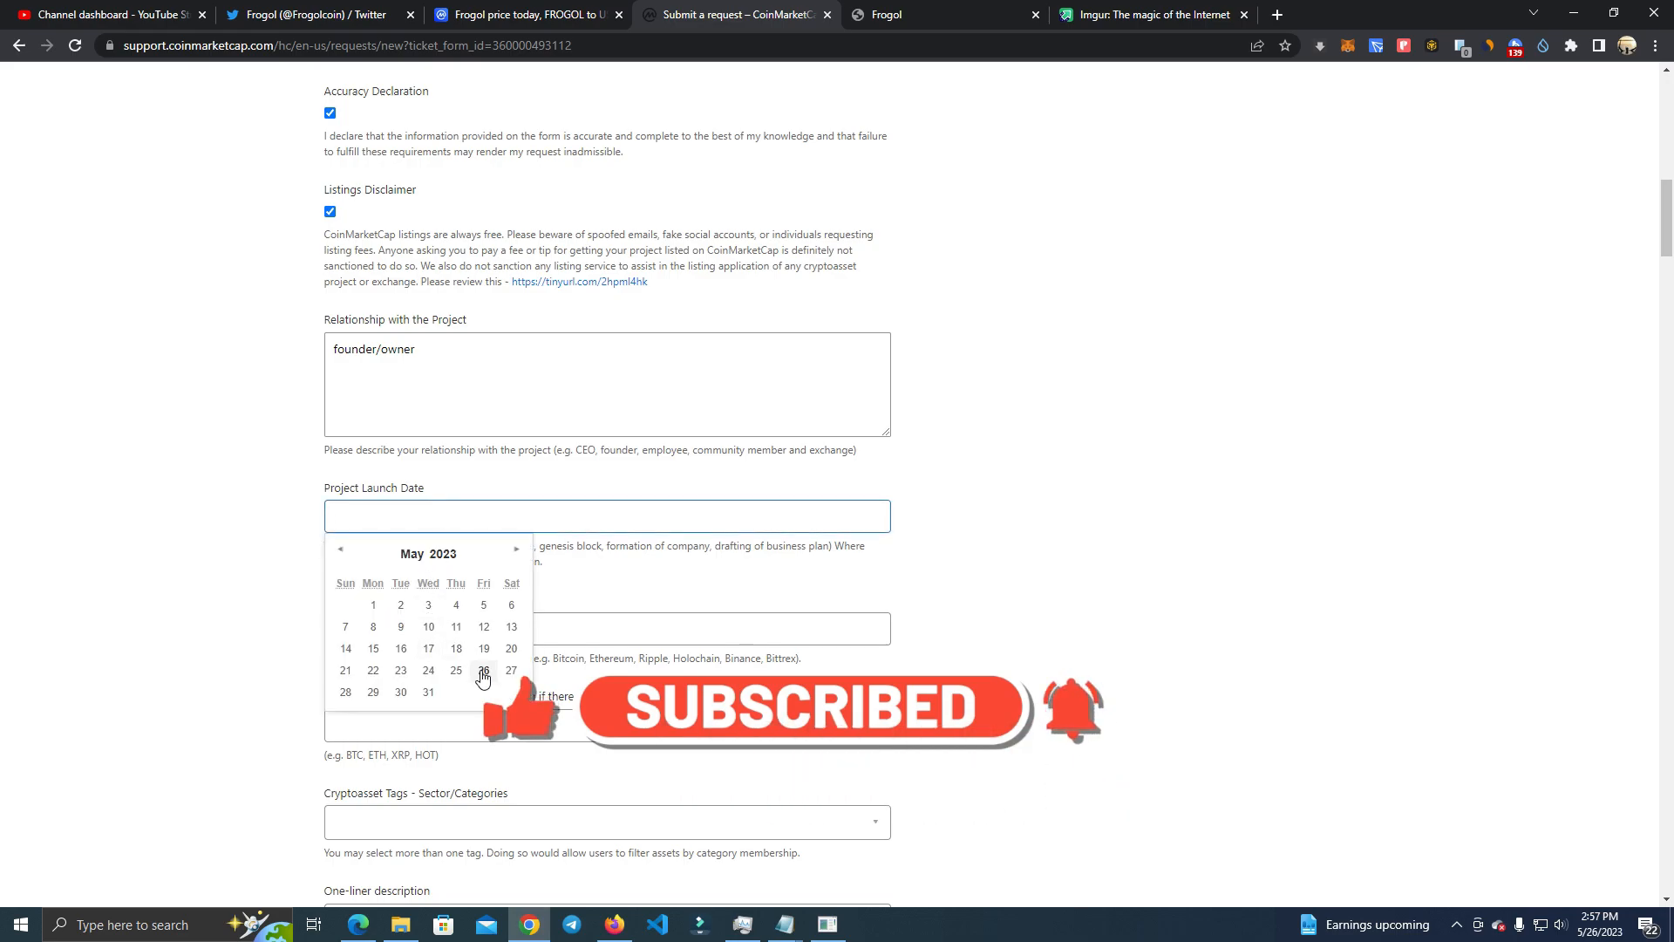
click(485, 676)
click(432, 627)
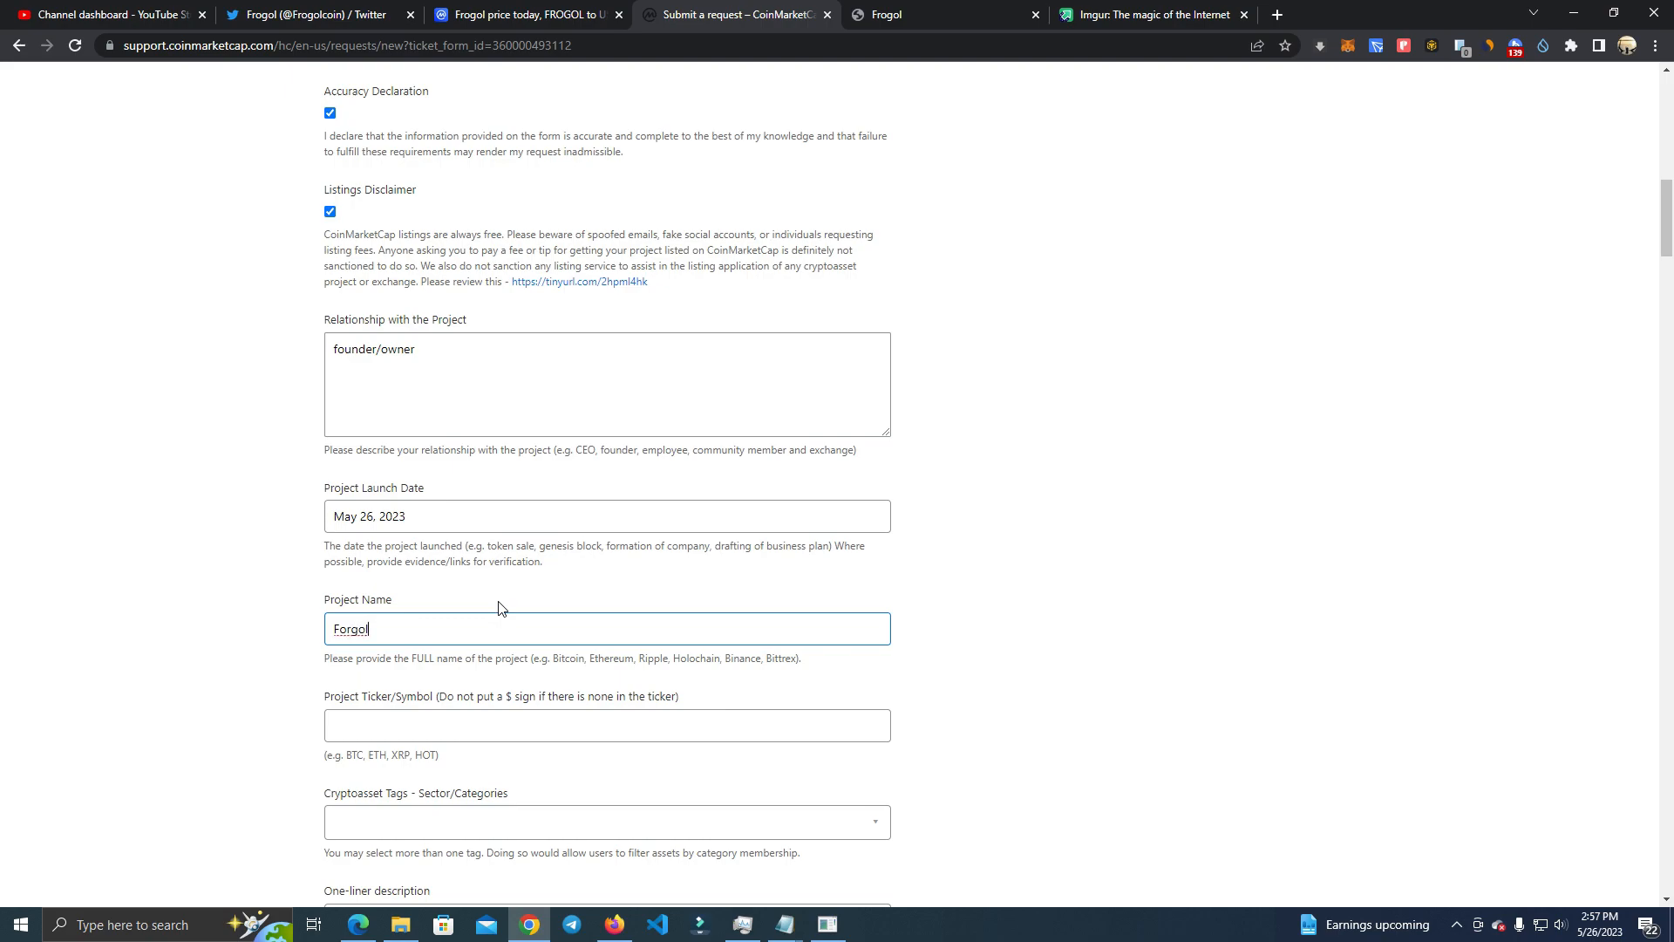
Step: Enter the ticker FROGOL and tag the asset under the Memes category
click(474, 726)
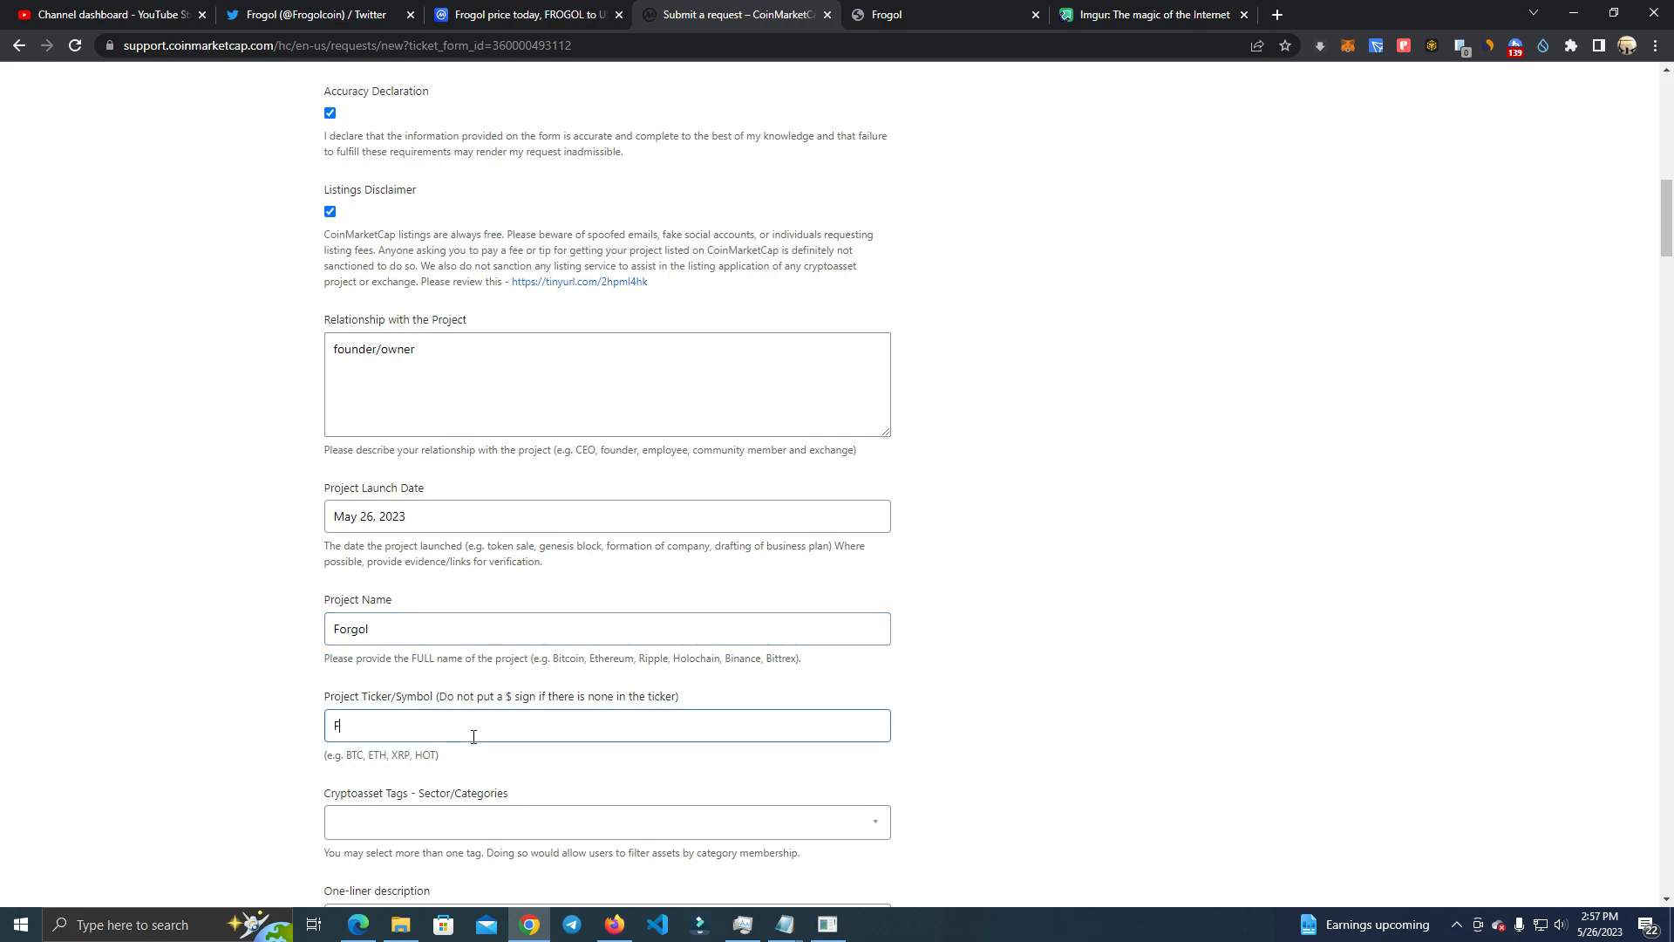
text(R)
text(OGOL)
scroll(471, 746, down, 2)
click(468, 739)
scroll(455, 688, down, 3)
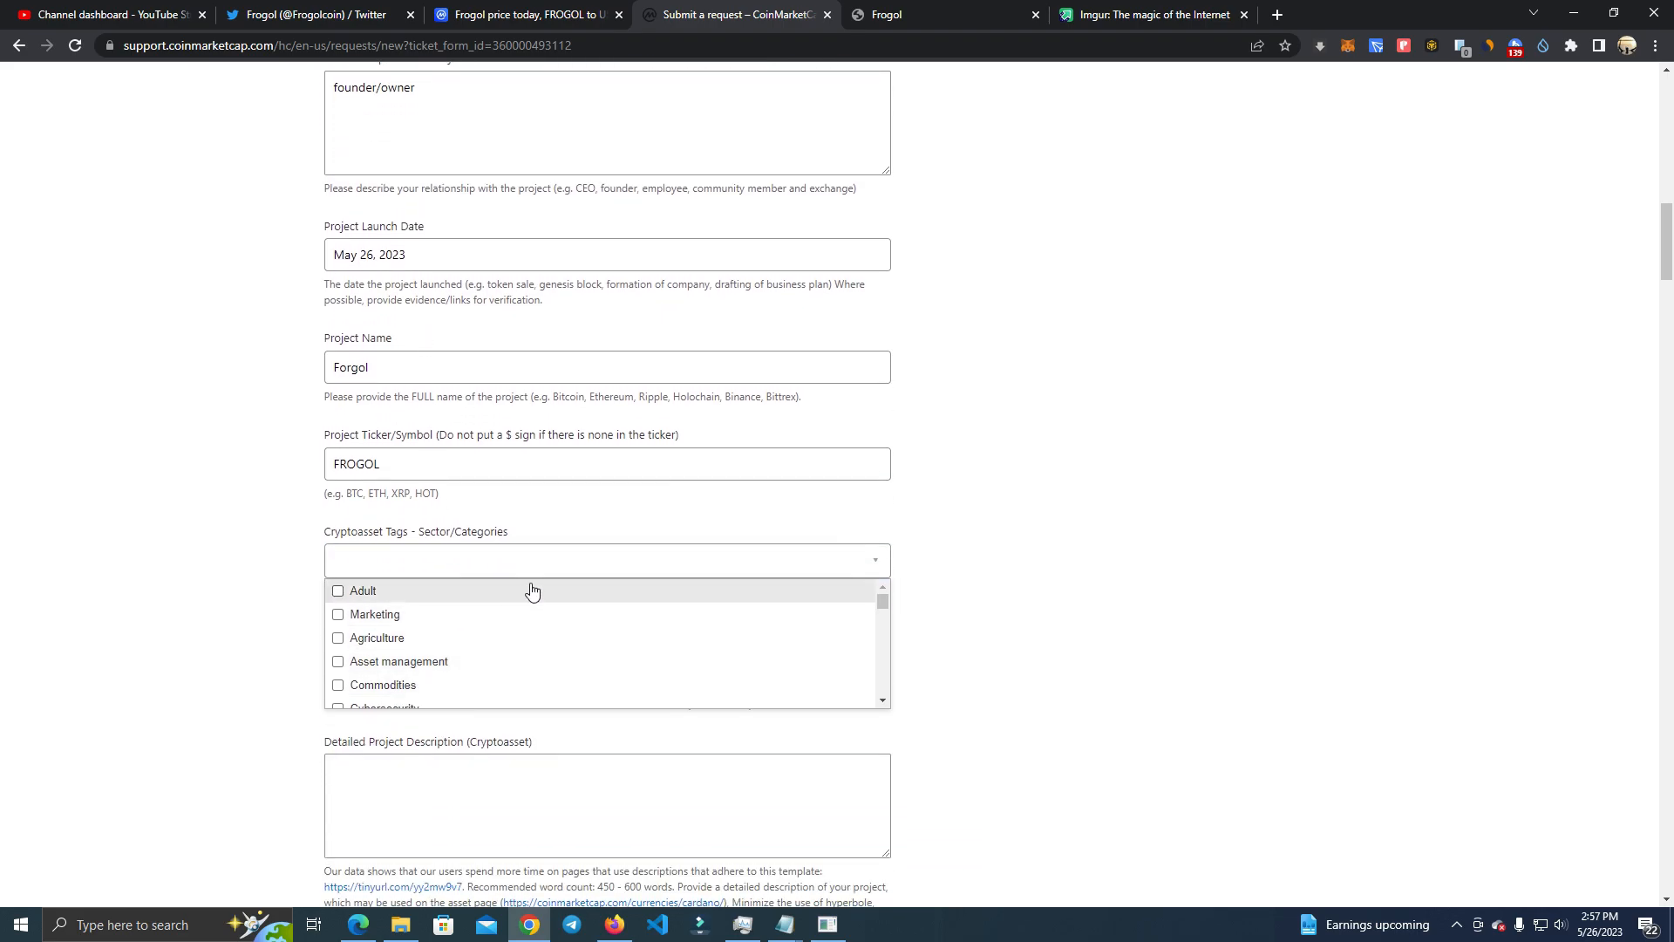
scroll(537, 616, down, 3)
scroll(537, 641, down, 3)
scroll(536, 650, down, 2)
scroll(536, 651, down, 2)
scroll(536, 650, down, 2)
scroll(536, 649, down, 2)
scroll(530, 652, down, 2)
scroll(511, 654, down, 1)
scroll(497, 655, down, 1)
scroll(491, 655, up, 1)
click(443, 666)
click(1000, 637)
scroll(733, 655, down, 2)
click(498, 482)
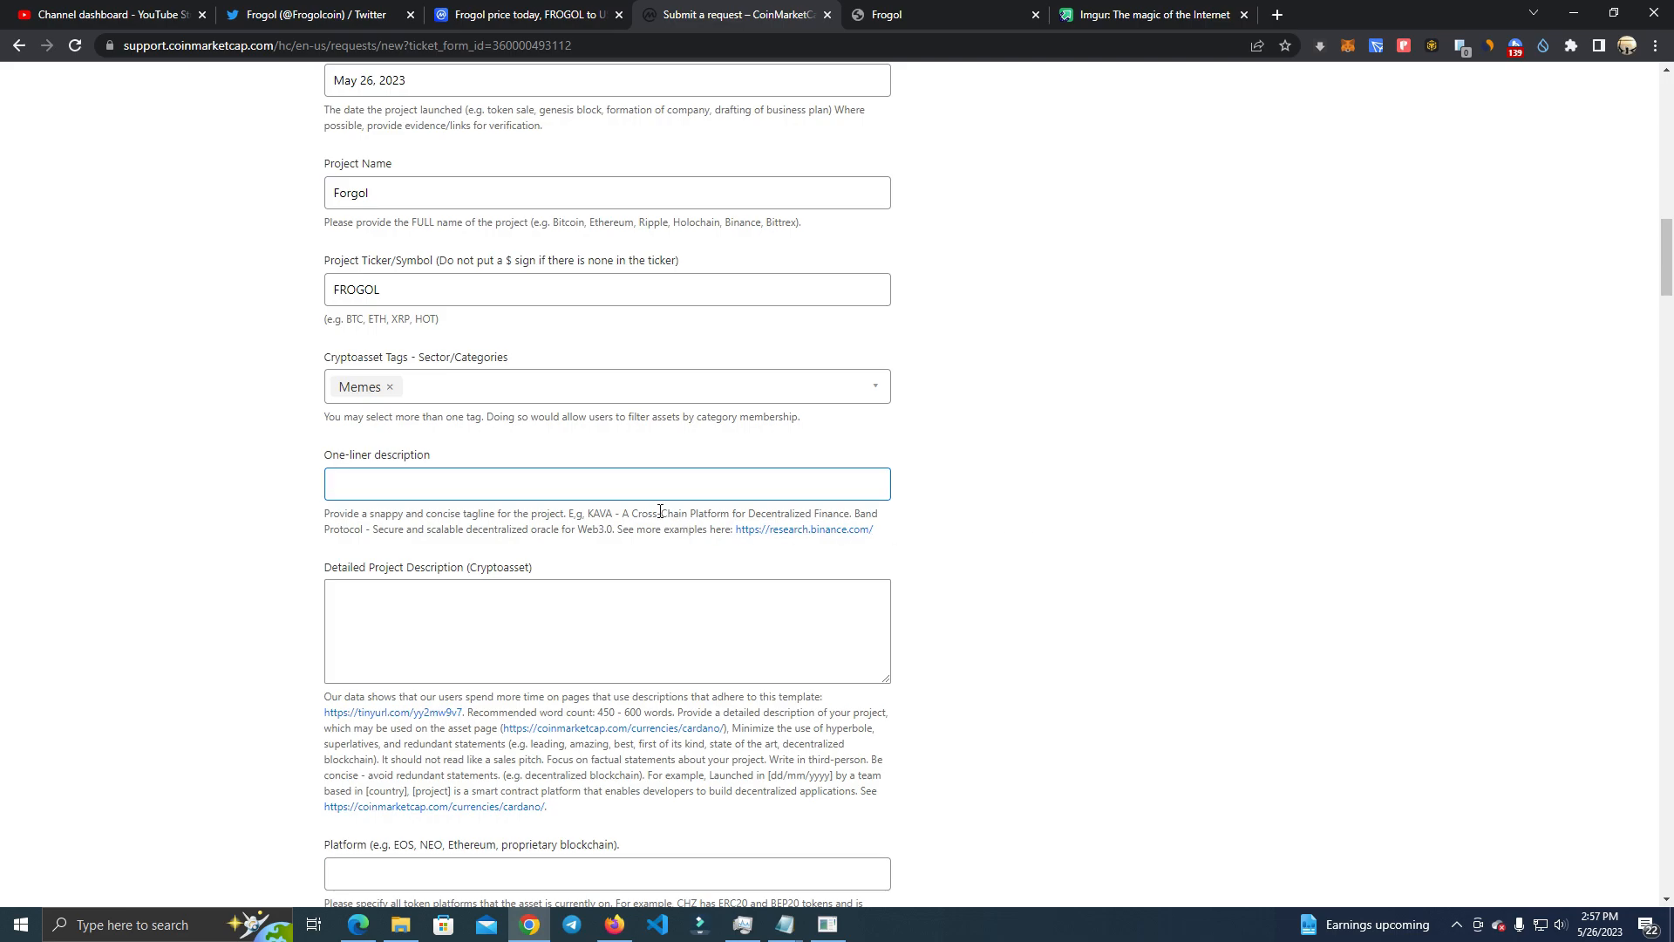
click(524, 15)
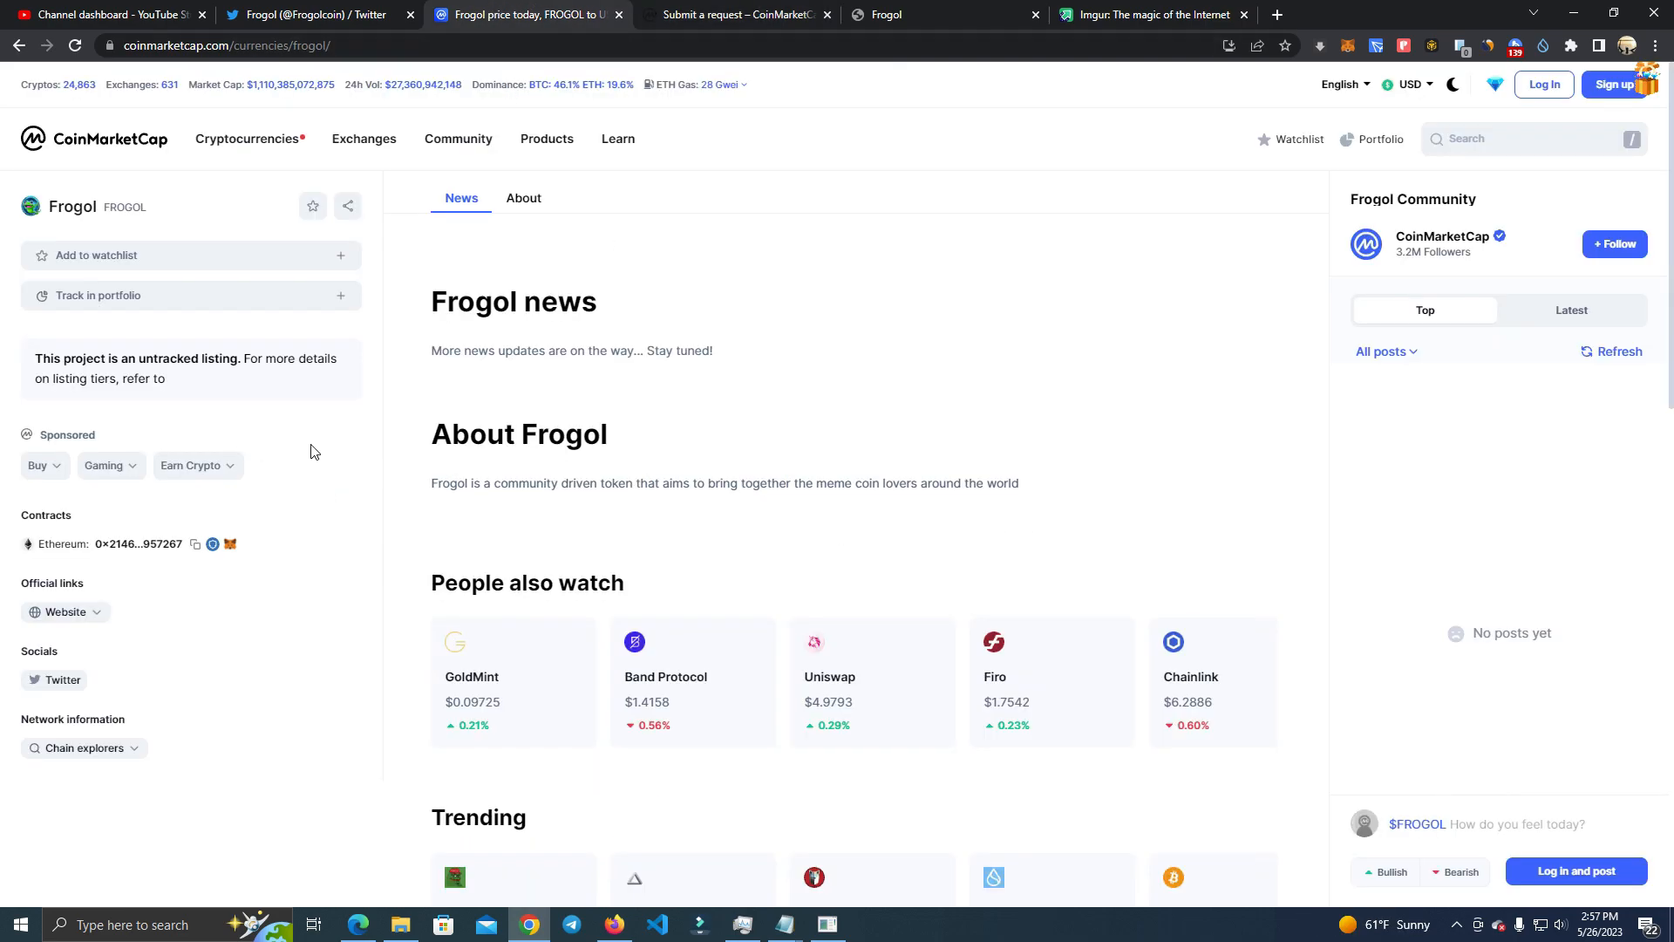
scroll(203, 510, down, 1)
scroll(633, 547, up, 1)
scroll(158, 380, down, 3)
scroll(168, 400, up, 3)
click(733, 15)
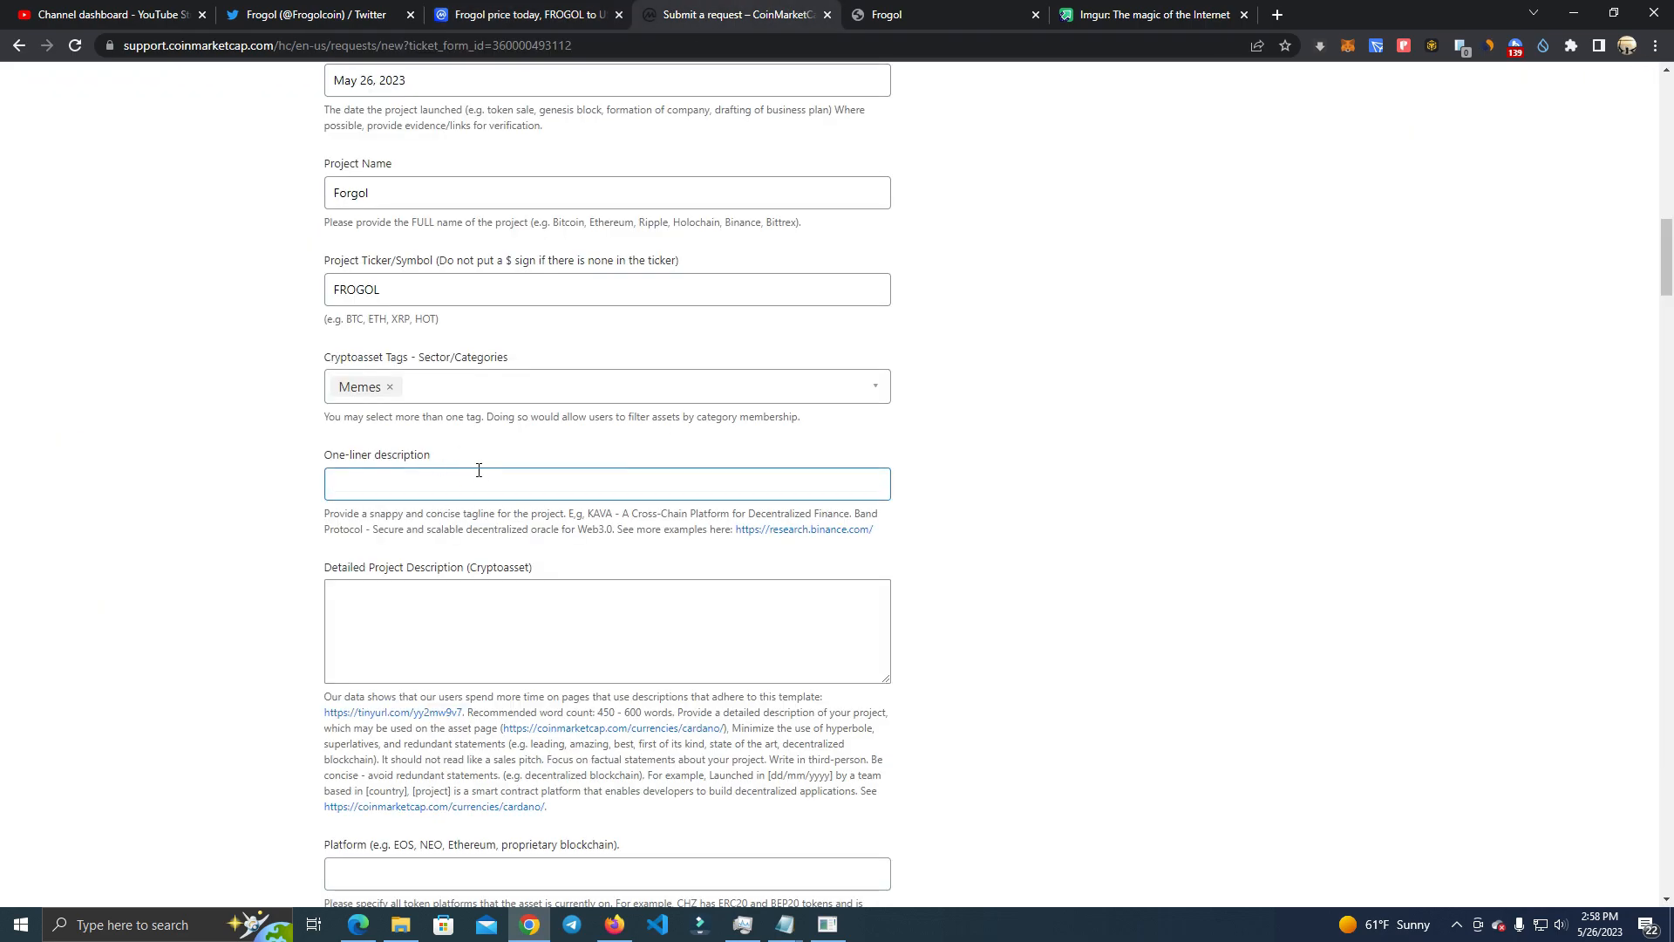
text(F)
text(rogol )
text(is)
text(c)
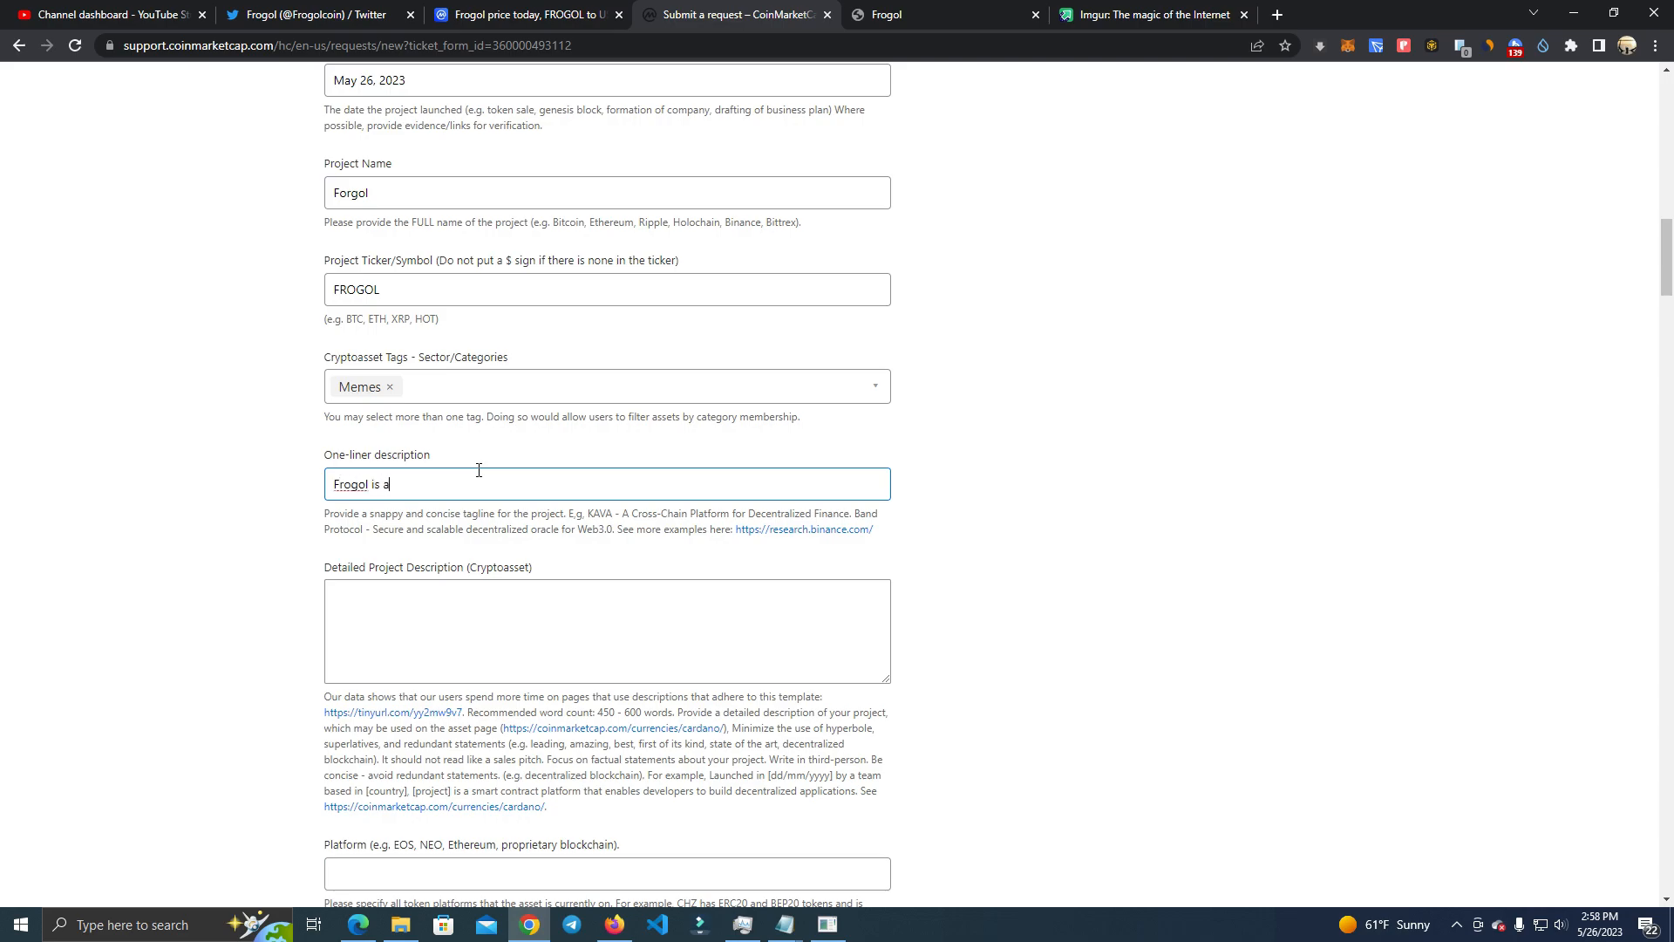
text(m)
text( communitu)
text(y drive)
text( tokle)
text(en on ether )
text(m chain)
Step: Finish the one-liner 'Frogol is a community drive token on ethereum chain' and move to the detailed description
drag(650, 484, 306, 496)
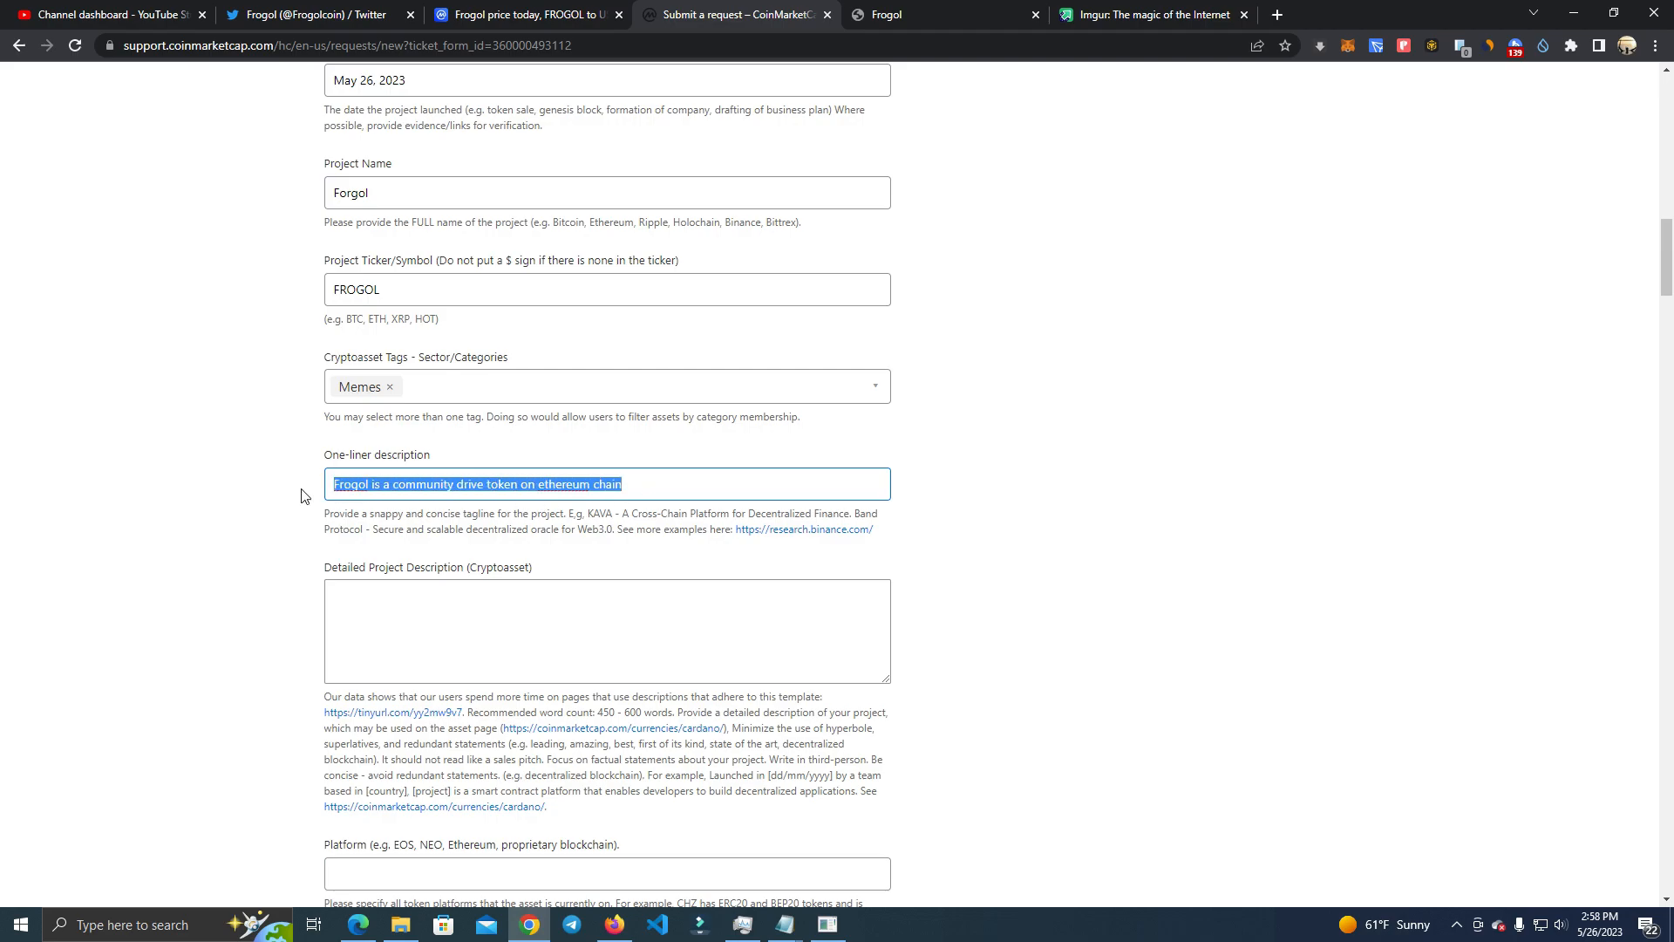
scroll(566, 549, down, 2)
click(526, 454)
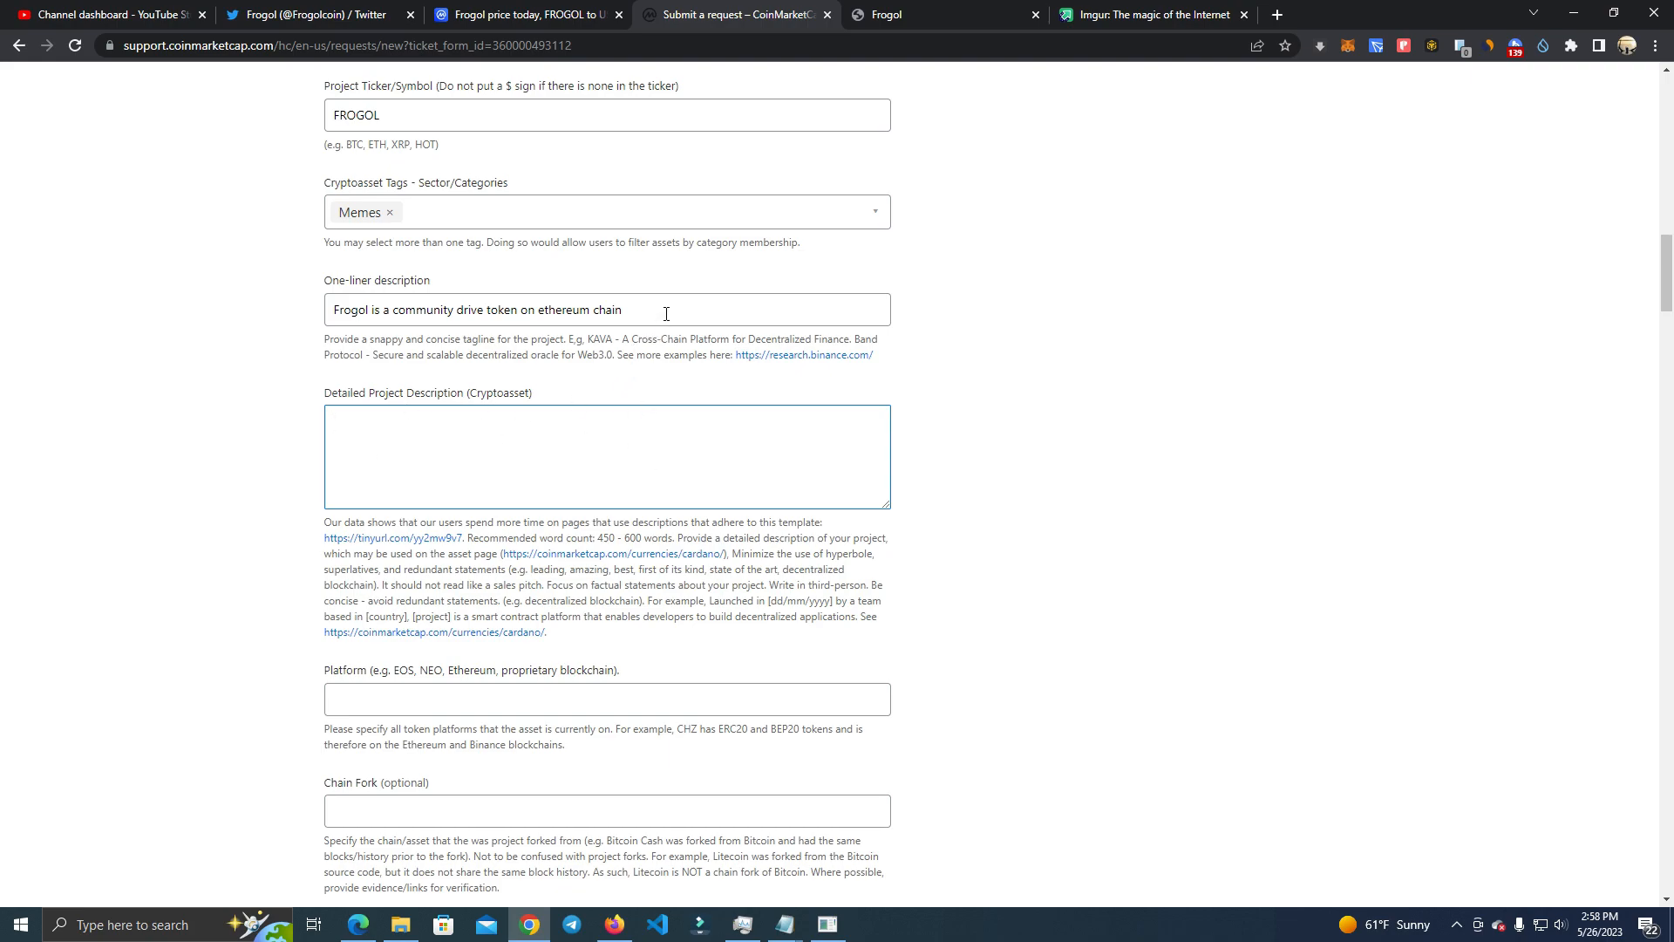
Step: Describe Frogol as a community-driven meme coin uniting the meme coin community, fixing 'comunity'
drag(626, 309, 416, 310)
click(561, 446)
text(Fogo)
key(BackSpace)
key(BackSpace)
text(gol is a c)
text(ommunity drive meme coin that aims to bring the meme coins comunity)
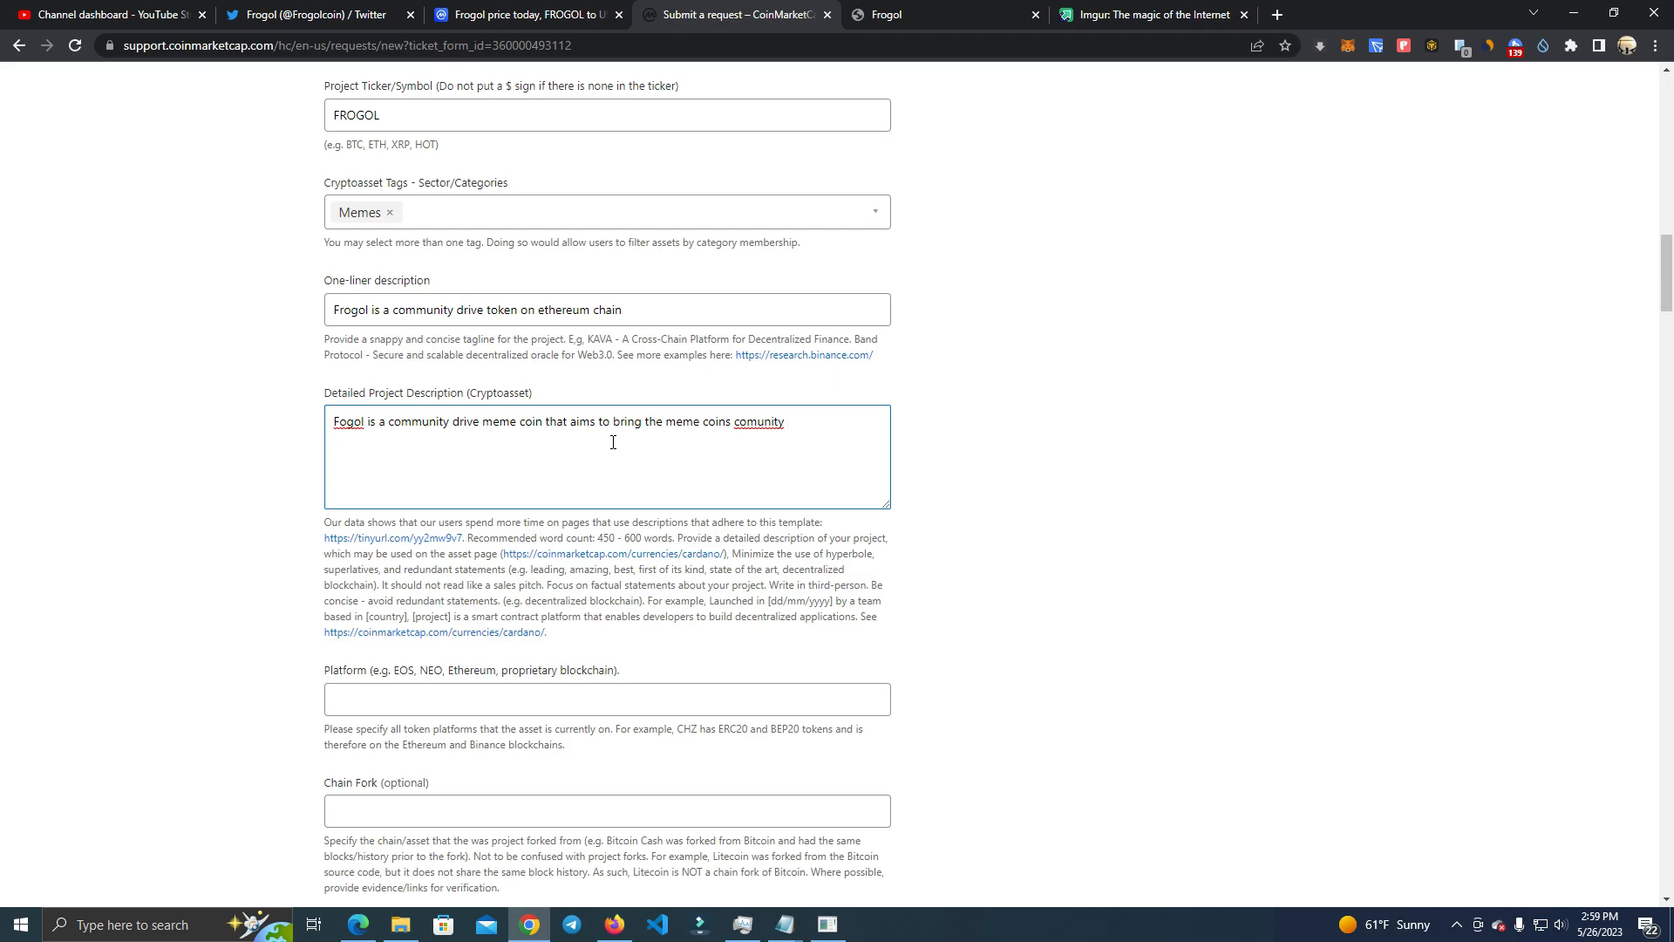
click(748, 422)
text(munity t)
text(ogether)
Step: Enter Ethereum as the platform, leave Chain Fork blank and move to Team/Backers/Investors
click(655, 698)
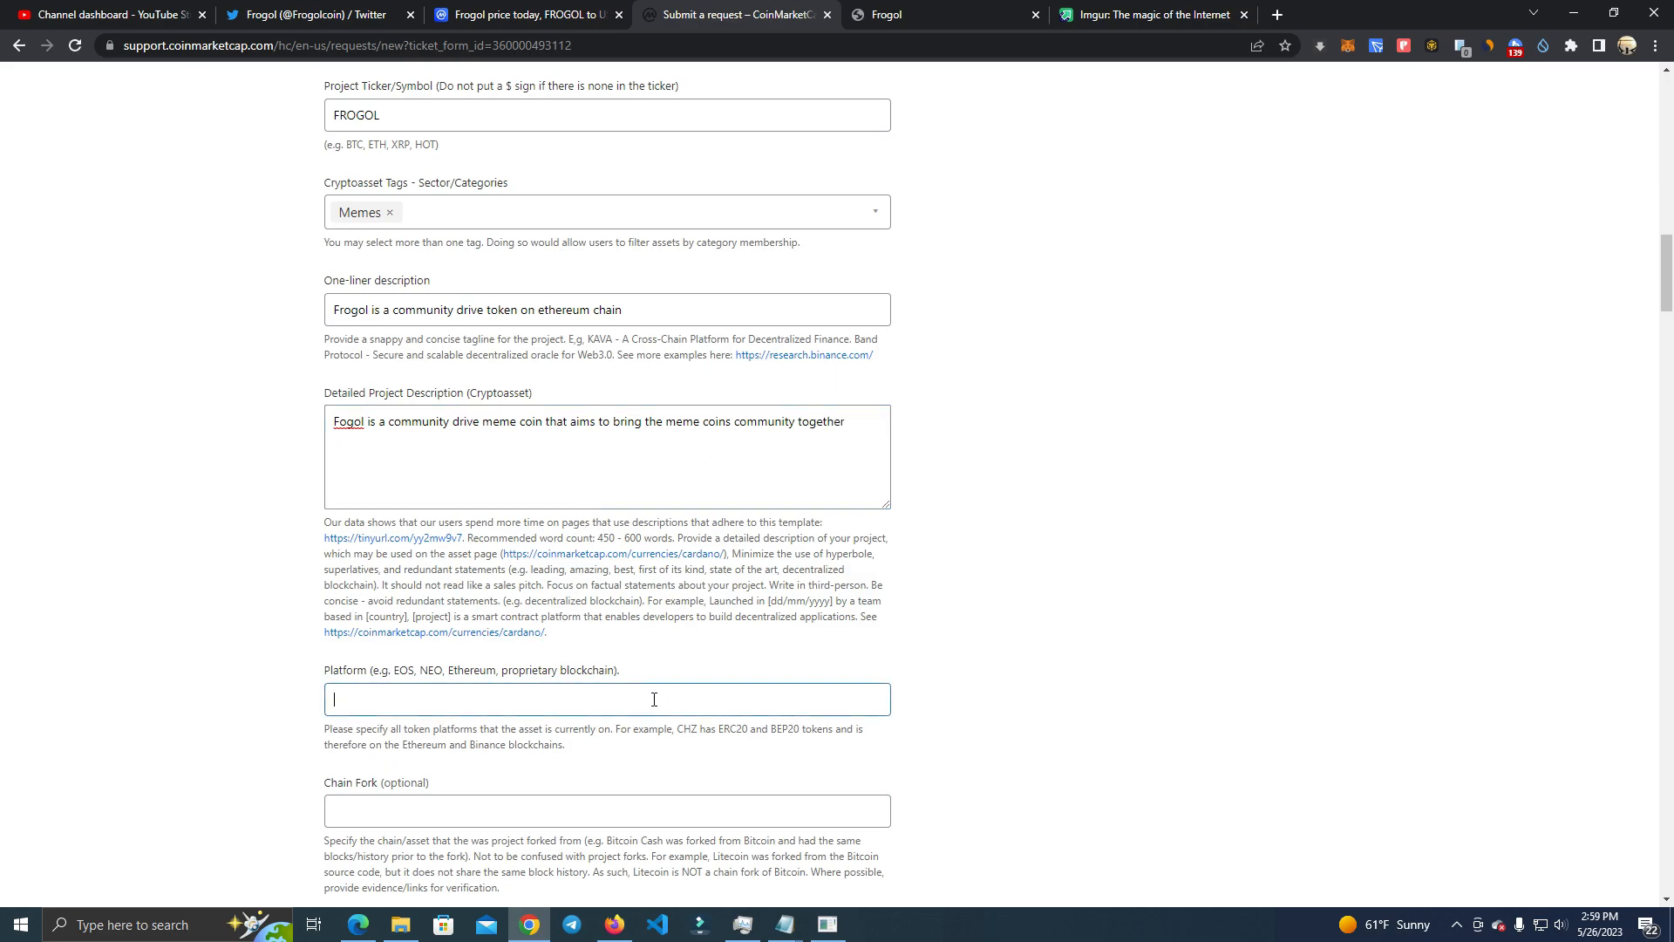
scroll(988, 694, down, 1)
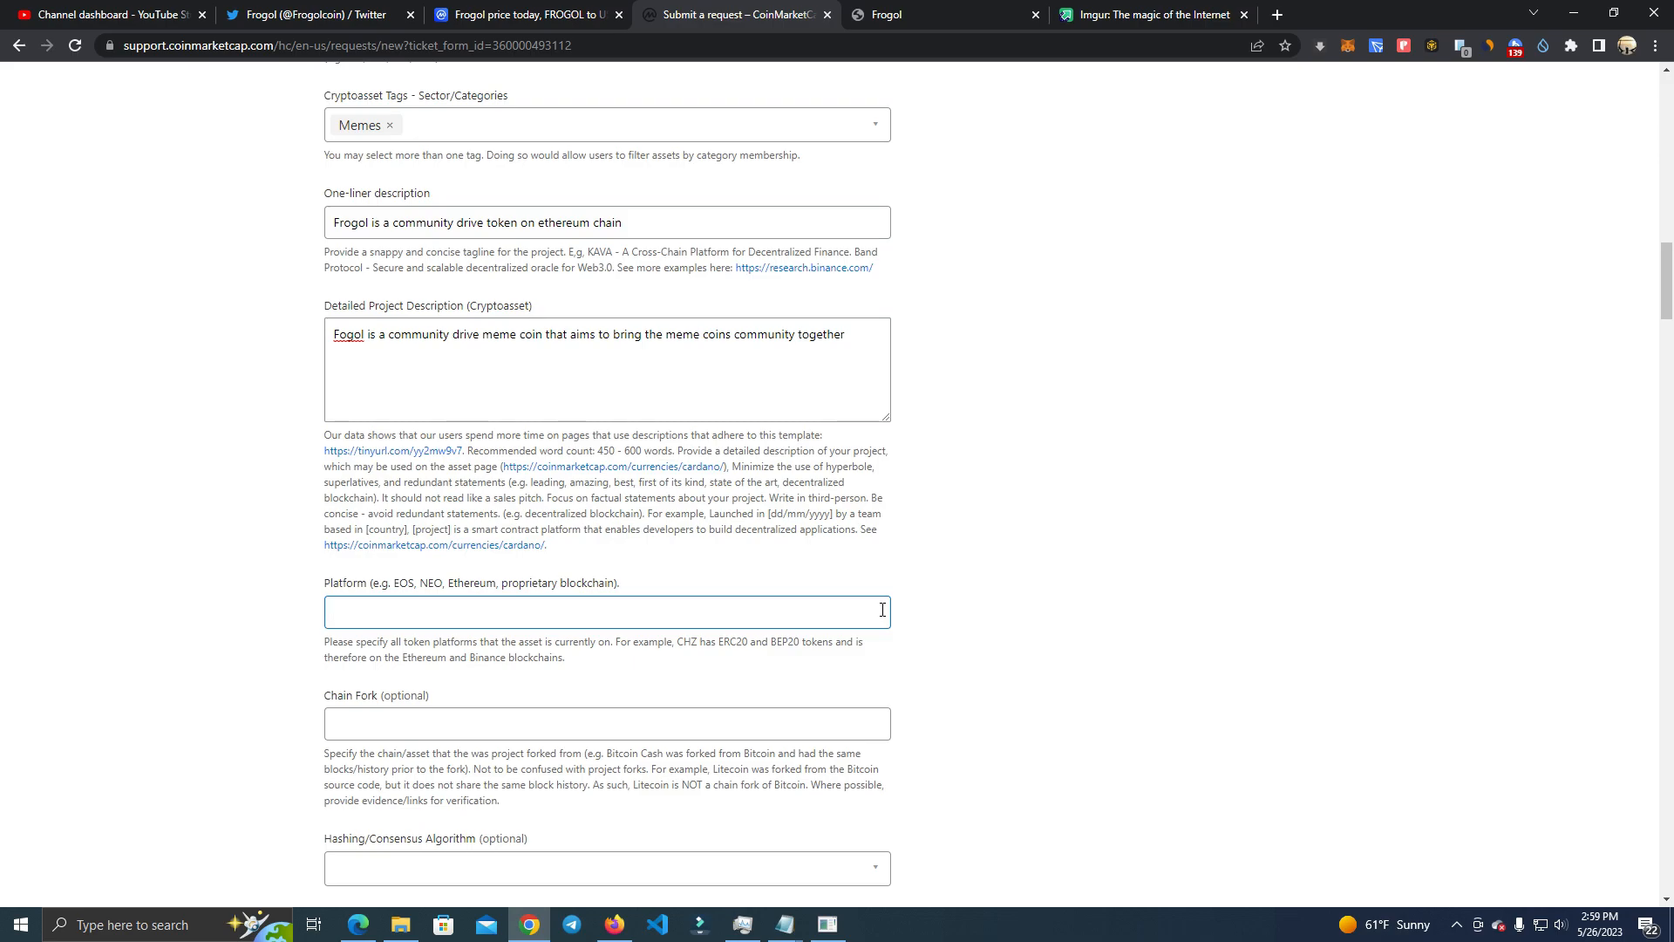
text(Ethereum)
click(589, 723)
scroll(589, 706, down, 3)
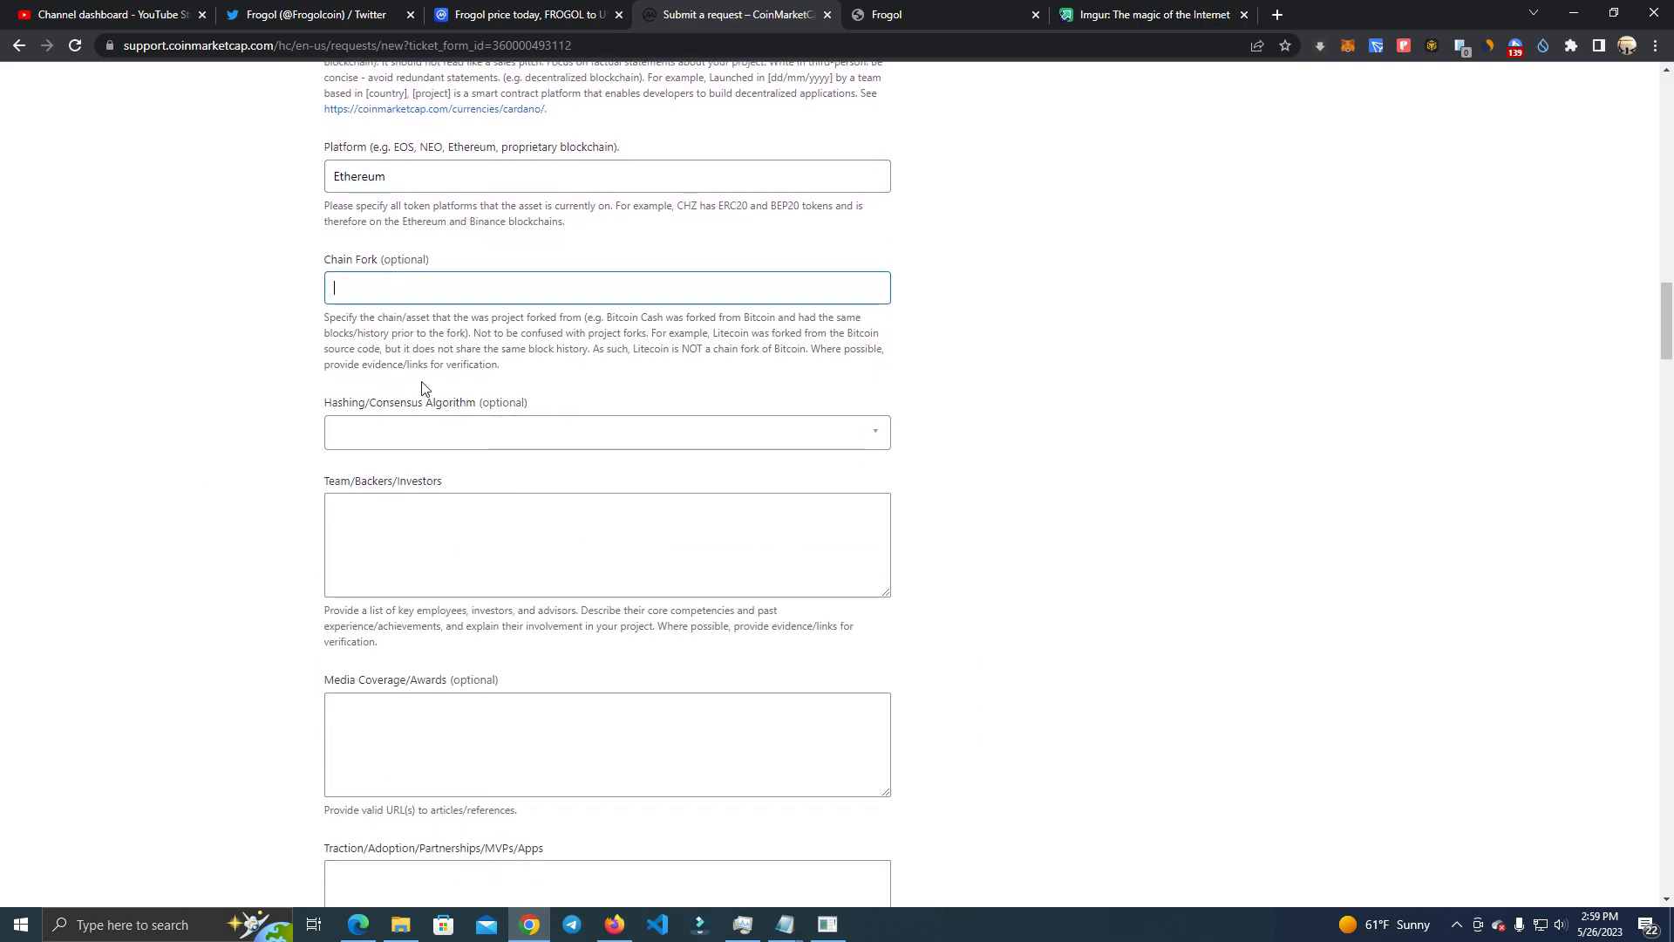
scroll(523, 431, down, 2)
click(541, 364)
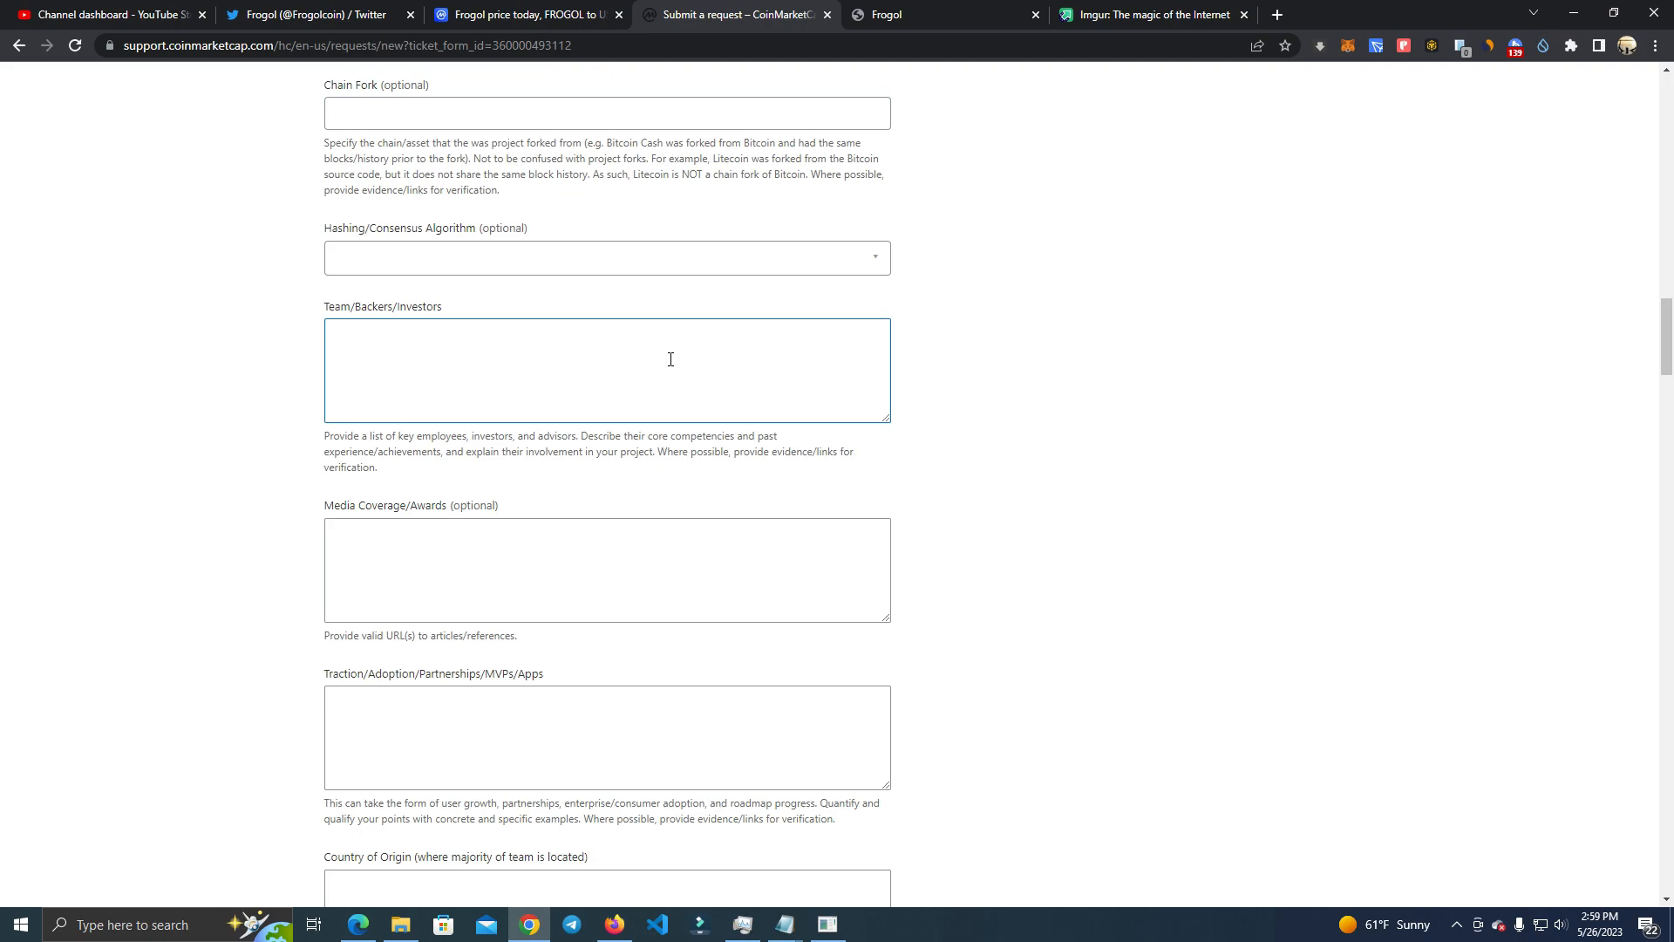
text(h)
text(,)
text(influence)
text(r )
text(J)
text(oey)
text(, )
text(/)
text(youtuber)
Step: List the team as 'hh/influencer, Joey/youtuber' and move on to Media Coverage/Awards
drag(764, 347, 338, 356)
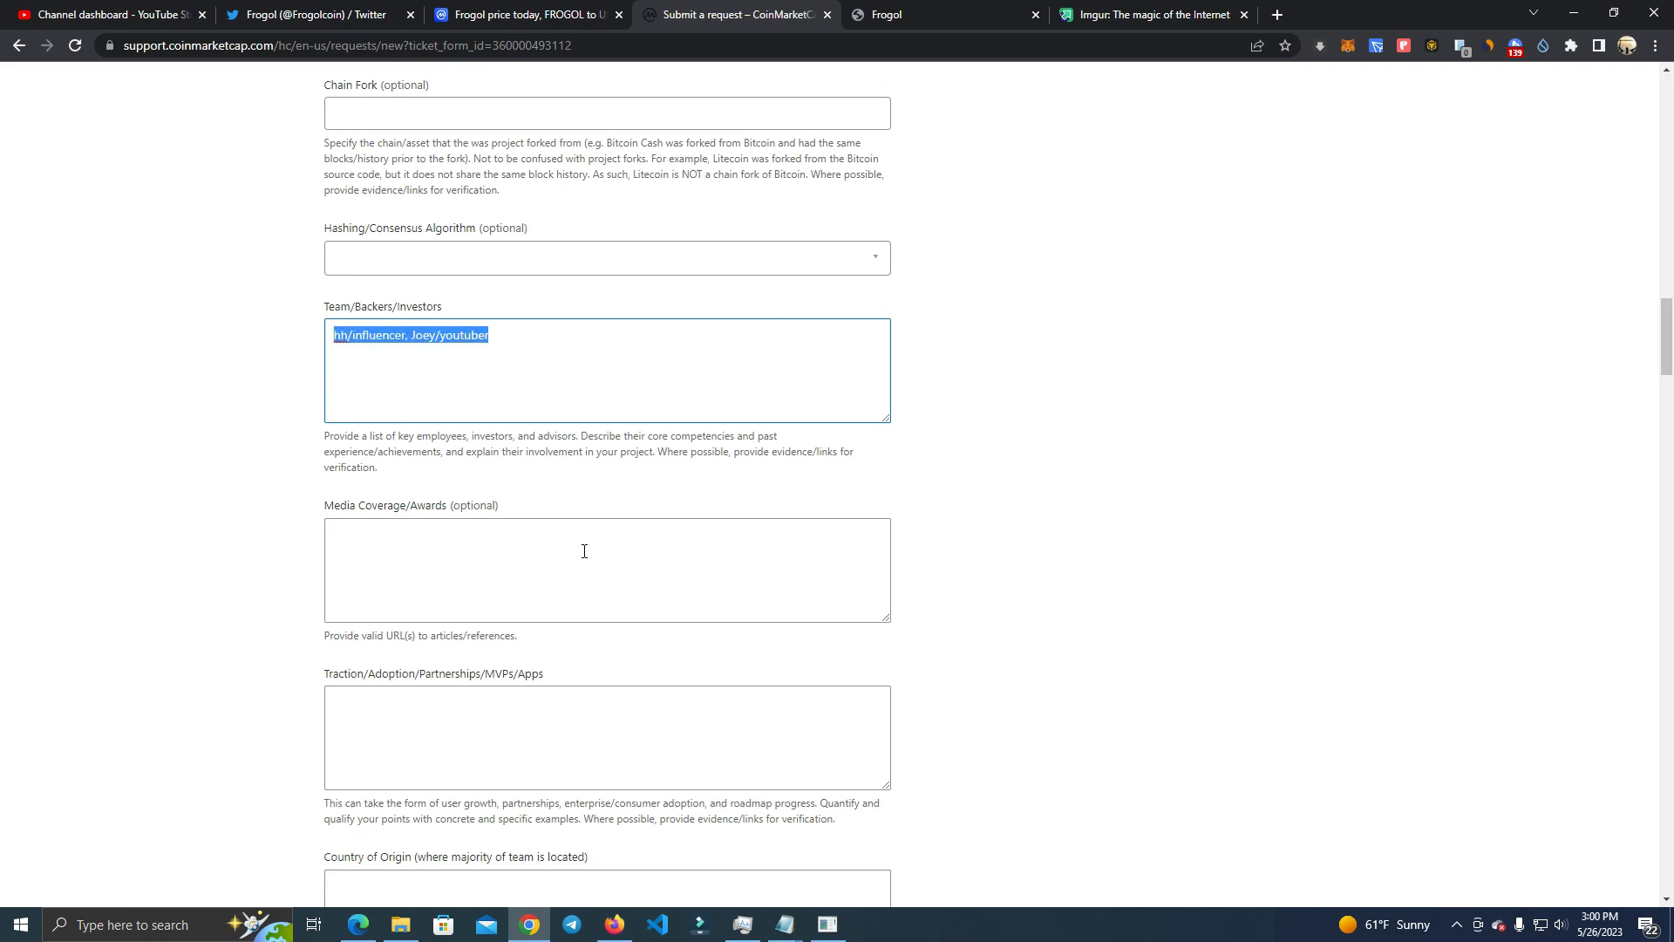
click(544, 576)
scroll(545, 575, down, 2)
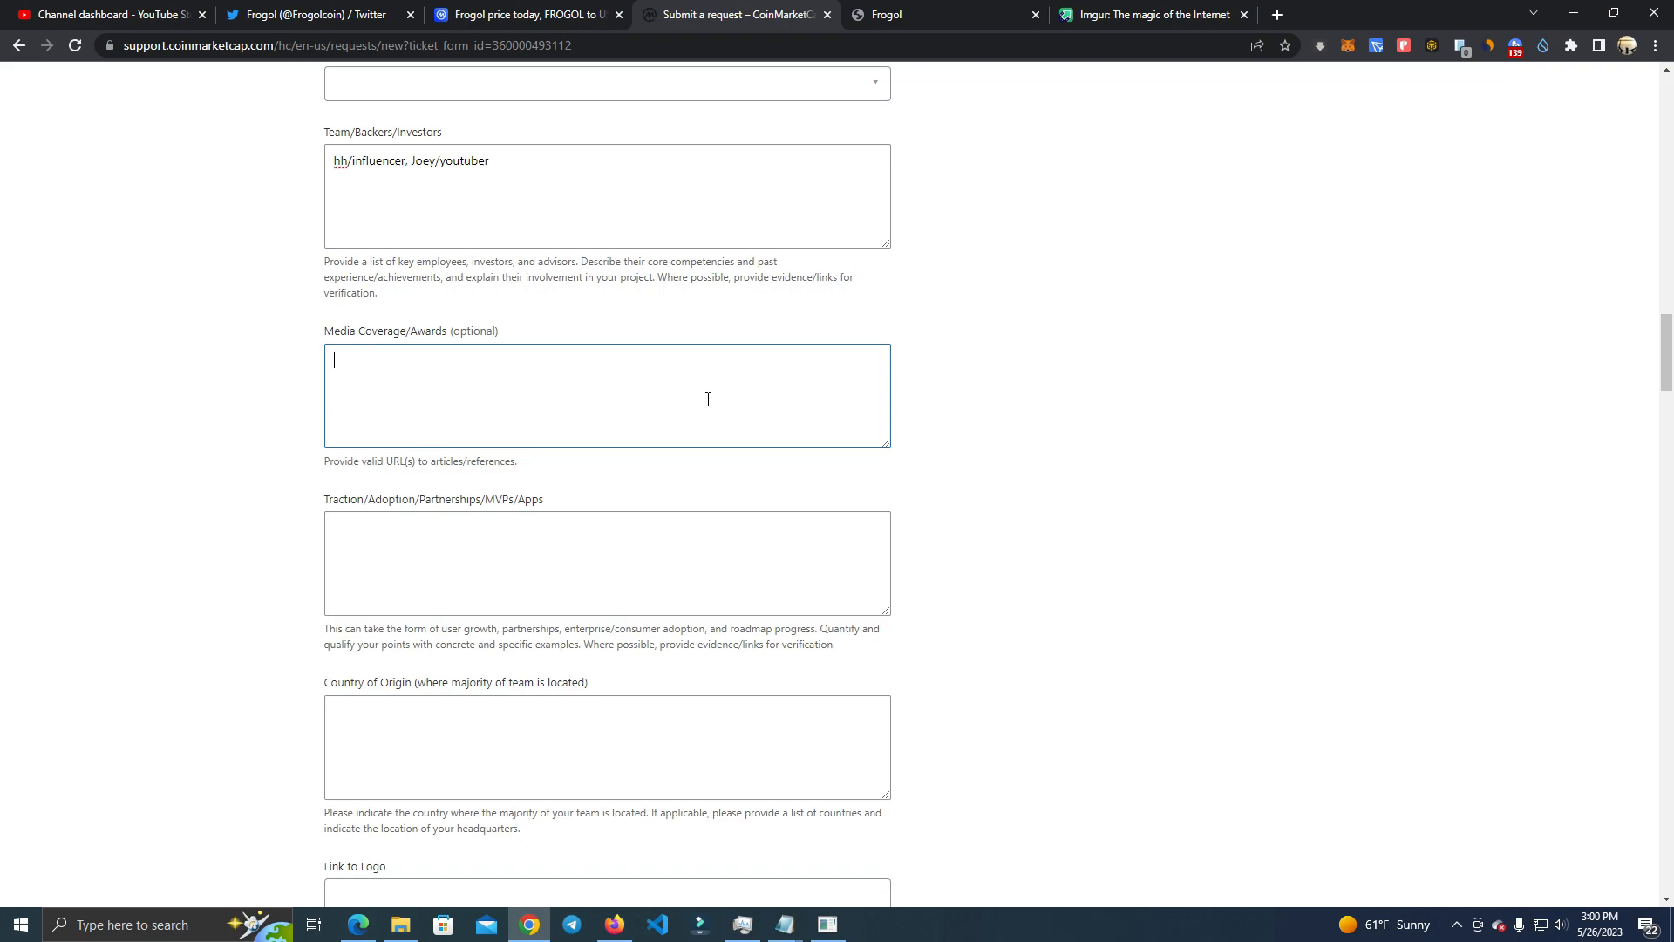
scroll(214, 423, down, 2)
Step: Enter staking/minigames as the Traction/Adoption/Partnerships answer and move to Country of Origin
click(557, 397)
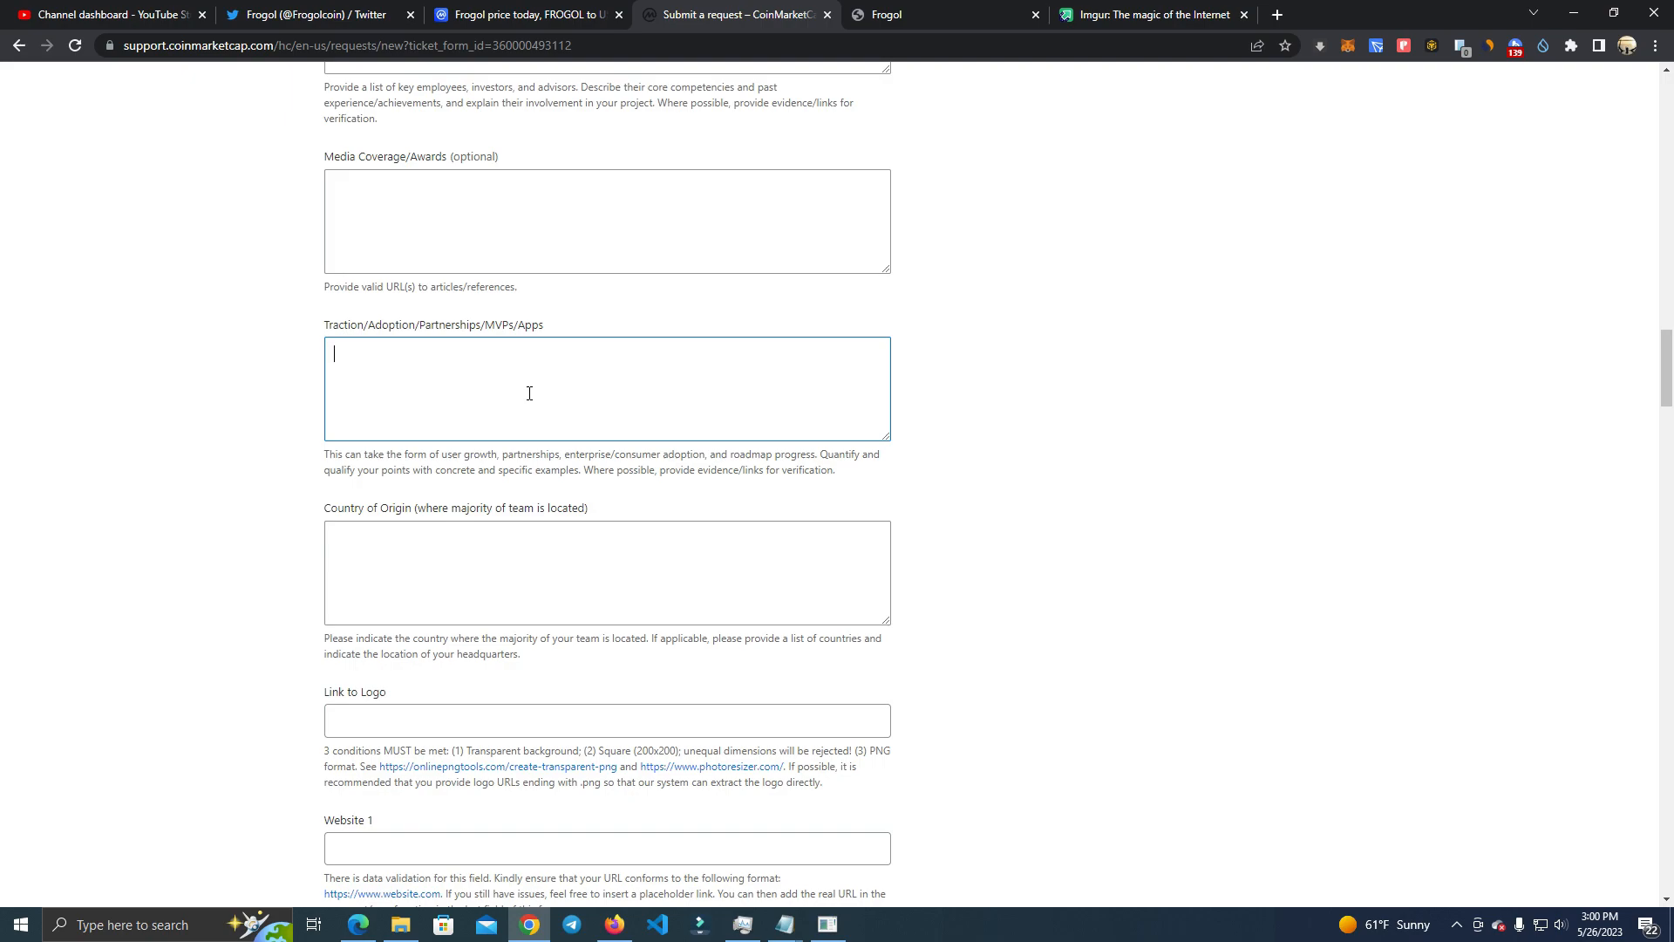
text(staking)
text(/minig)
text(ames)
key(ctrl+a)
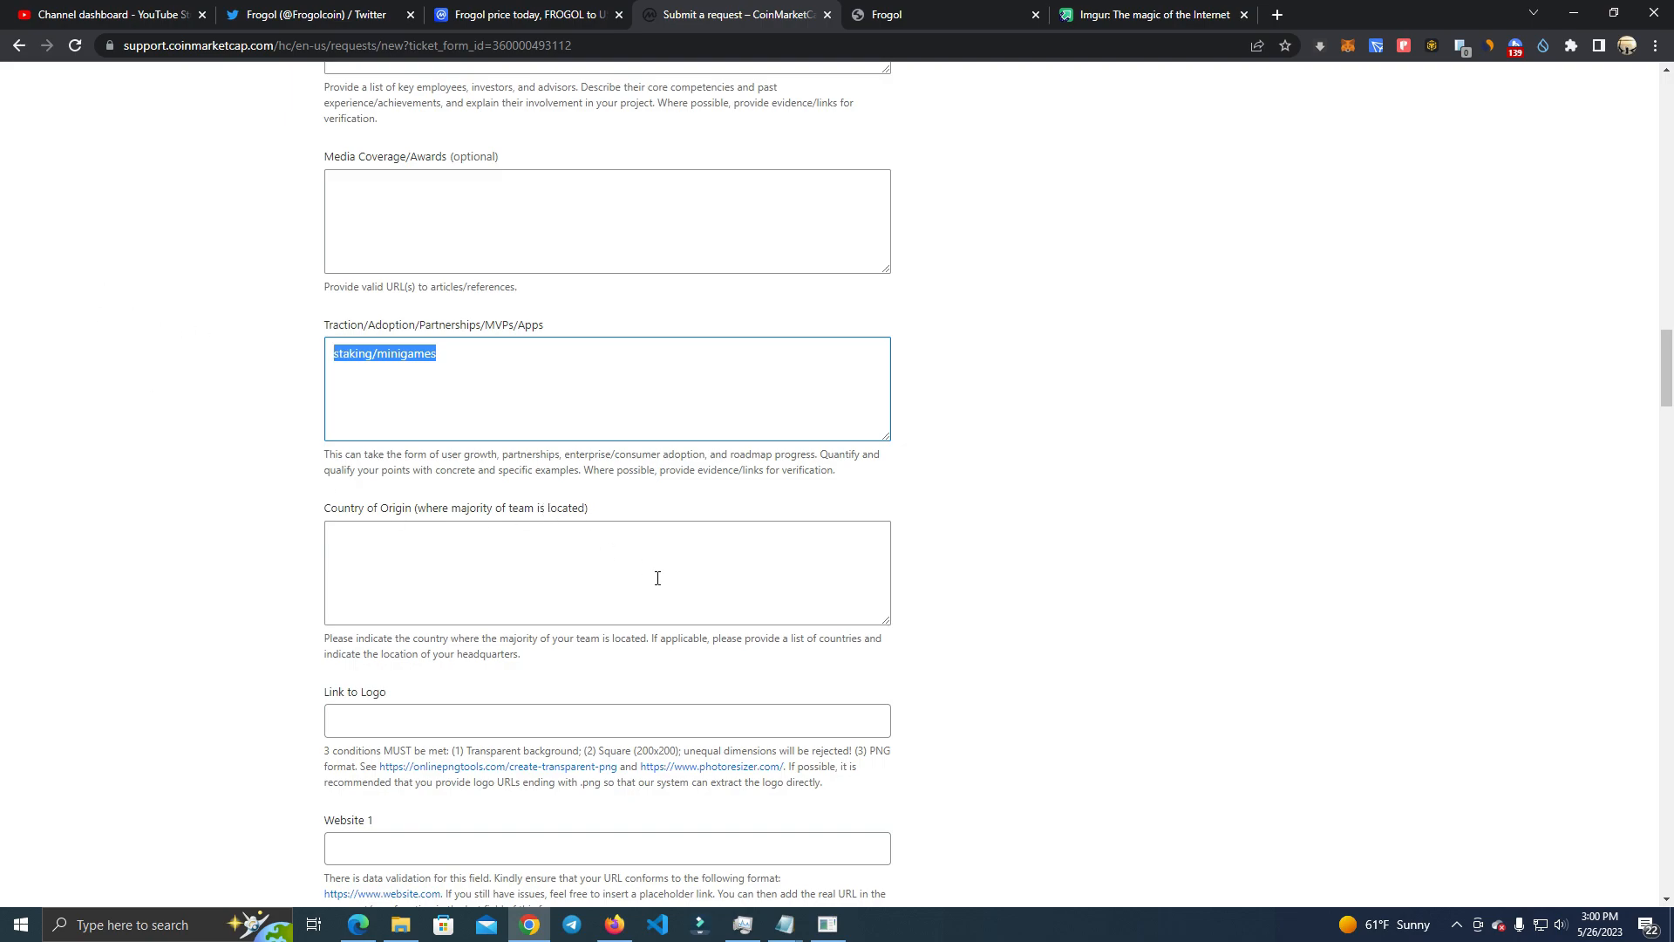
click(657, 577)
scroll(657, 578, down, 2)
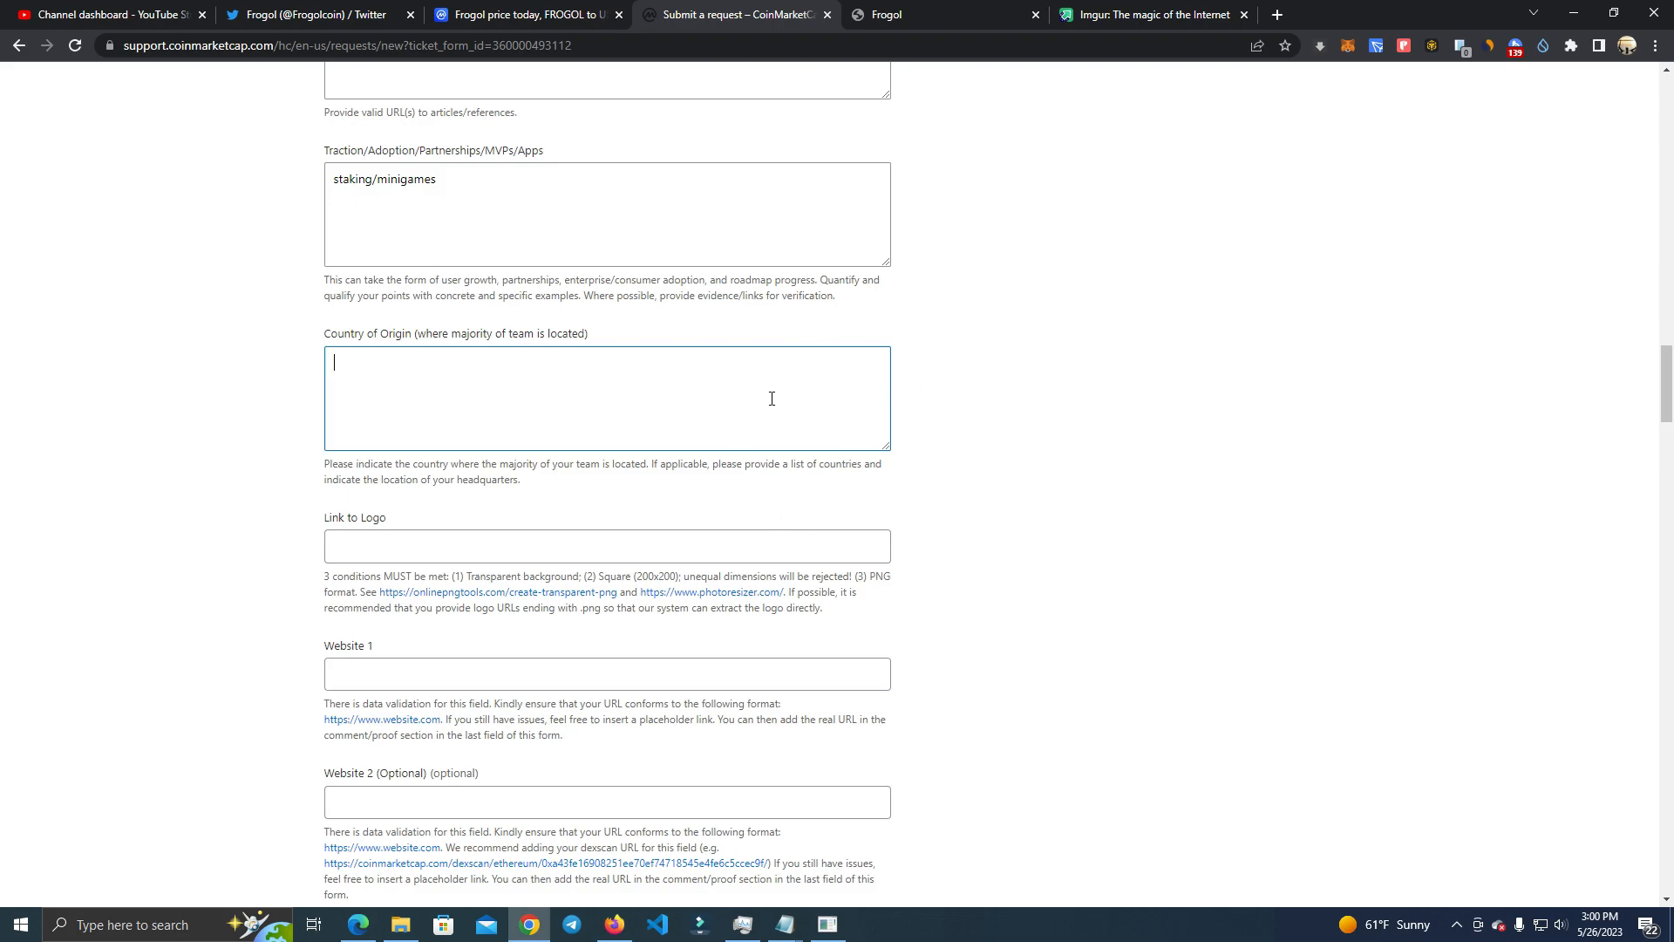
text(germany)
Step: Fill Country of Origin with germany and bring up the Imgur upload page for the logo
click(599, 544)
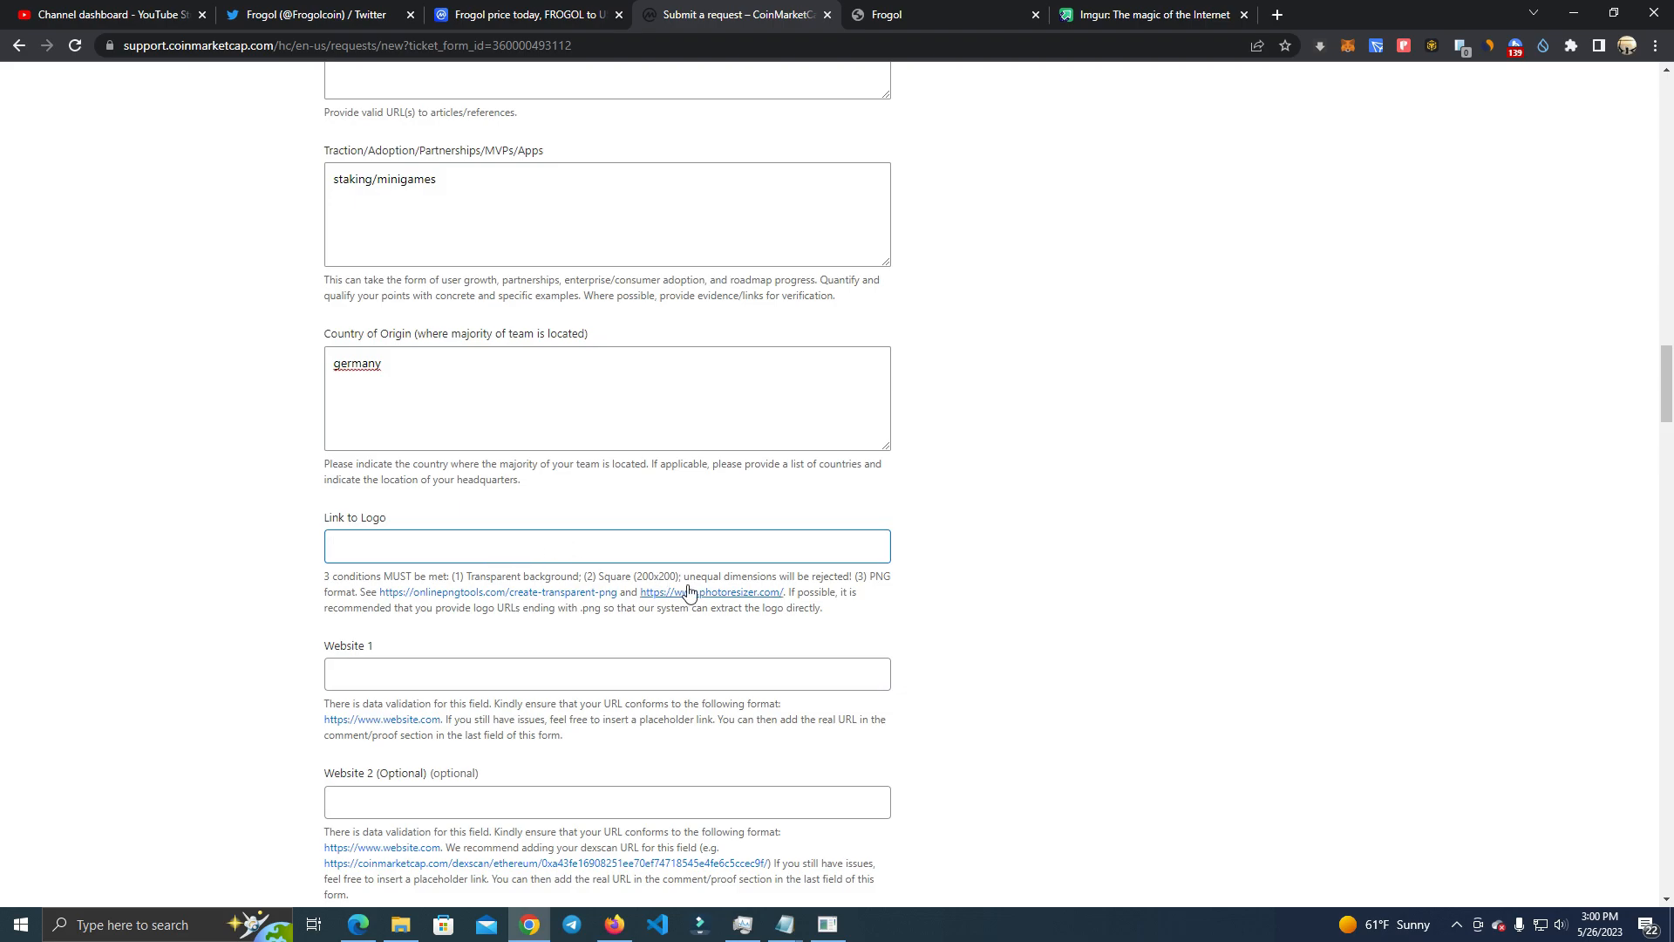
mouse_move(618, 576)
mouse_down()
mouse_move(727, 565)
mouse_move(323, 577)
mouse_up()
click(990, 560)
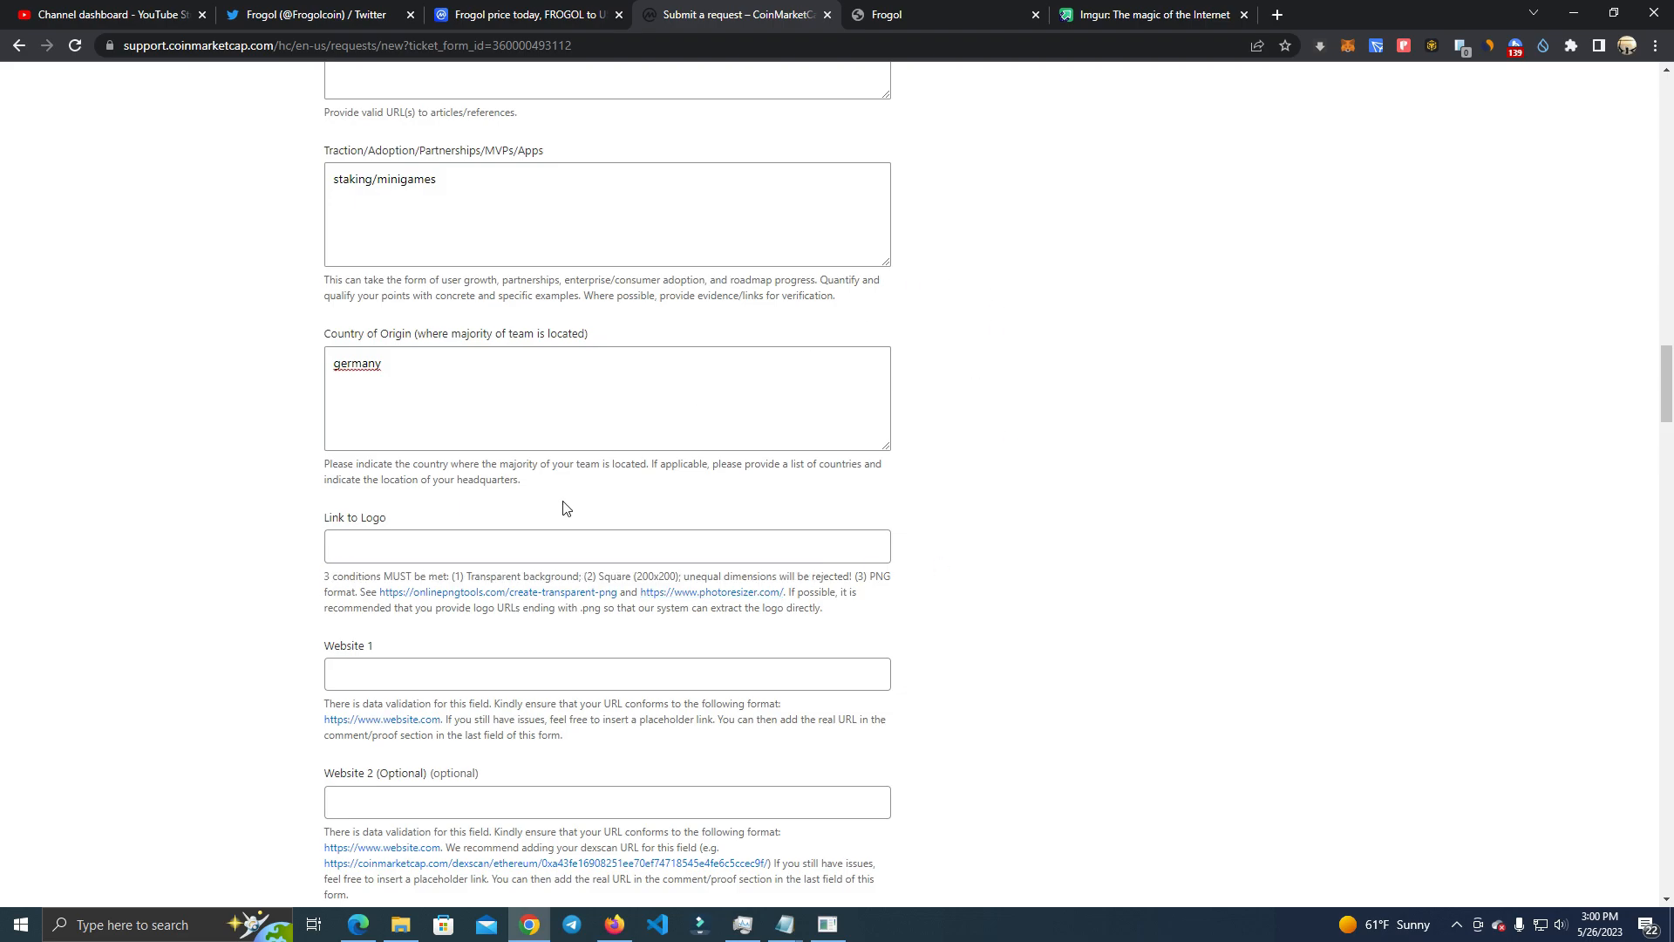
click(565, 544)
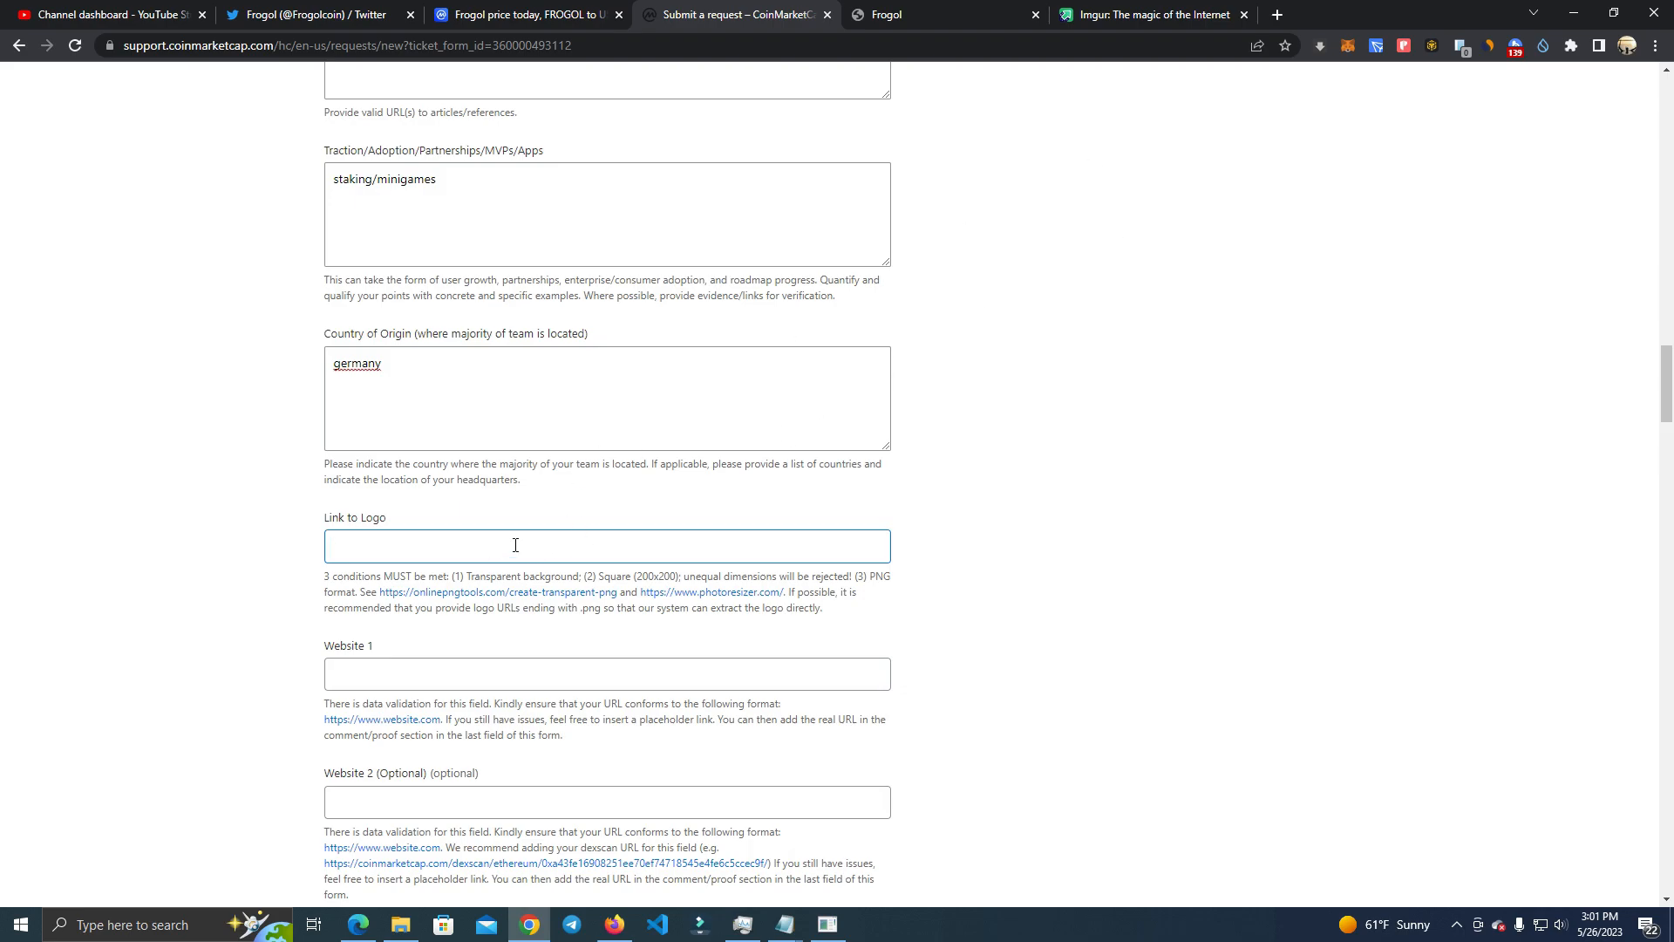
click(1101, 16)
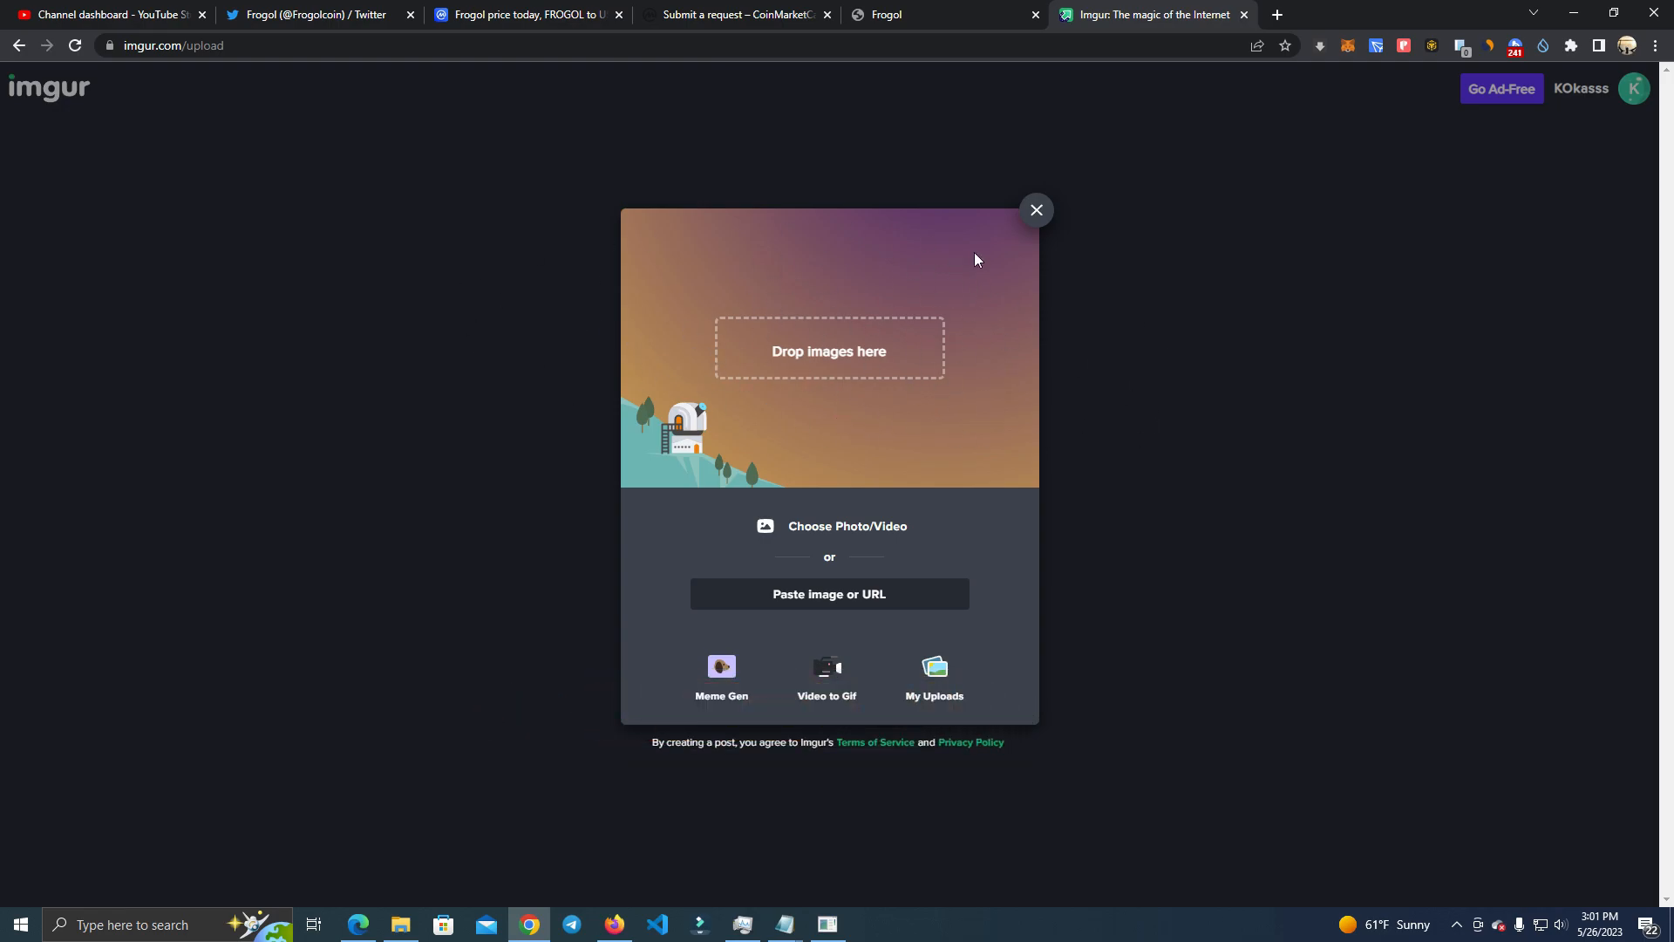
click(946, 14)
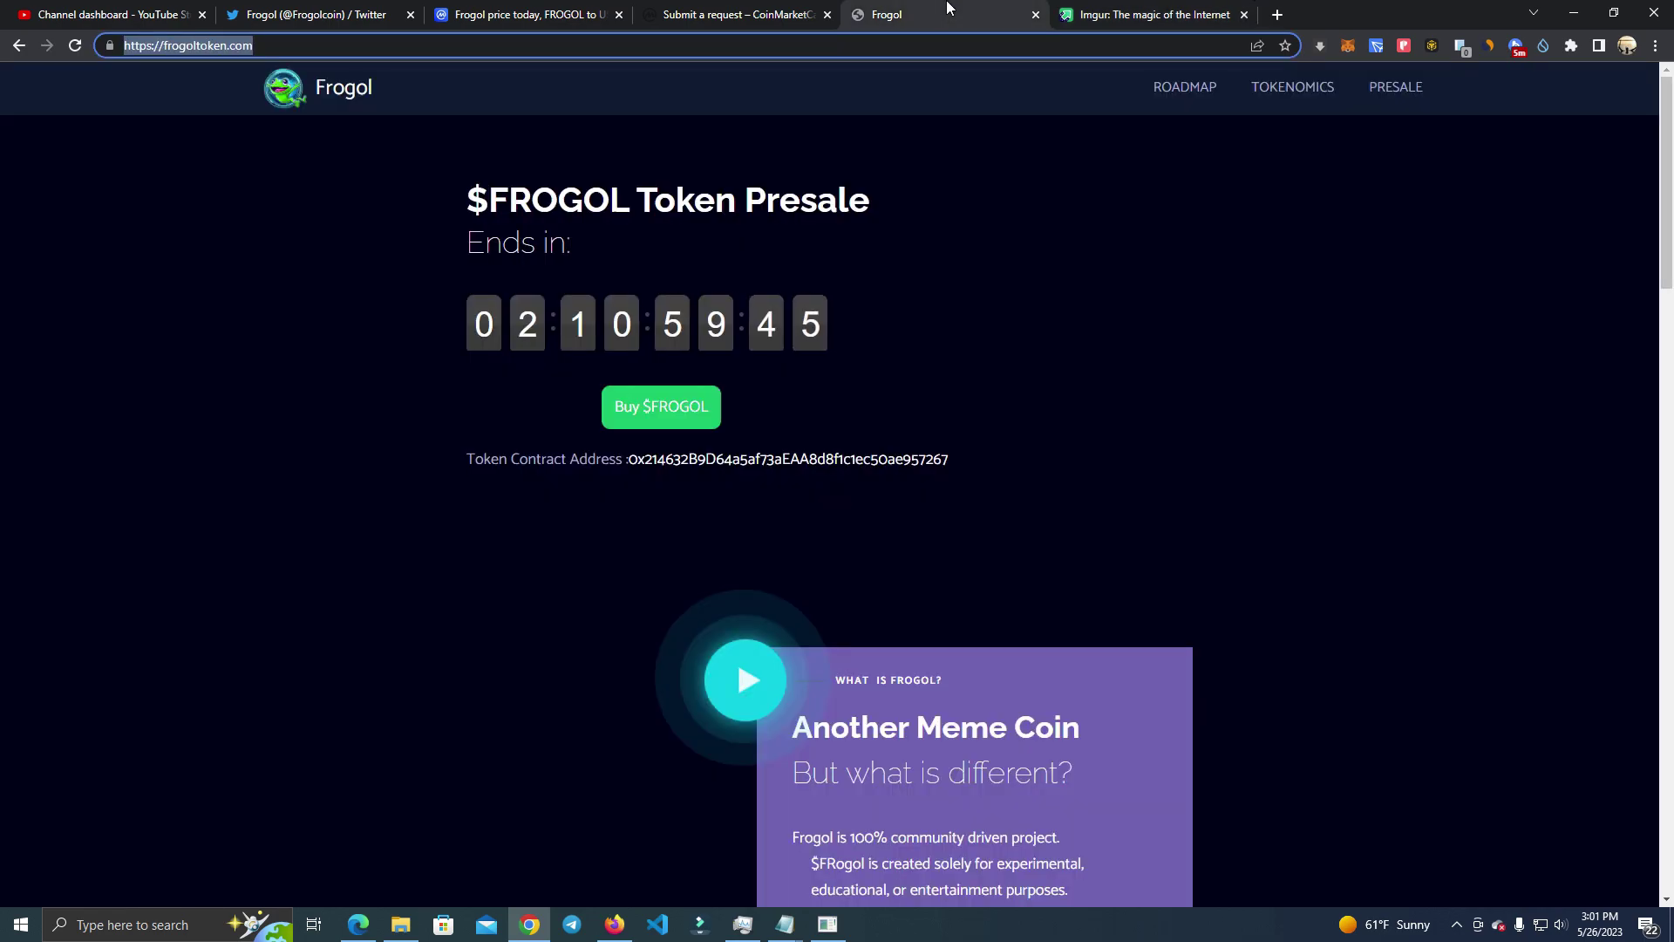
click(706, 10)
click(580, 669)
click(903, 15)
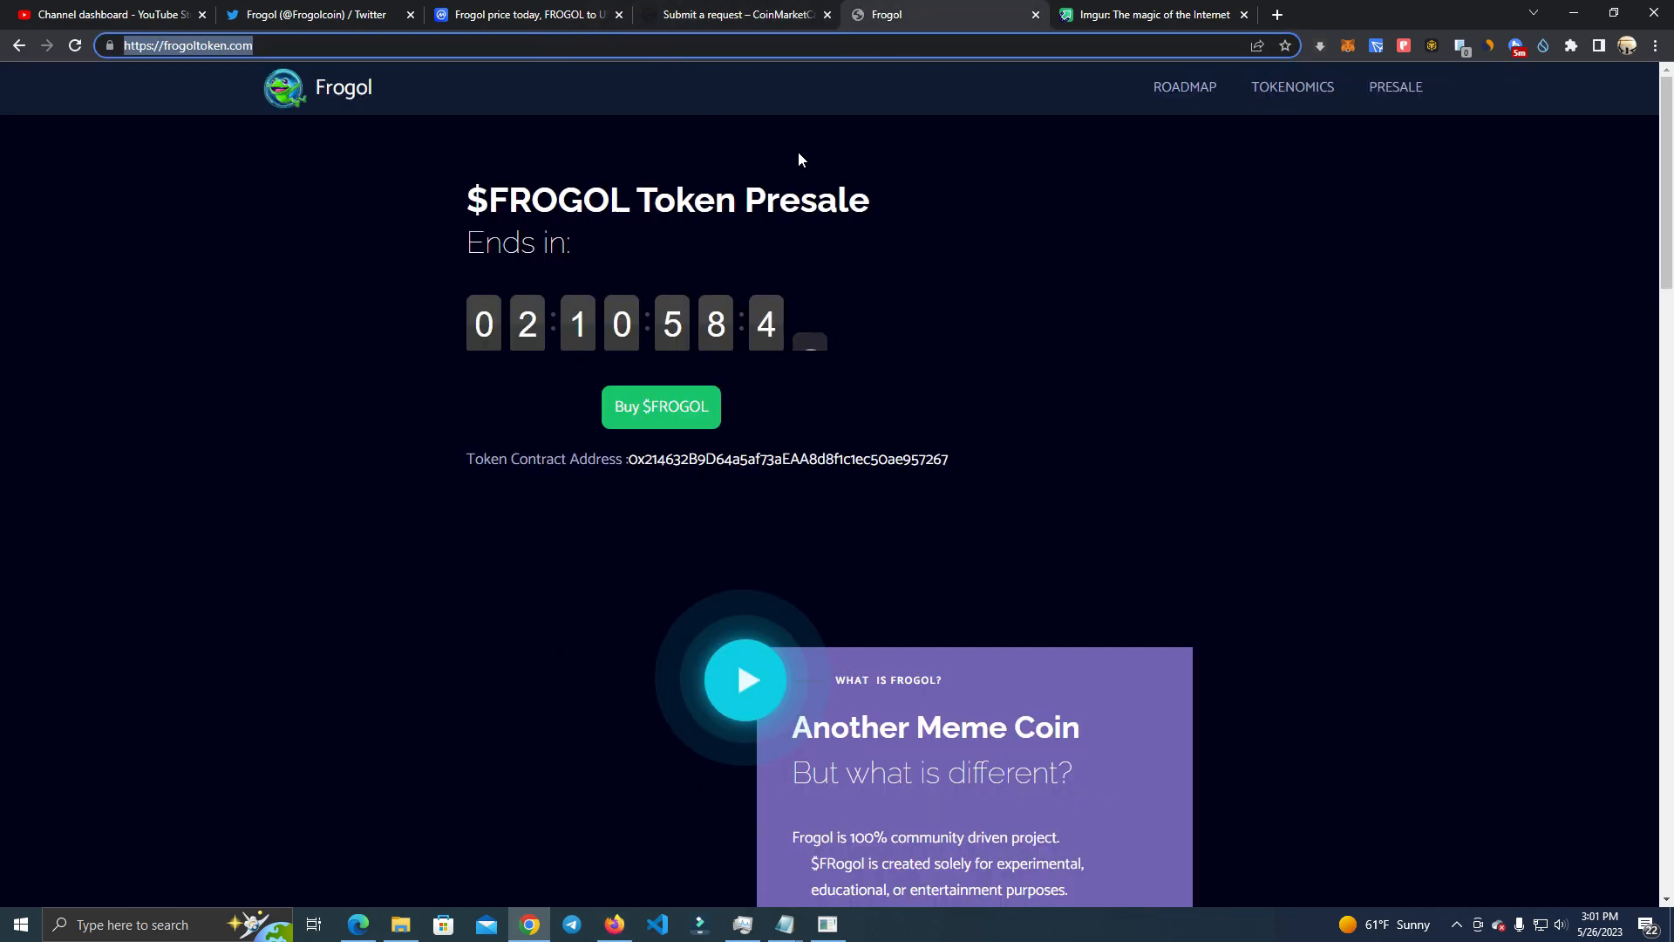
click(739, 15)
click(558, 547)
click(526, 671)
text(https://frogoltoken.com/)
click(509, 547)
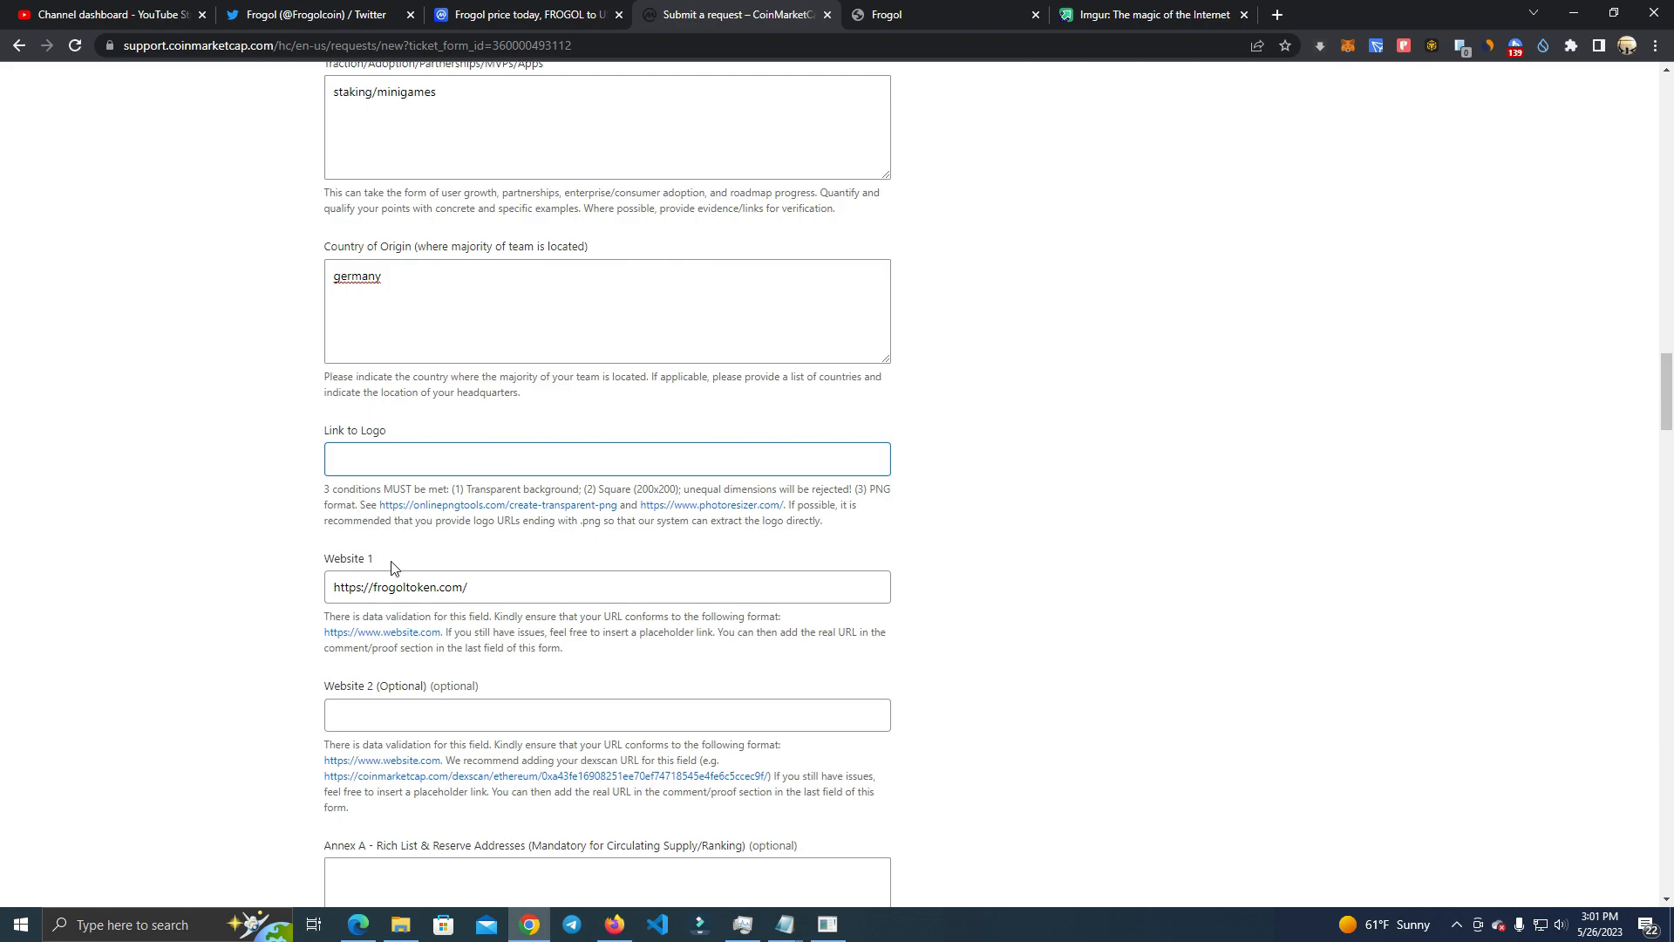
Step: Check the Website 1 address and move past the Annex A and emission schedule entries
drag(498, 674, 236, 668)
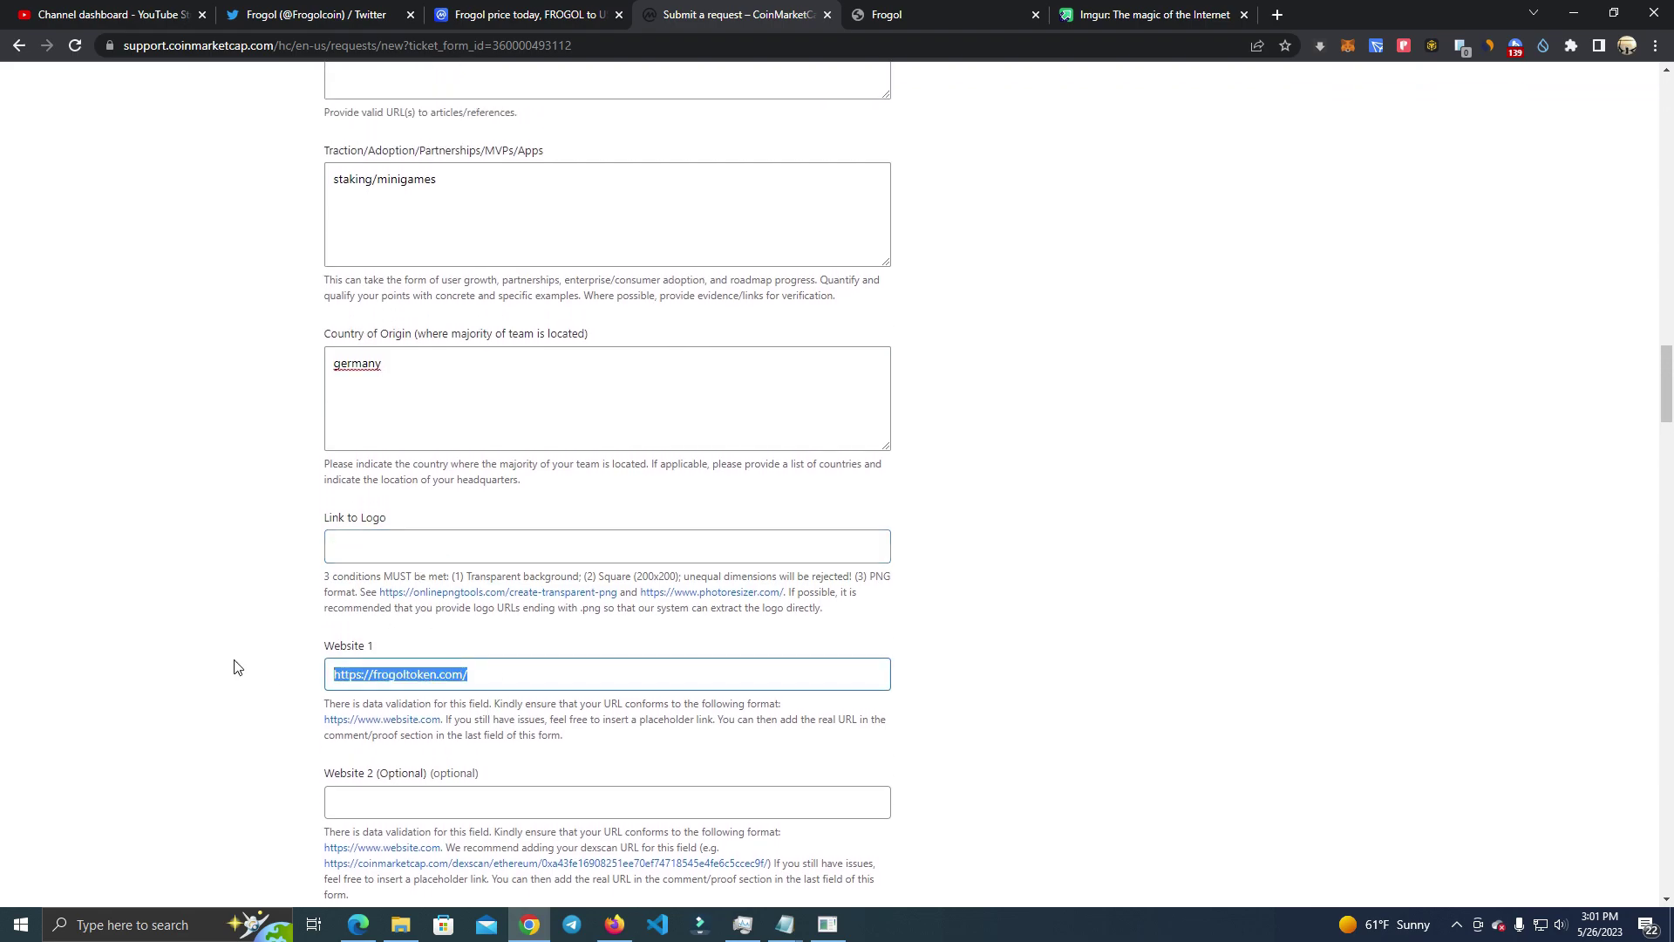
click(564, 674)
drag(614, 674, 237, 654)
scroll(581, 642, down, 3)
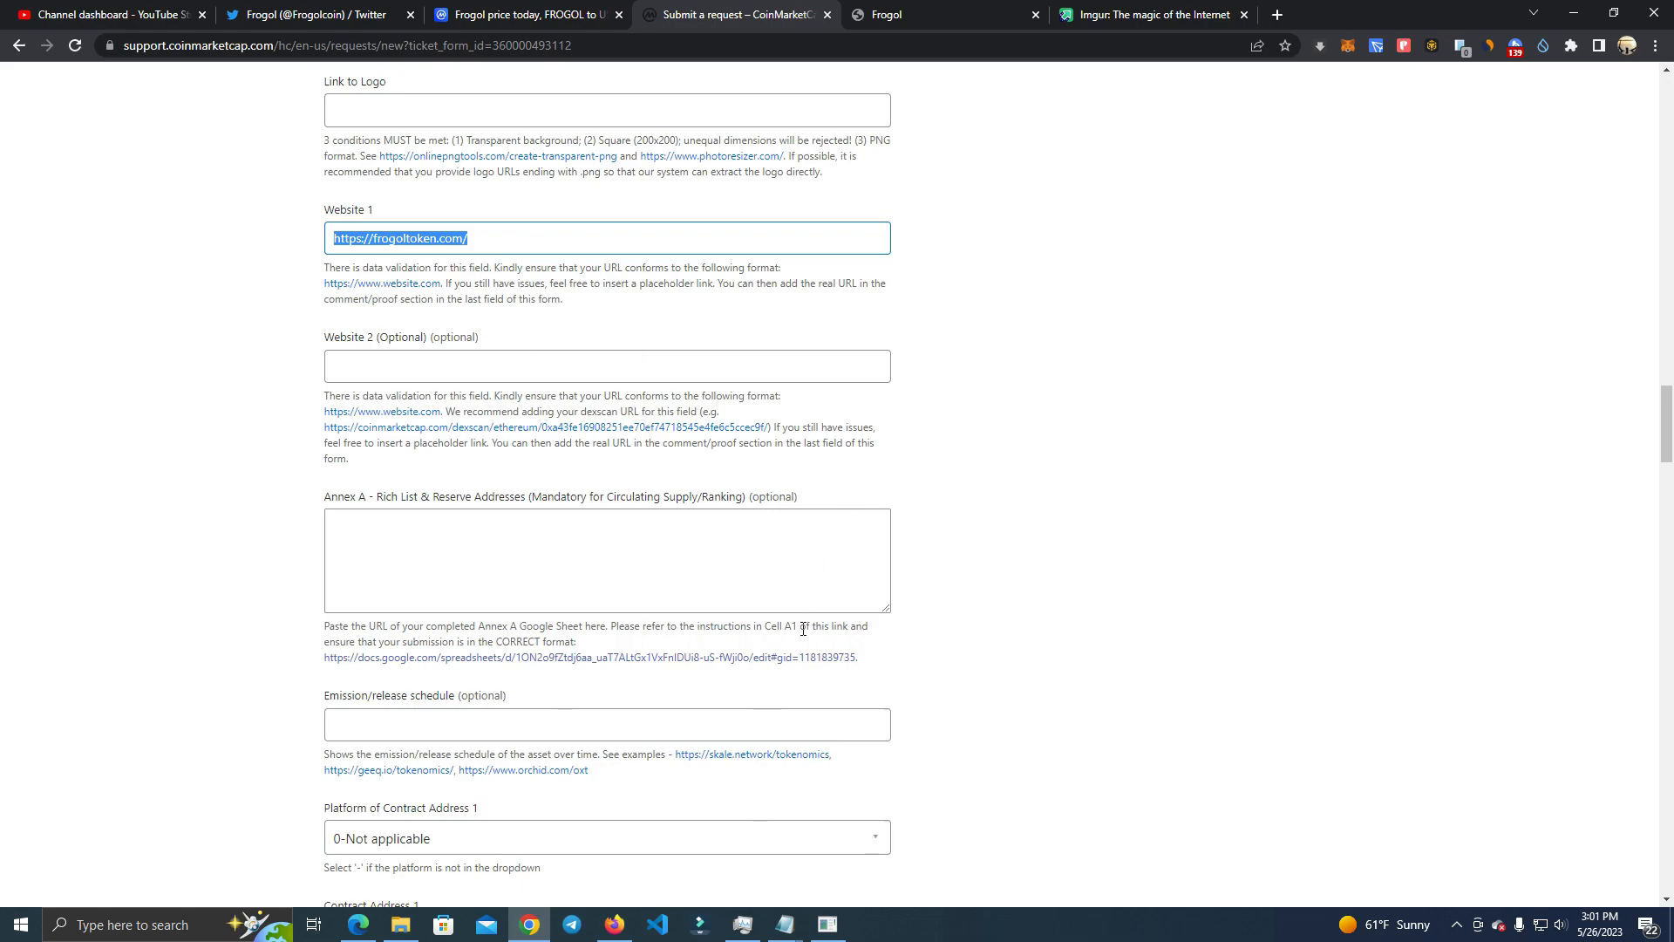
click(701, 546)
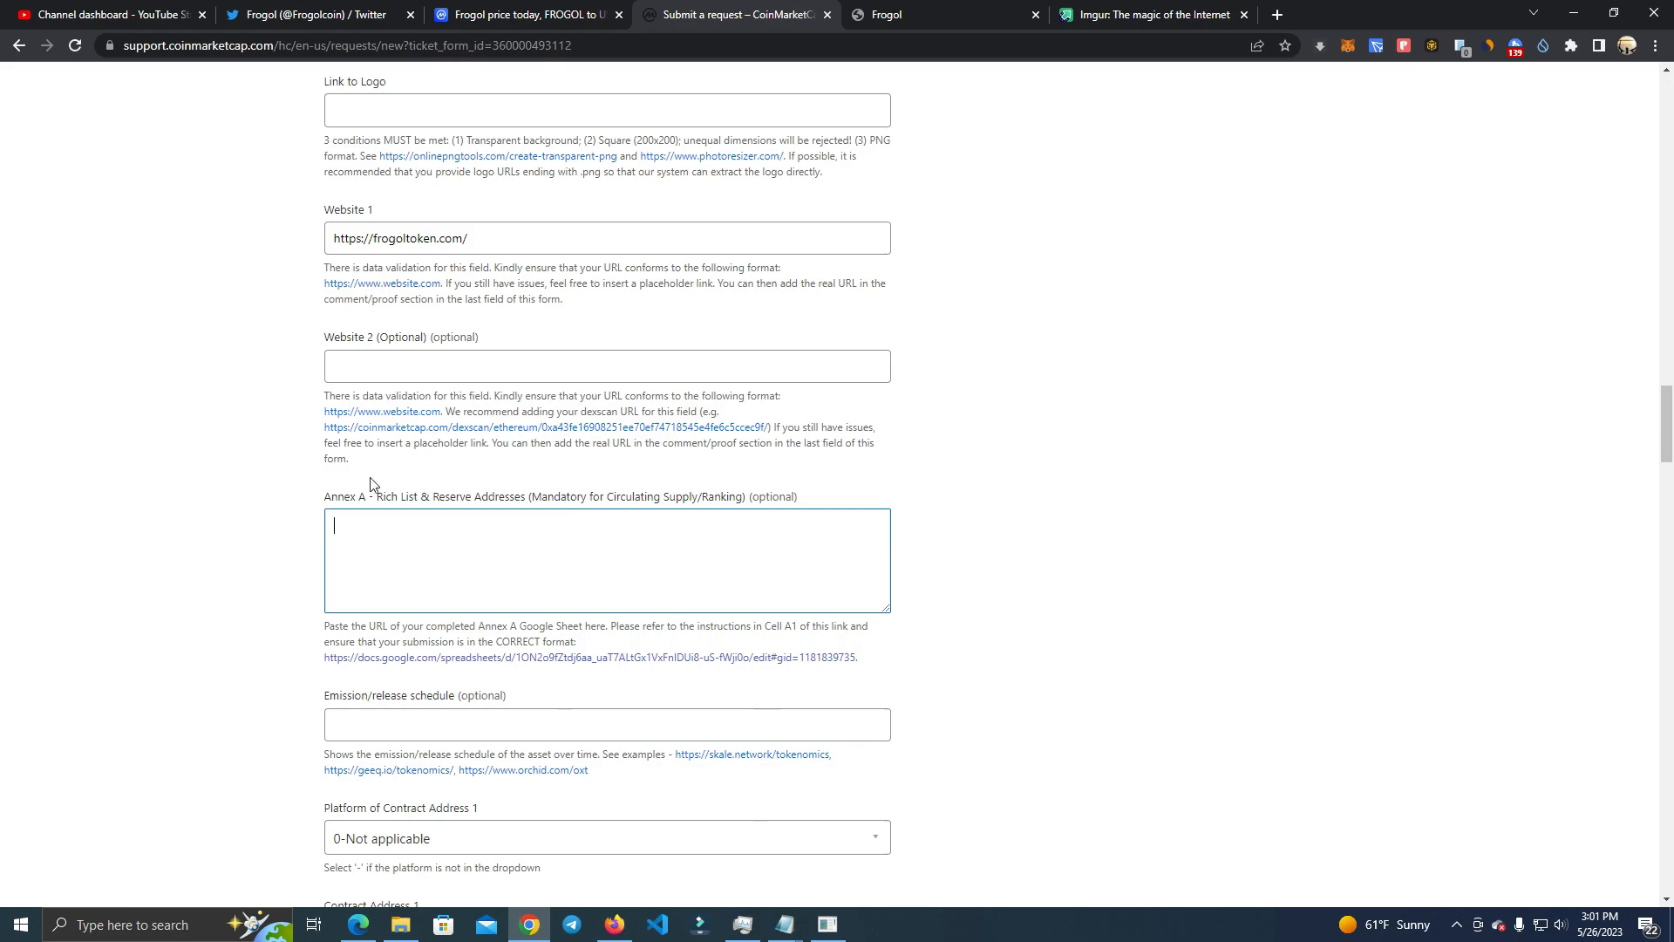
scroll(664, 517, down, 1)
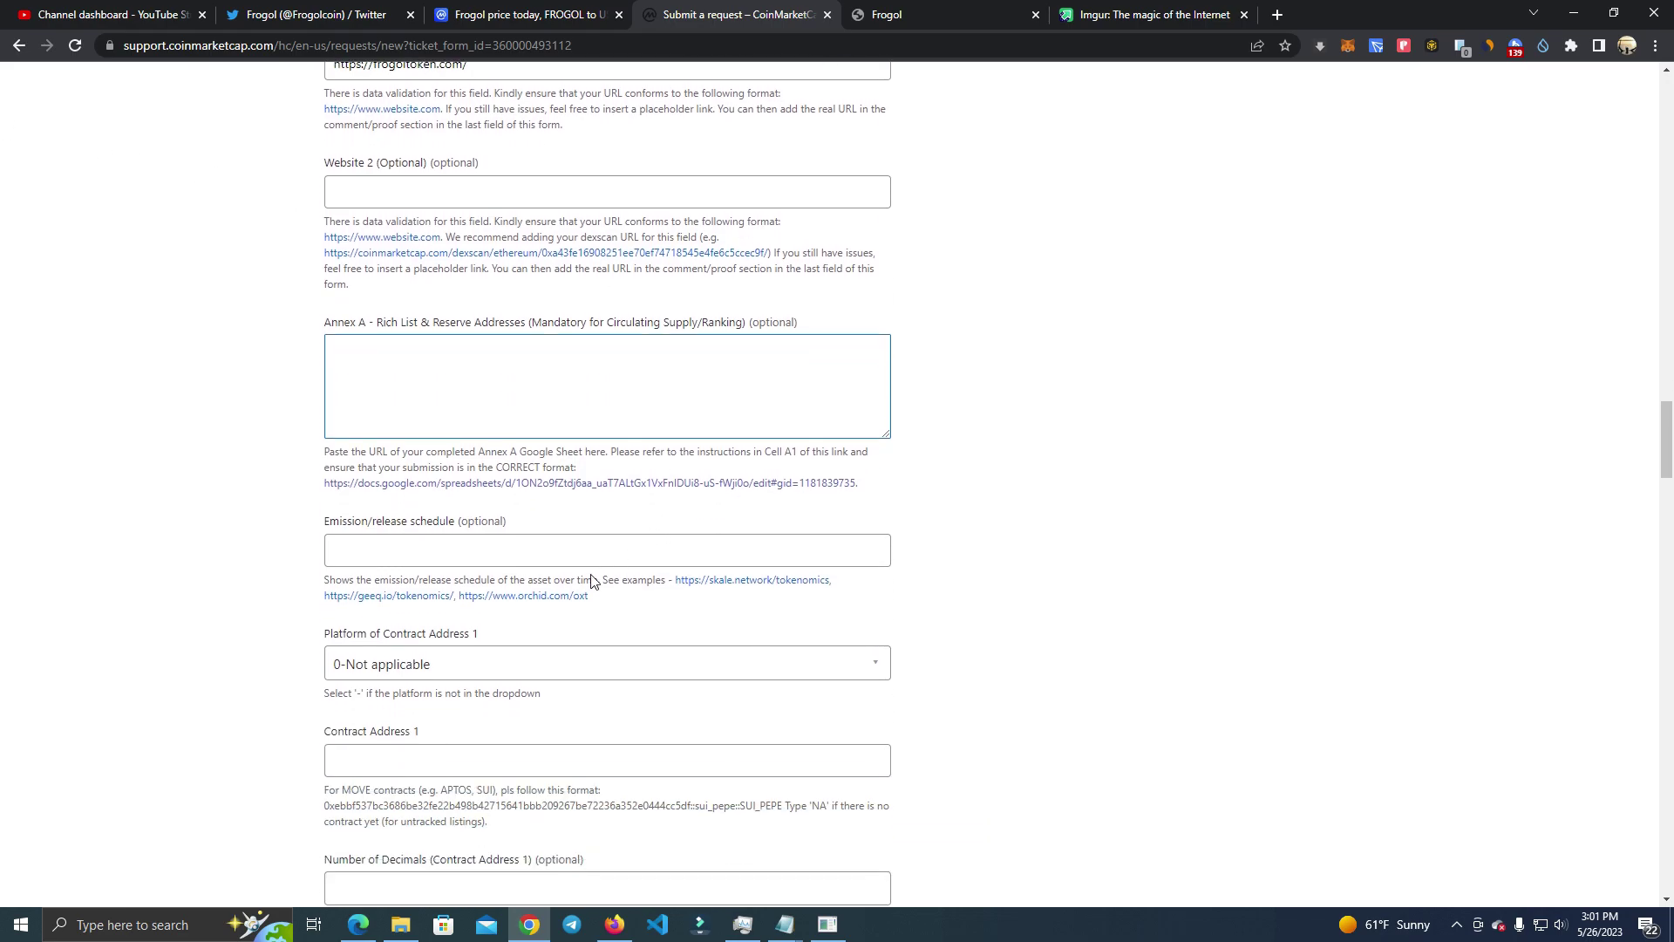
click(554, 546)
scroll(554, 546, down, 1)
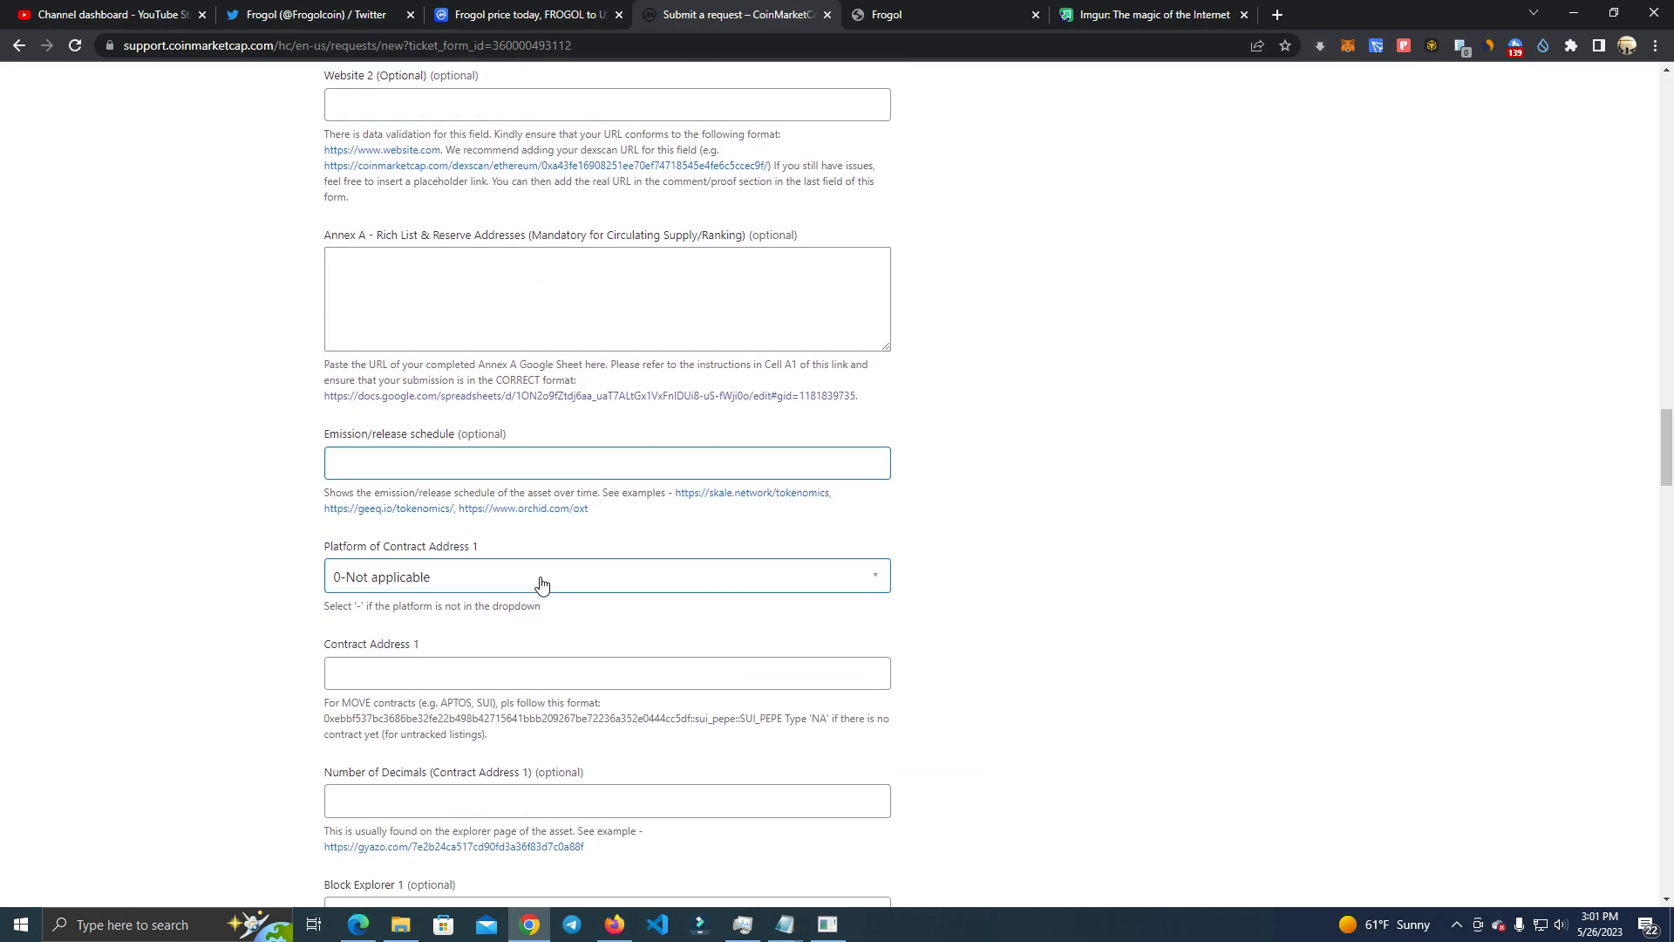
Step: Set Platform of Contract Address 1 to '-' after briefly choosing Ethereum
click(542, 577)
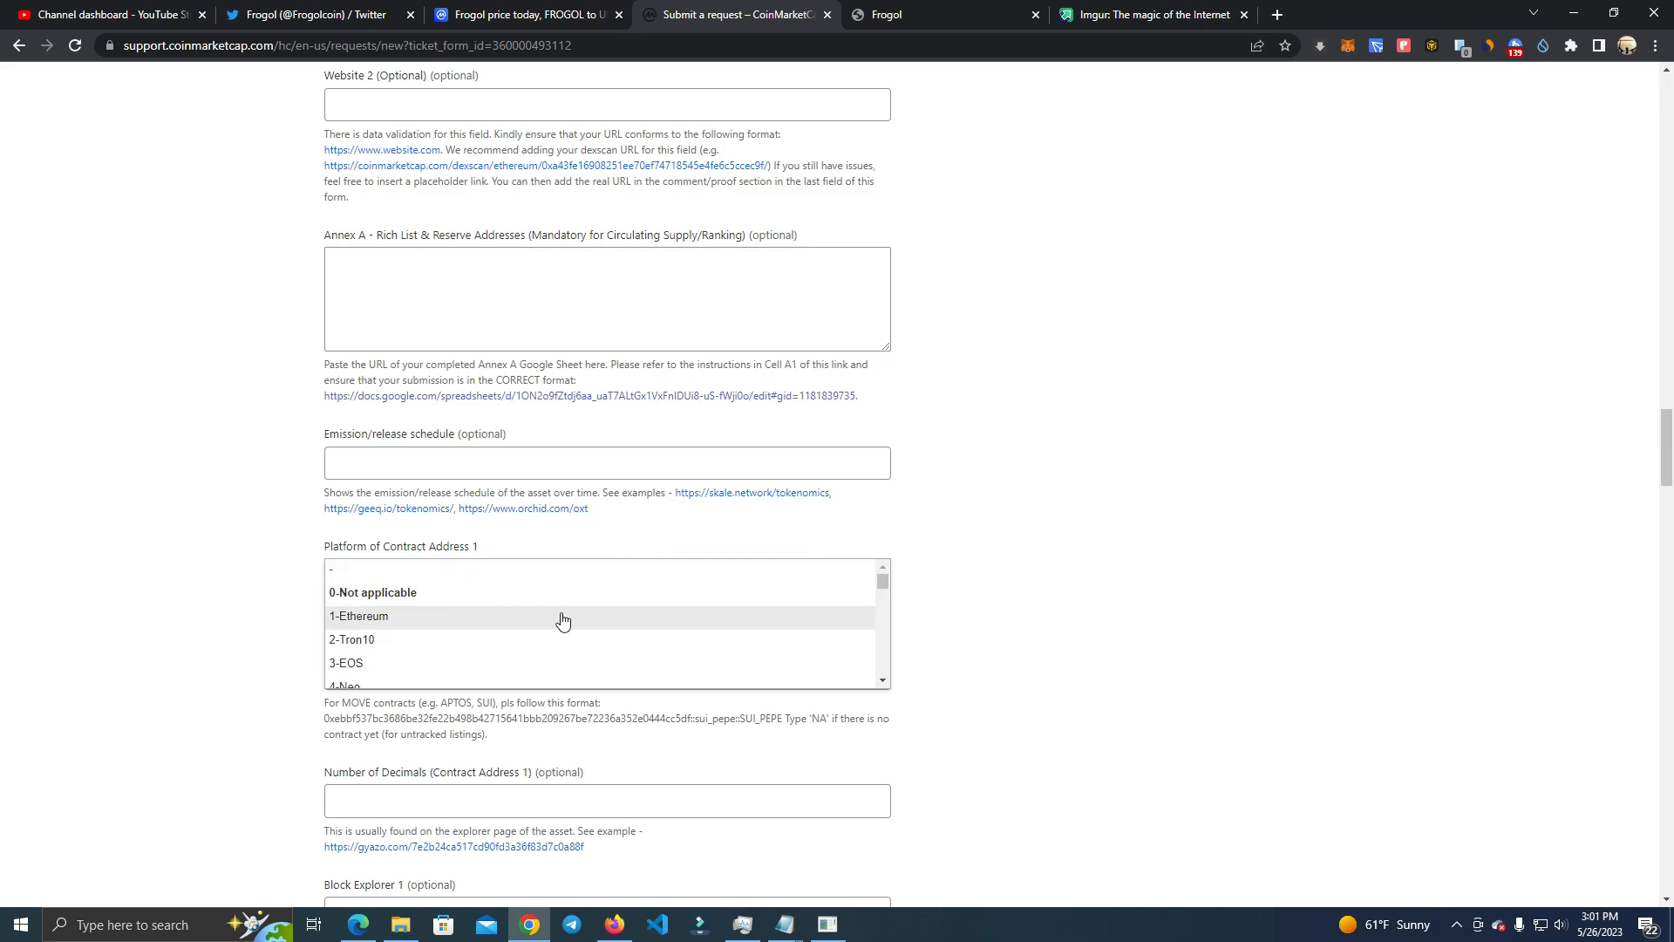
click(529, 616)
click(517, 583)
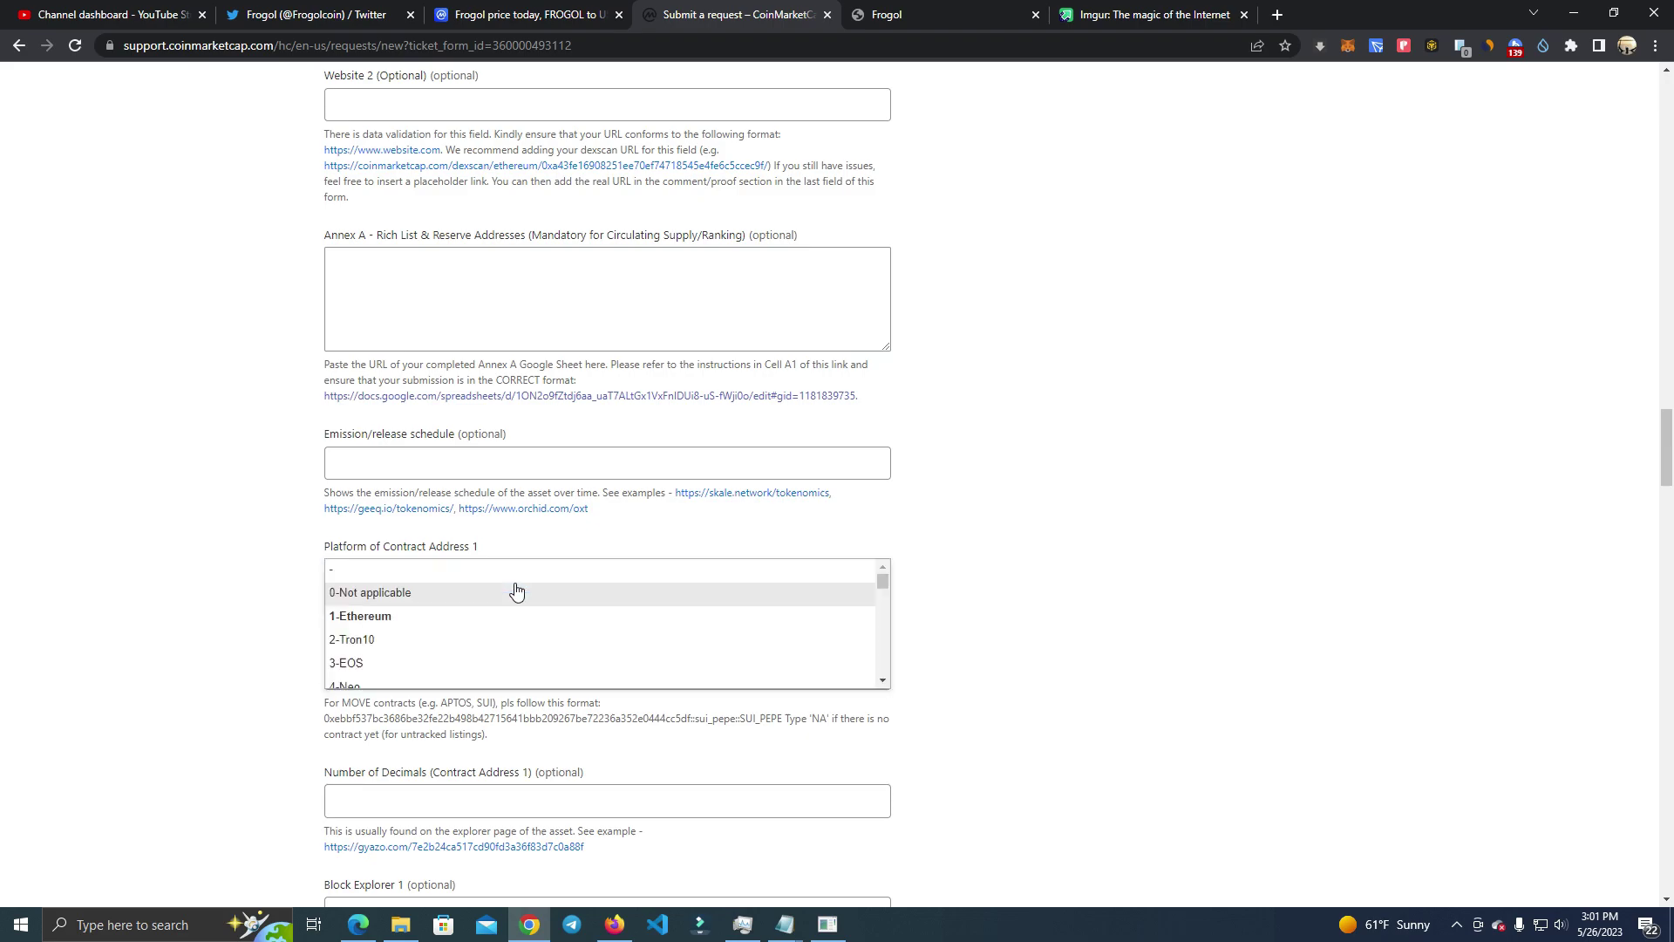
click(578, 586)
click(528, 669)
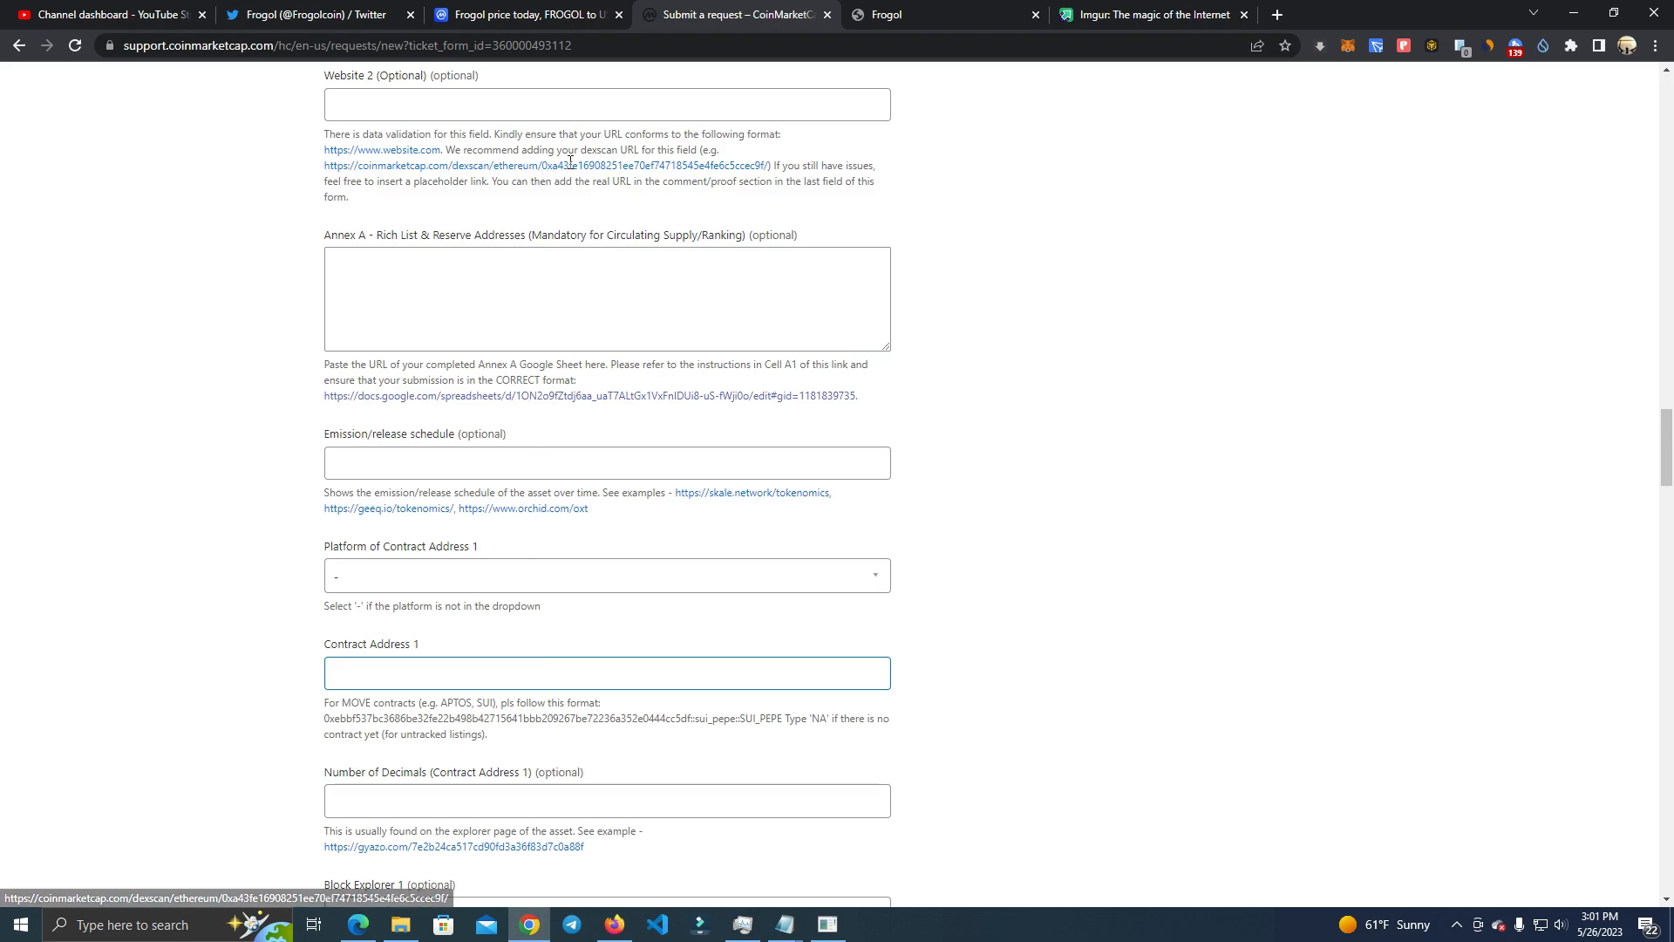
Step: Paste Frogol's Ethereum contract 0x214632b9d64a5af73aeaa8d8f1c1ec50ae957267 into Contract Address 1
click(537, 14)
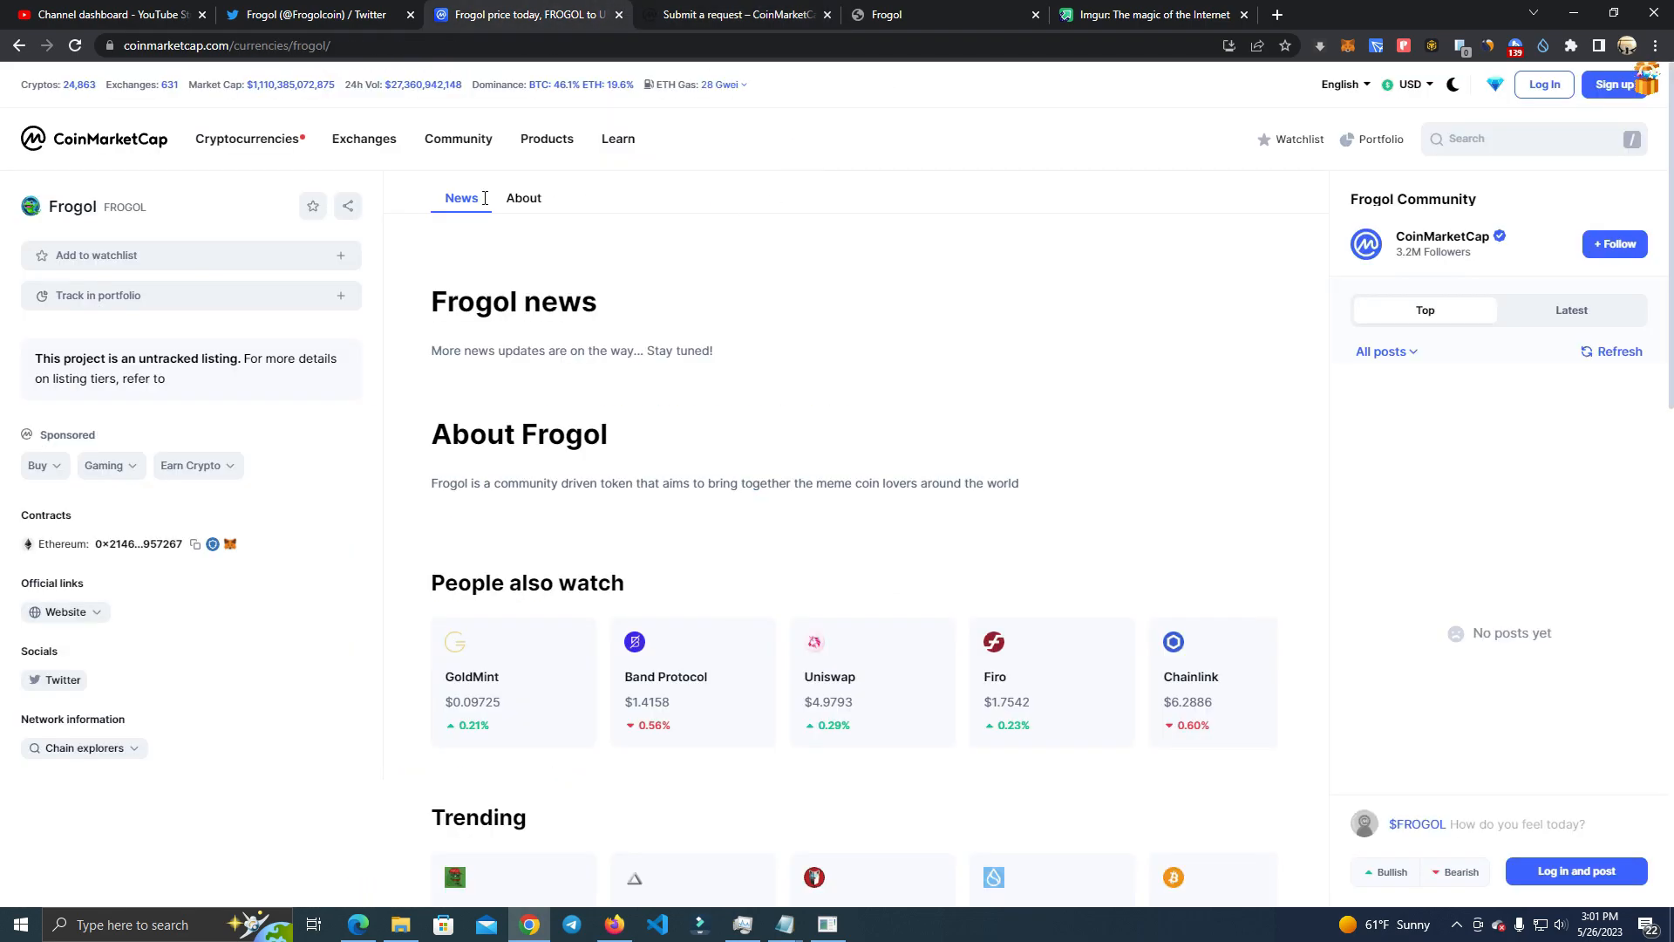
click(195, 543)
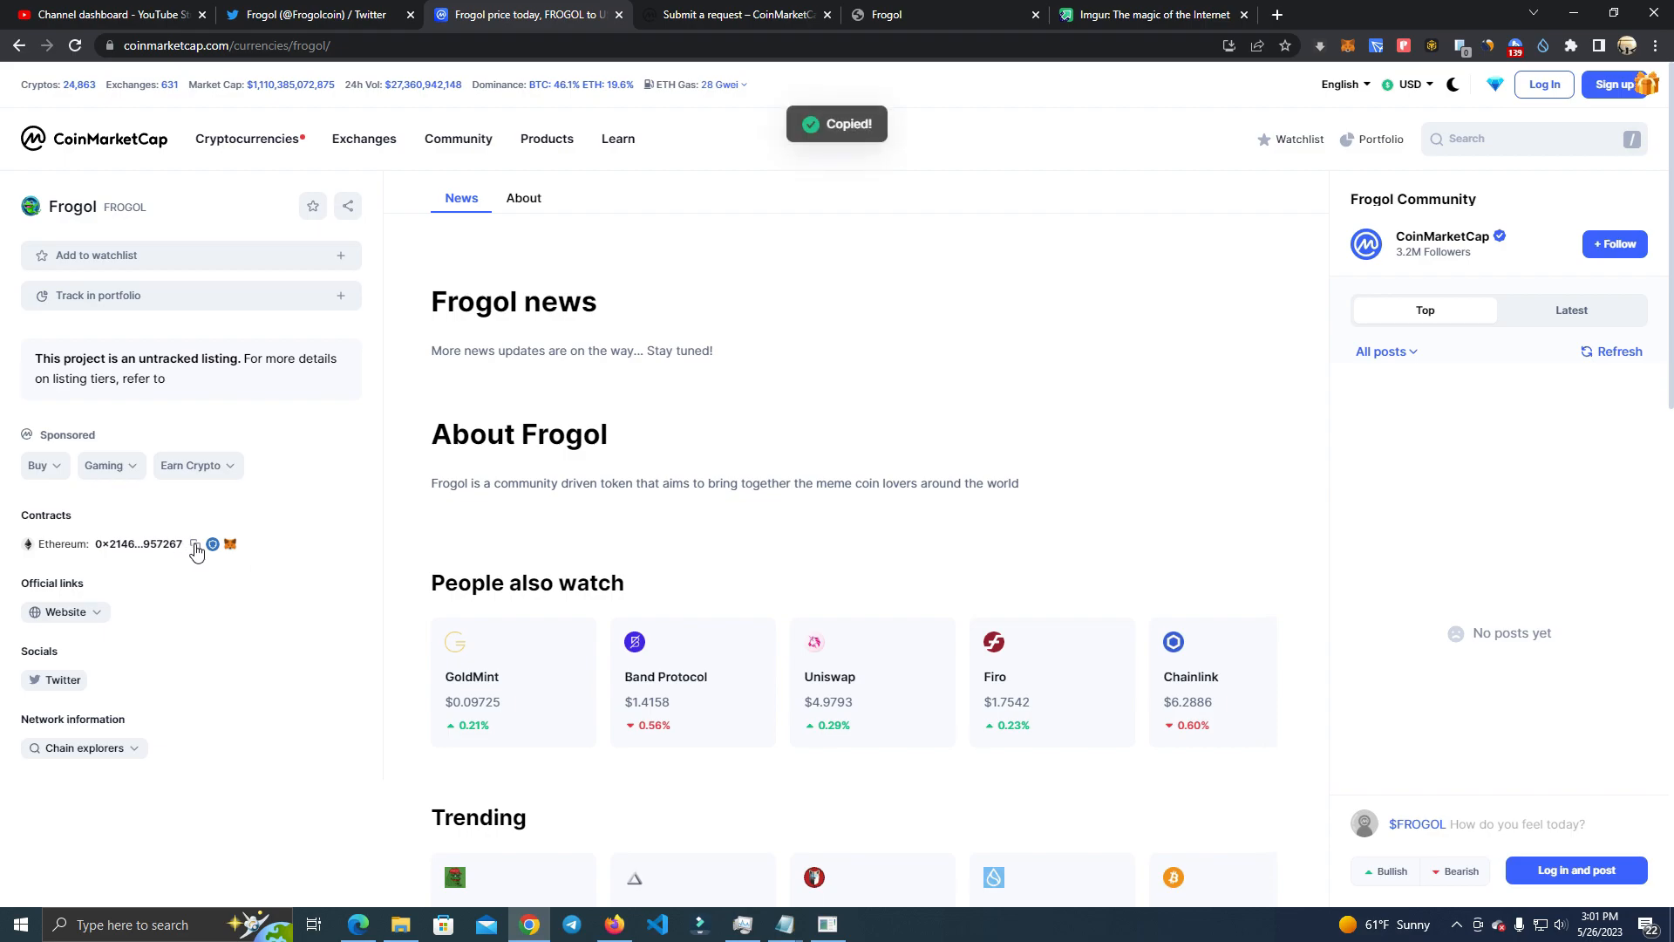
click(768, 13)
key(ctrl+v)
scroll(533, 678, down, 3)
click(535, 445)
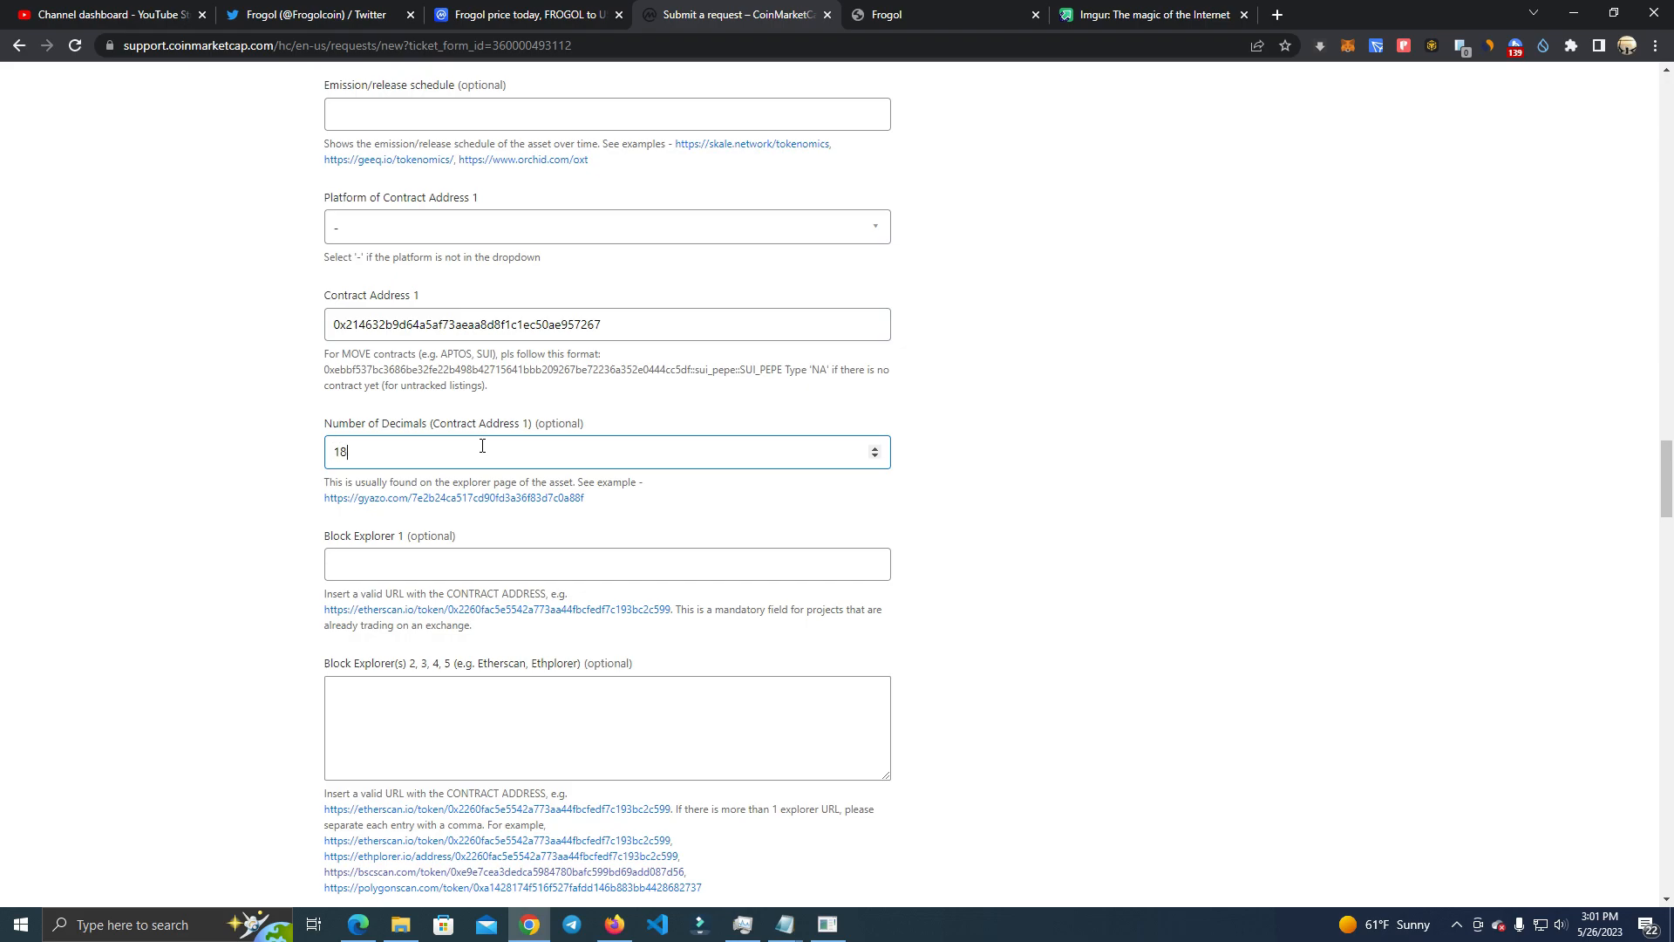
Step: Set decimals to 18 and open Frogol's token page on Etherscan from the coin page
click(549, 561)
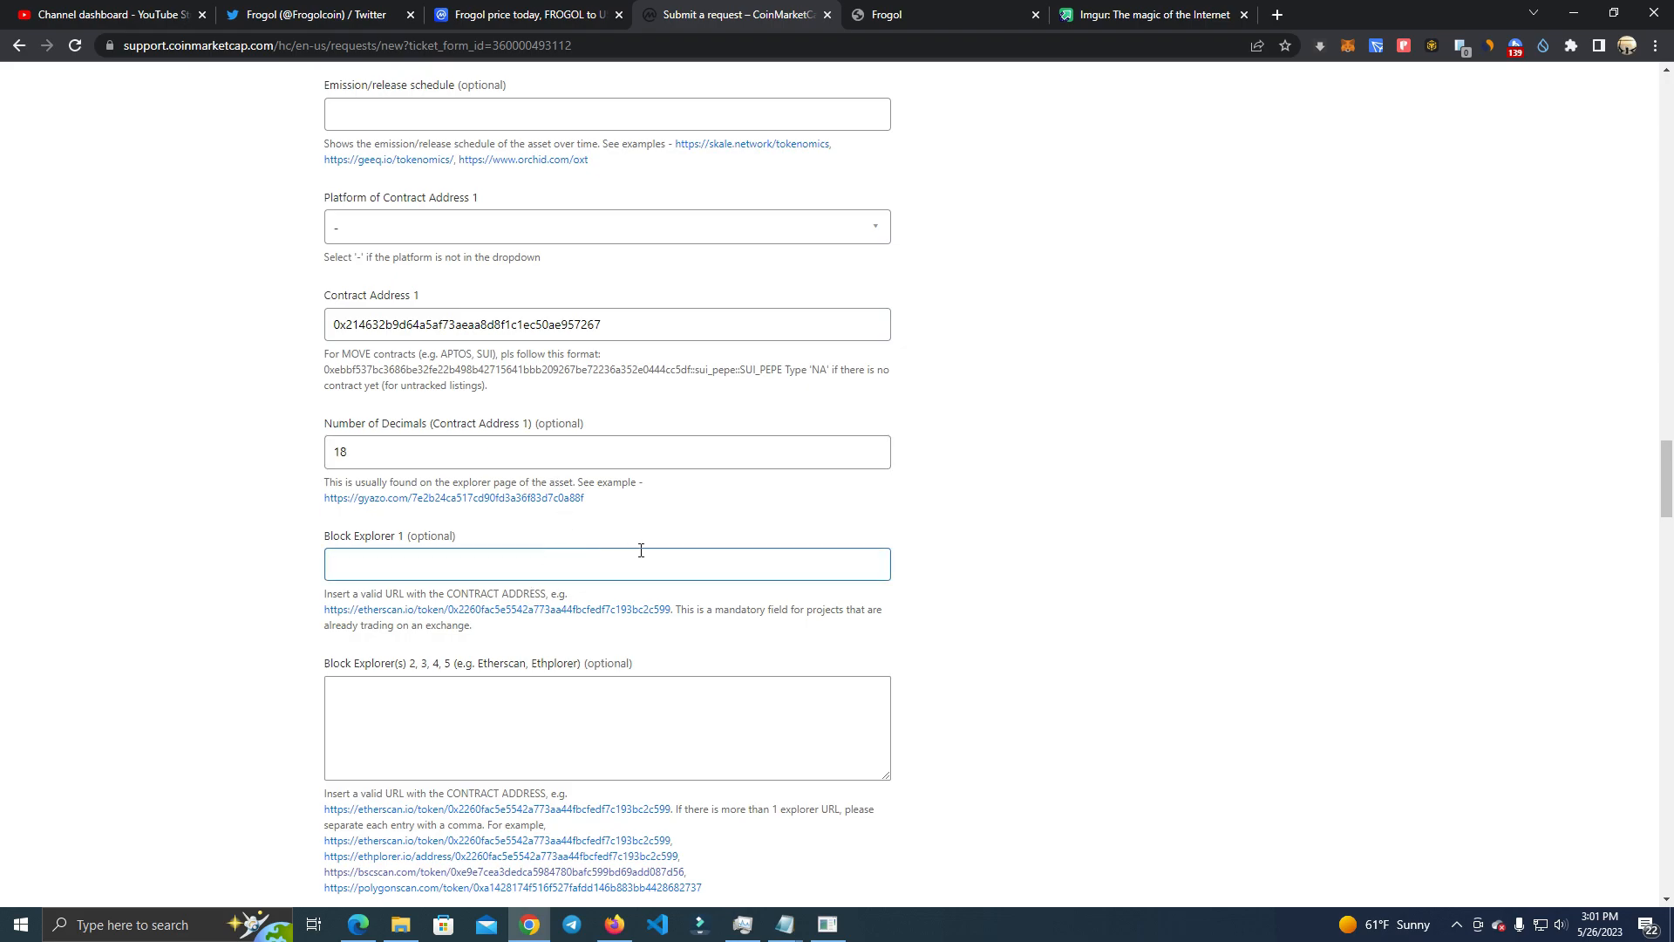
click(503, 14)
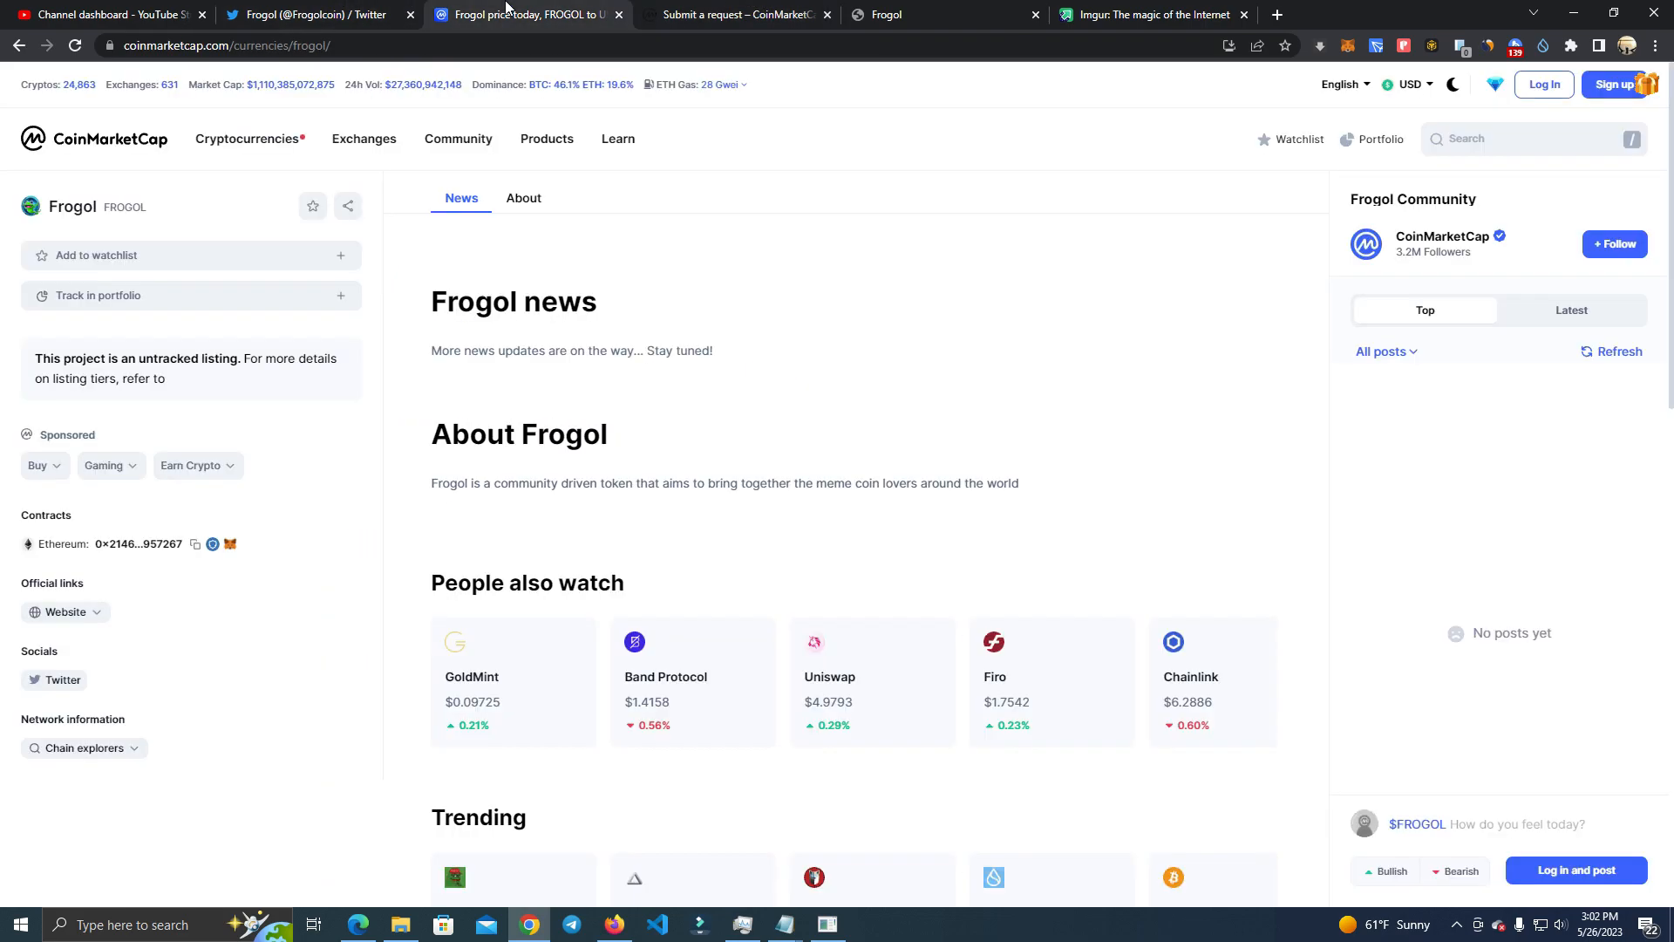
click(138, 544)
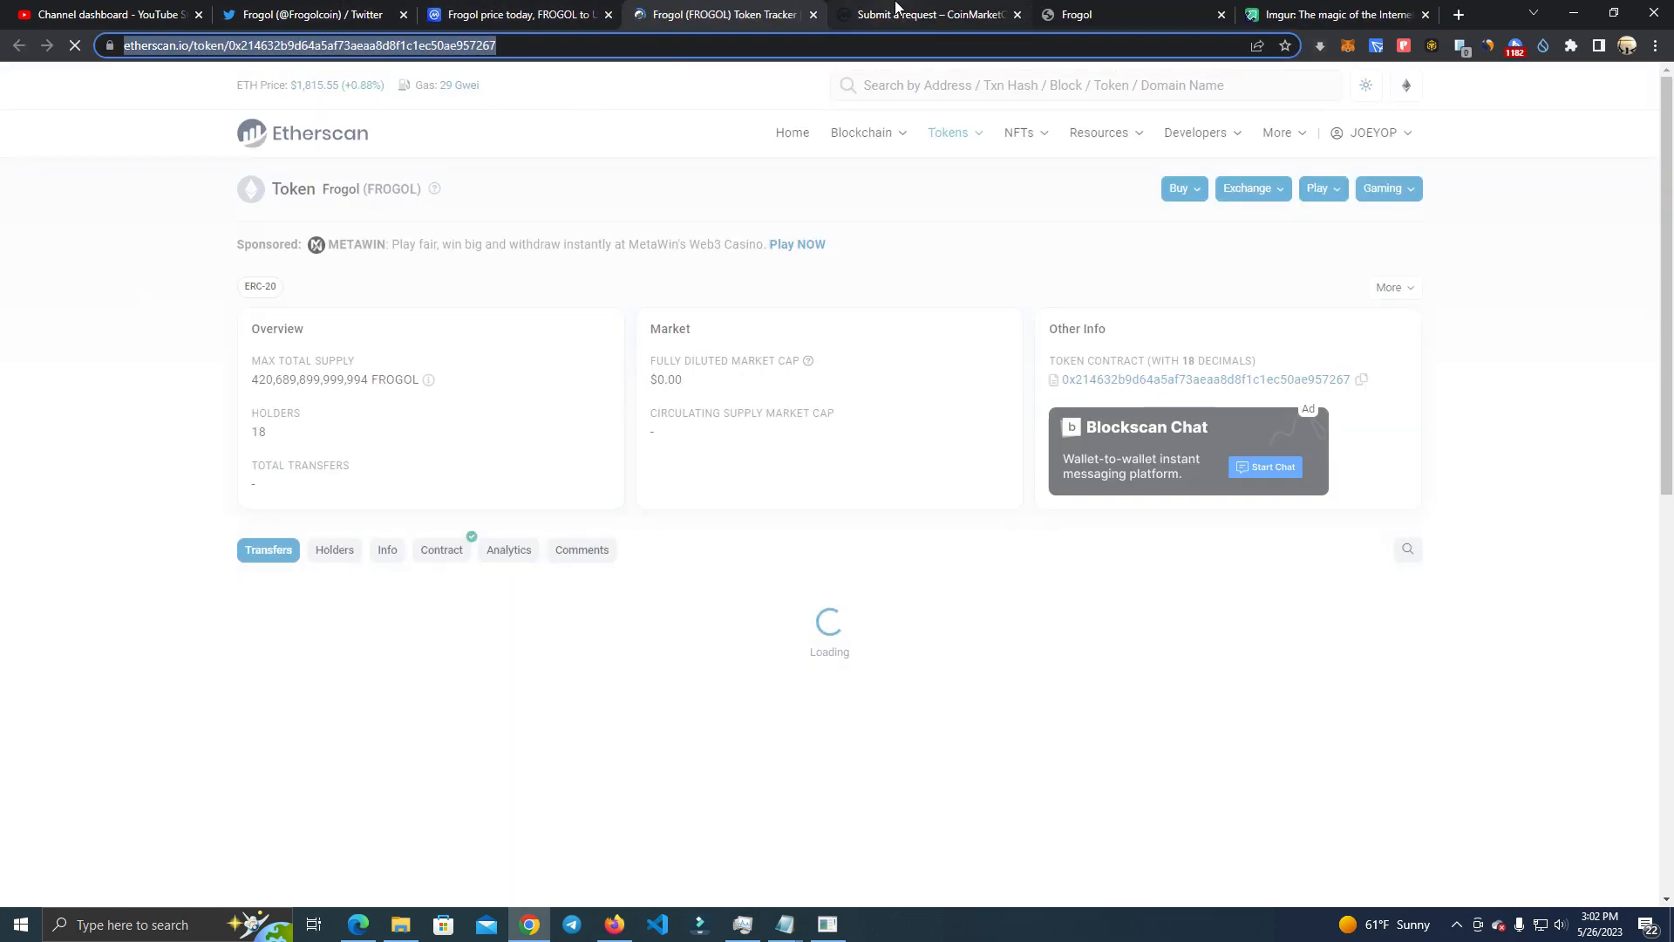
click(897, 10)
Step: Paste the Etherscan token URL into Block Explorer 1 and the Block Explorer(s) 2-5 box
click(621, 706)
click(577, 559)
key(ctrl+v)
click(568, 753)
key(ctrl+v)
scroll(561, 519, down, 3)
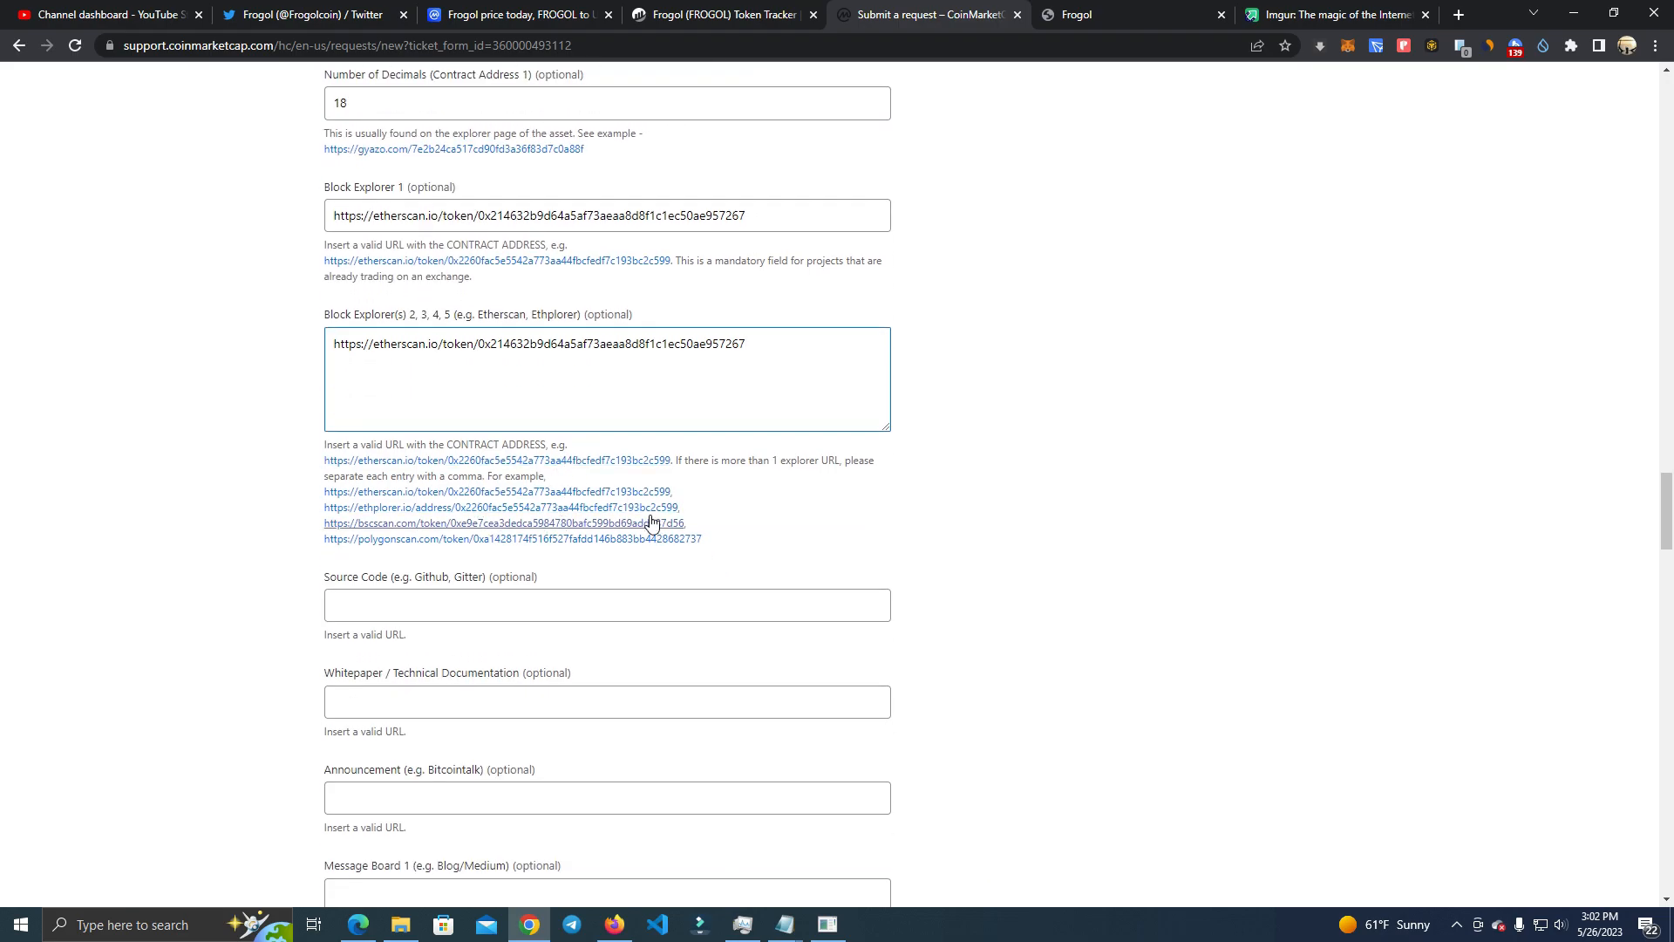
click(548, 611)
scroll(523, 576, down, 2)
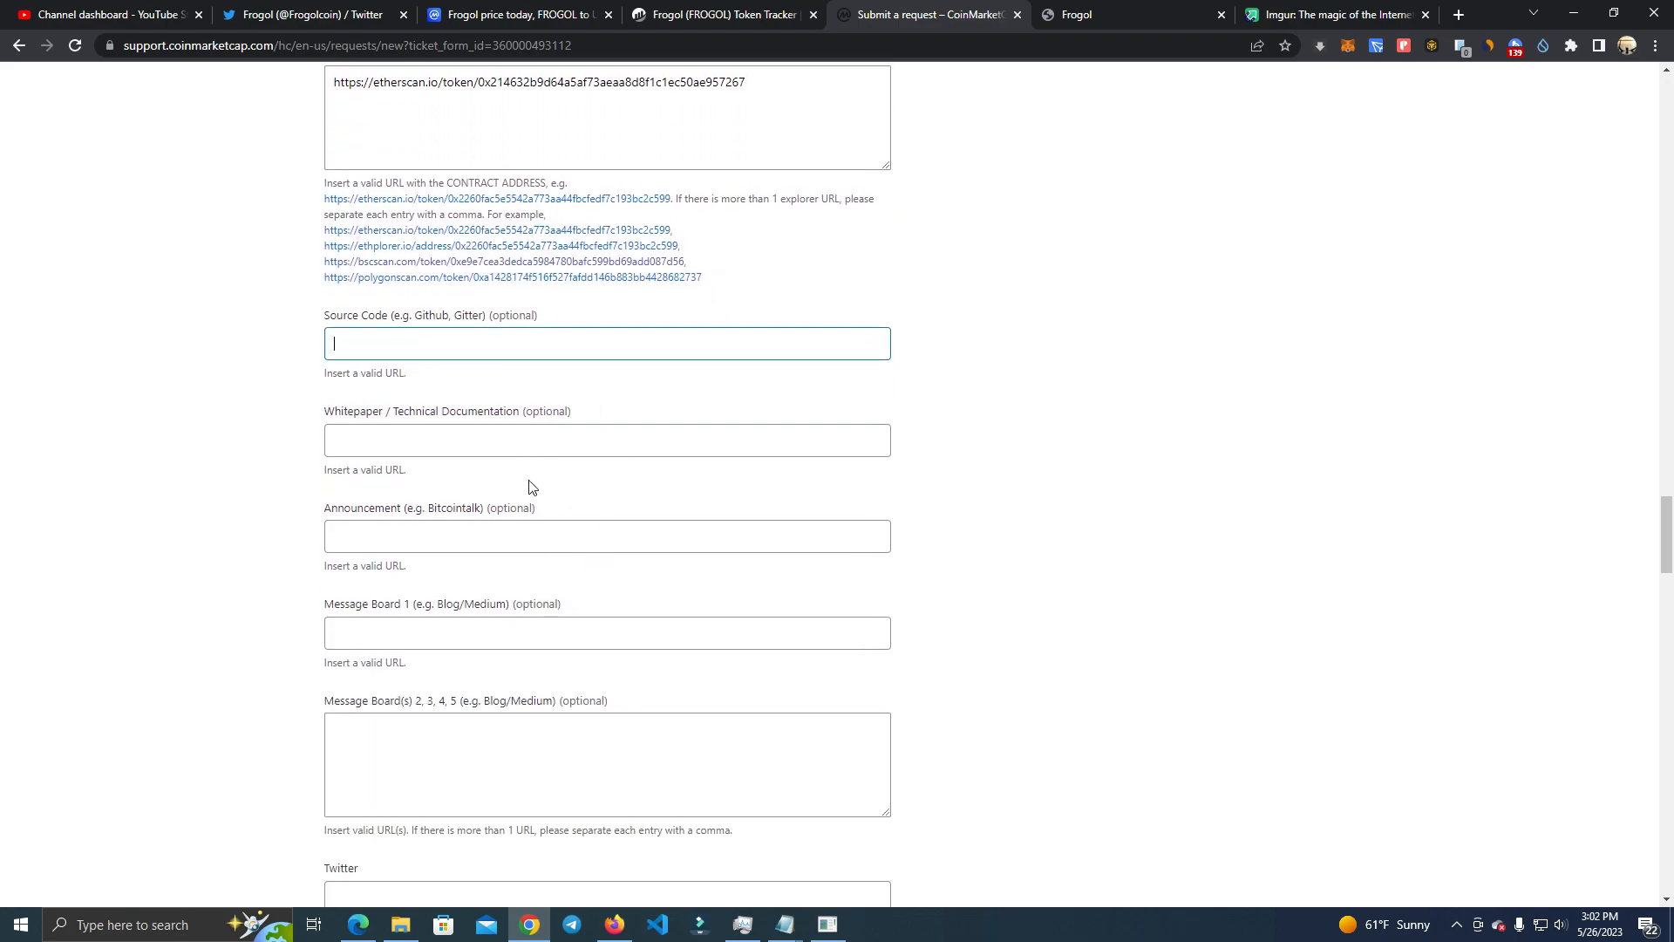
scroll(529, 488, down, 2)
scroll(577, 484, down, 1)
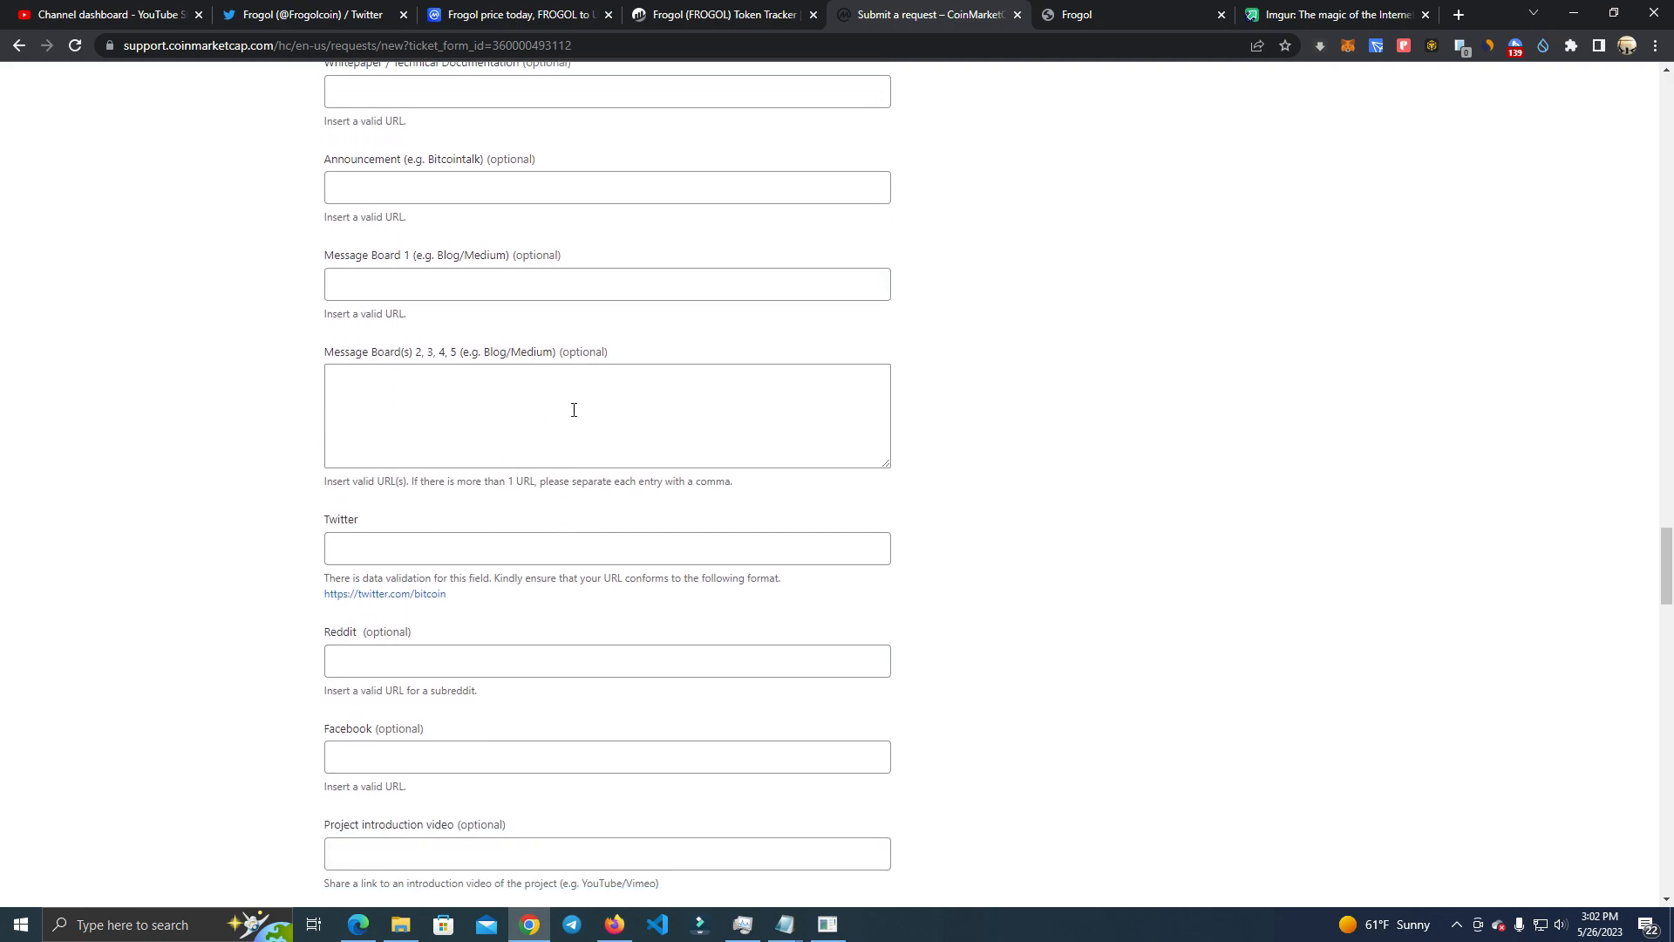
click(337, 547)
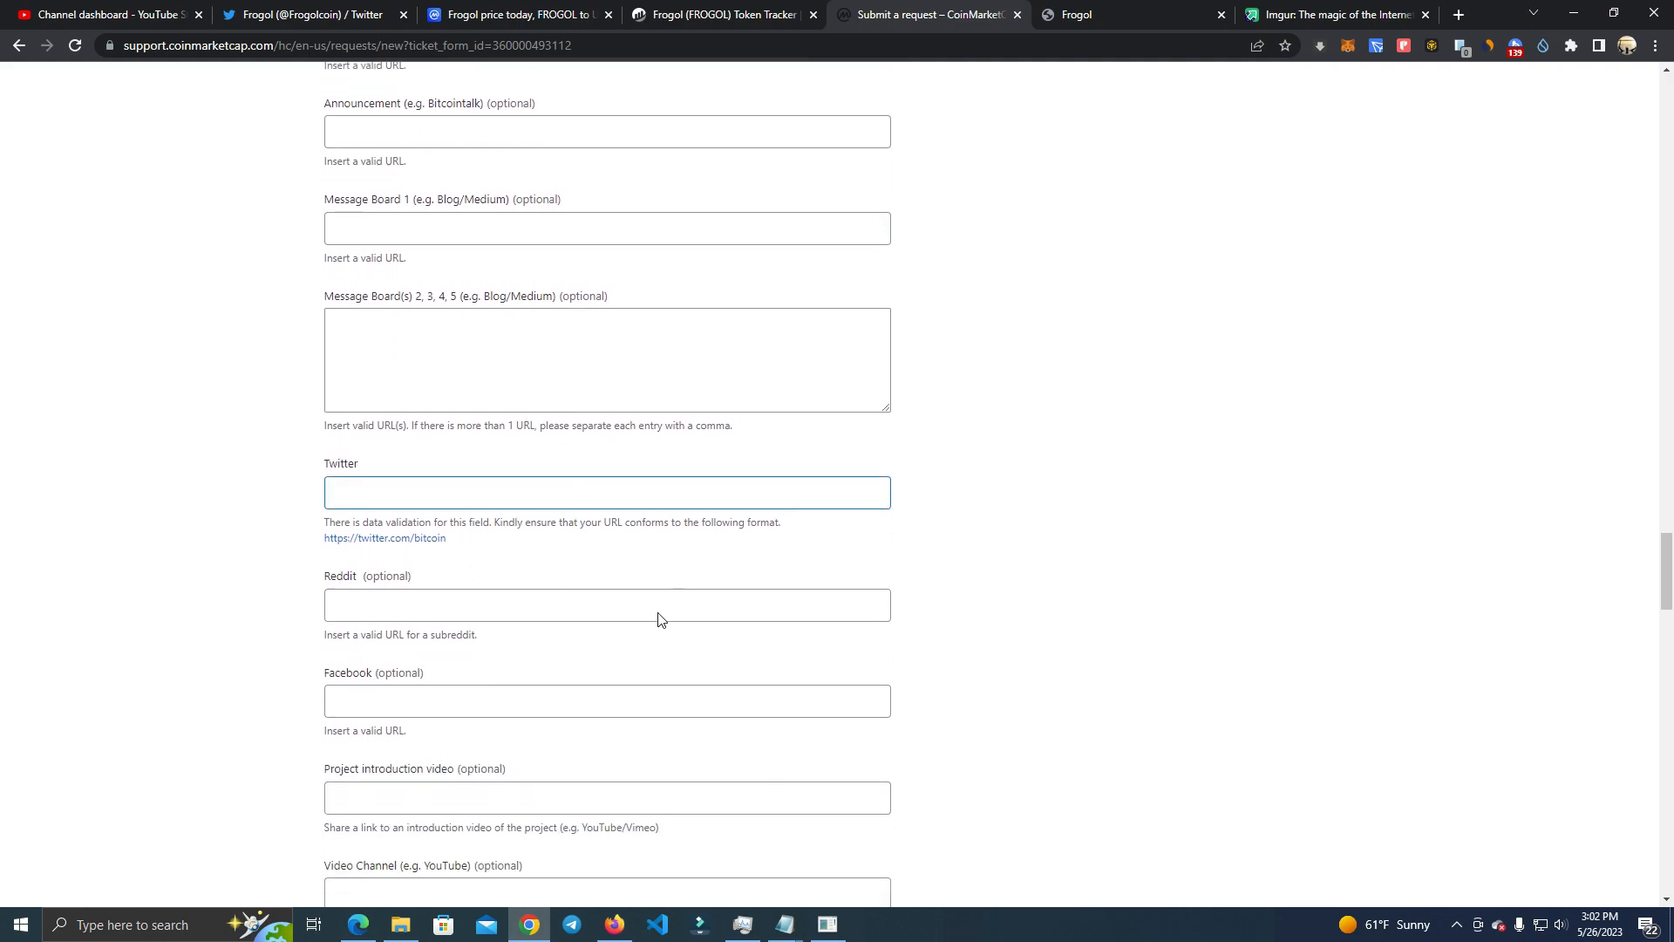
scroll(655, 622, down, 2)
click(507, 473)
scroll(576, 628, down, 1)
scroll(576, 628, down, 2)
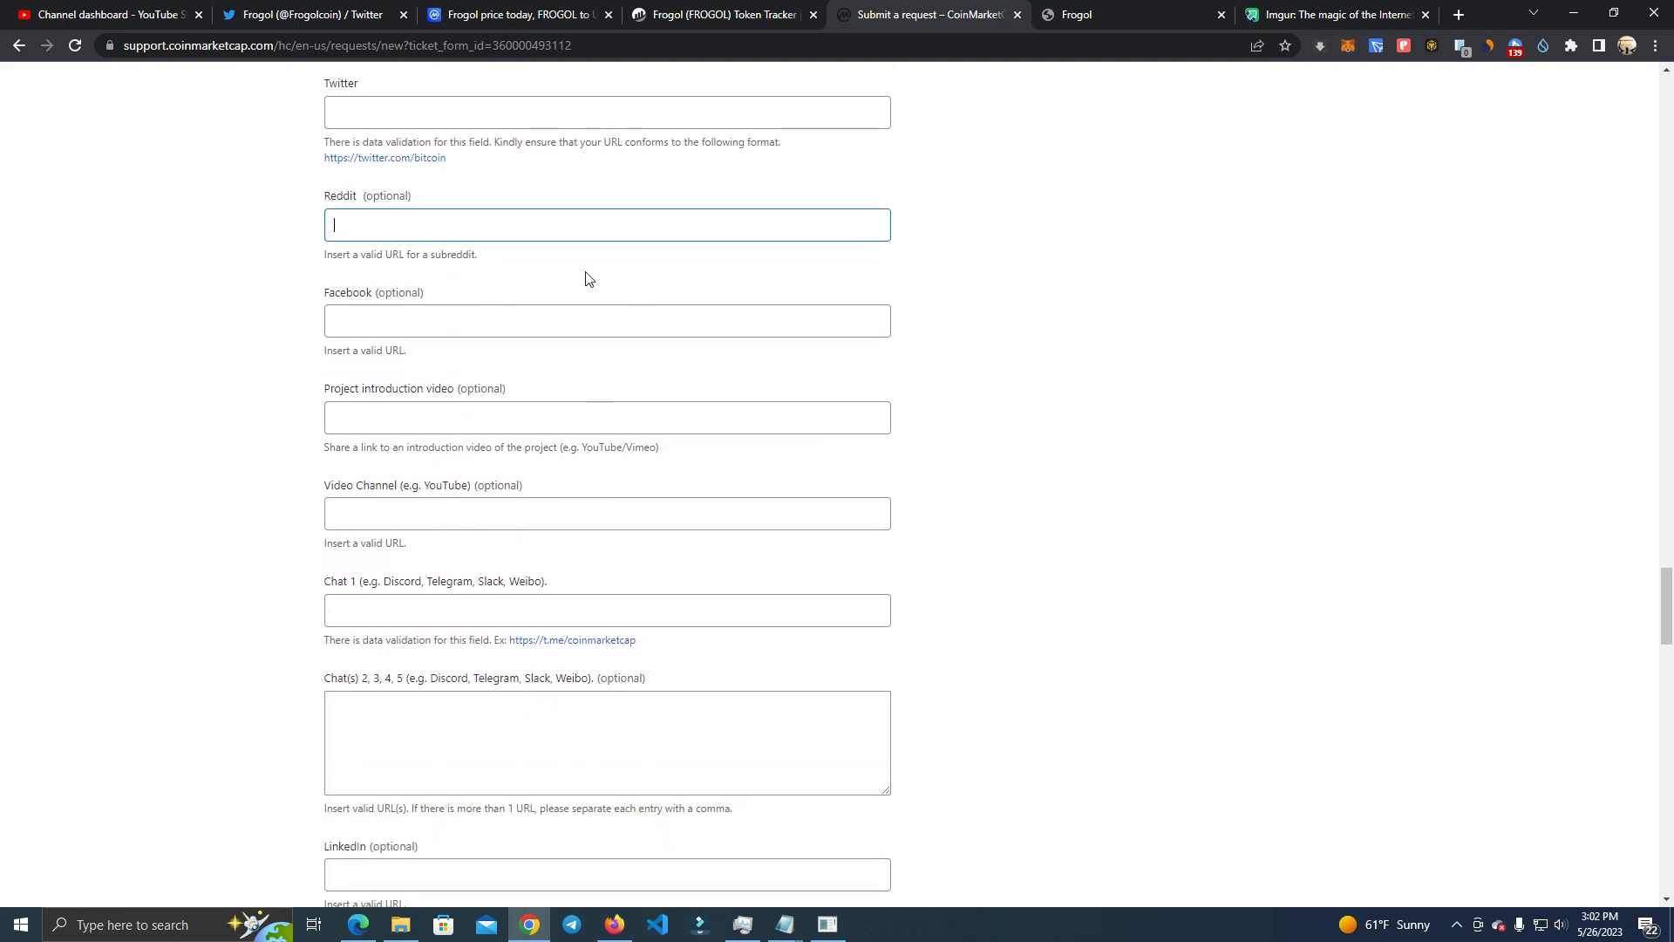
scroll(615, 366, down, 2)
scroll(535, 705, down, 2)
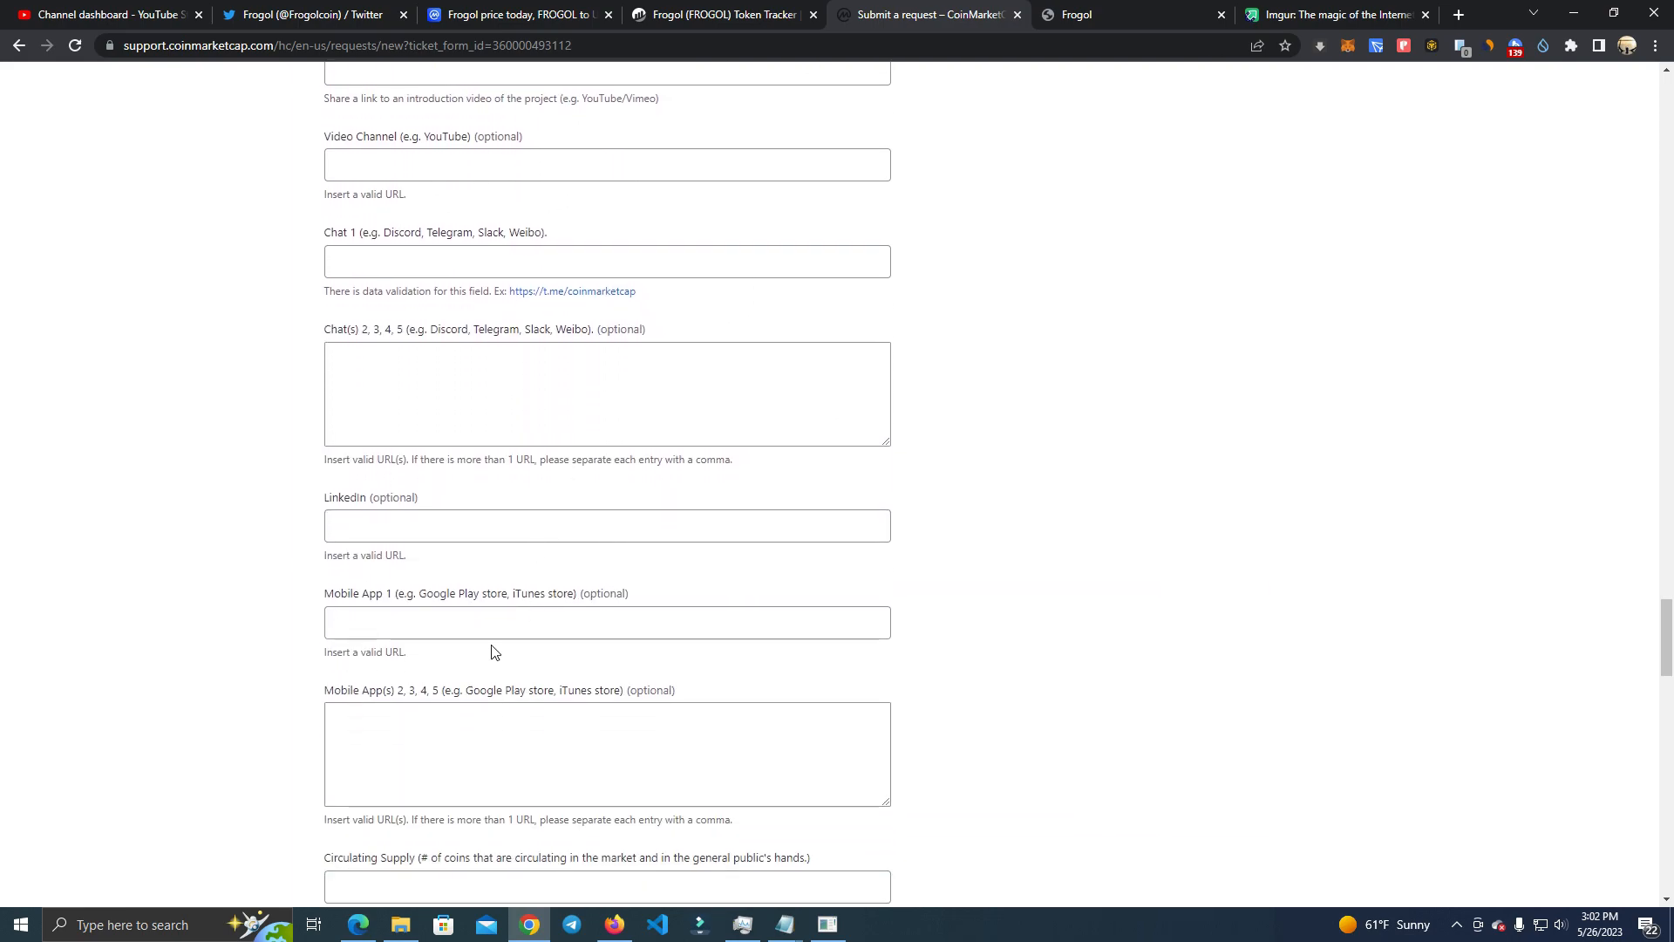
scroll(551, 654, down, 2)
click(644, 623)
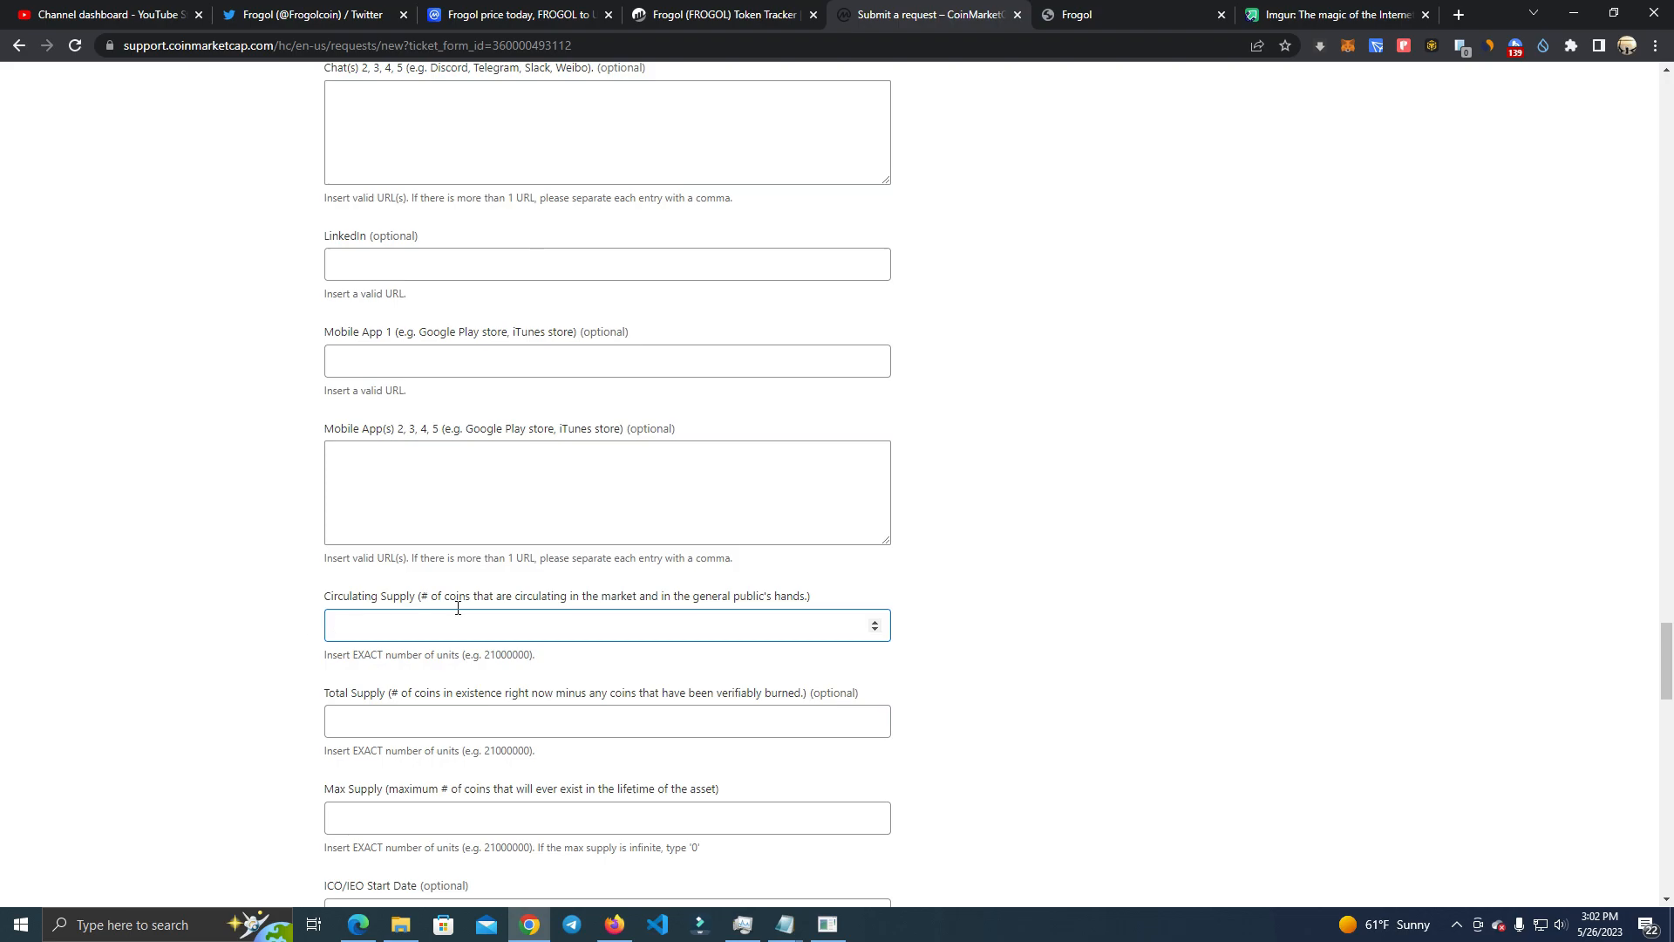
scroll(576, 626, down, 1)
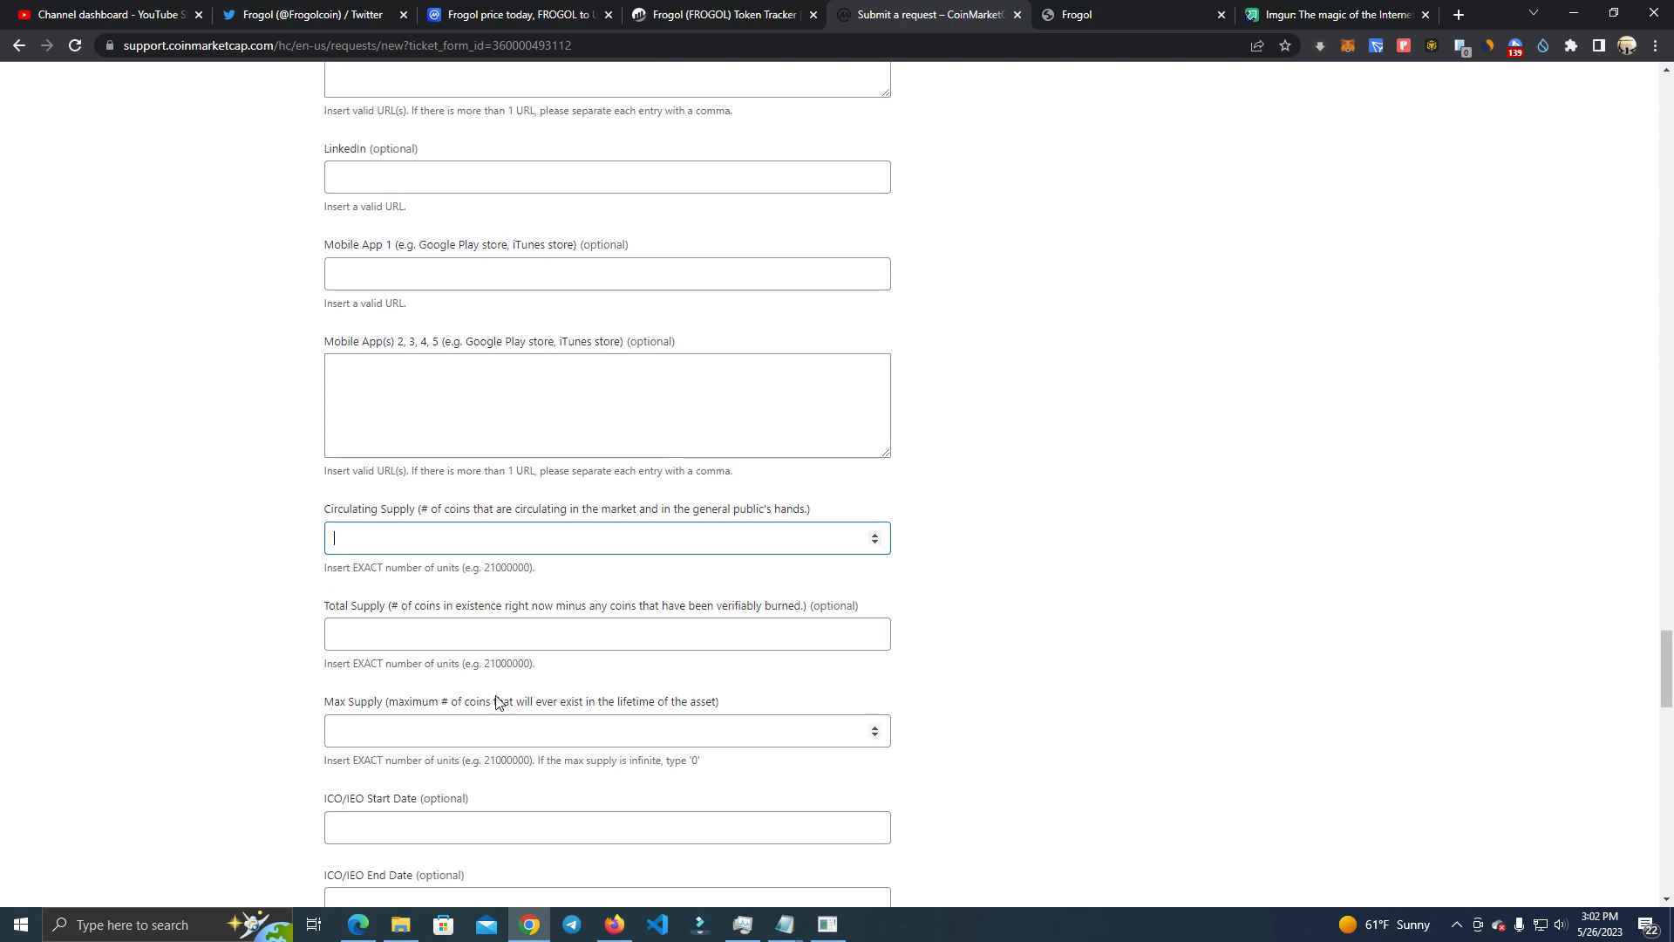
click(512, 637)
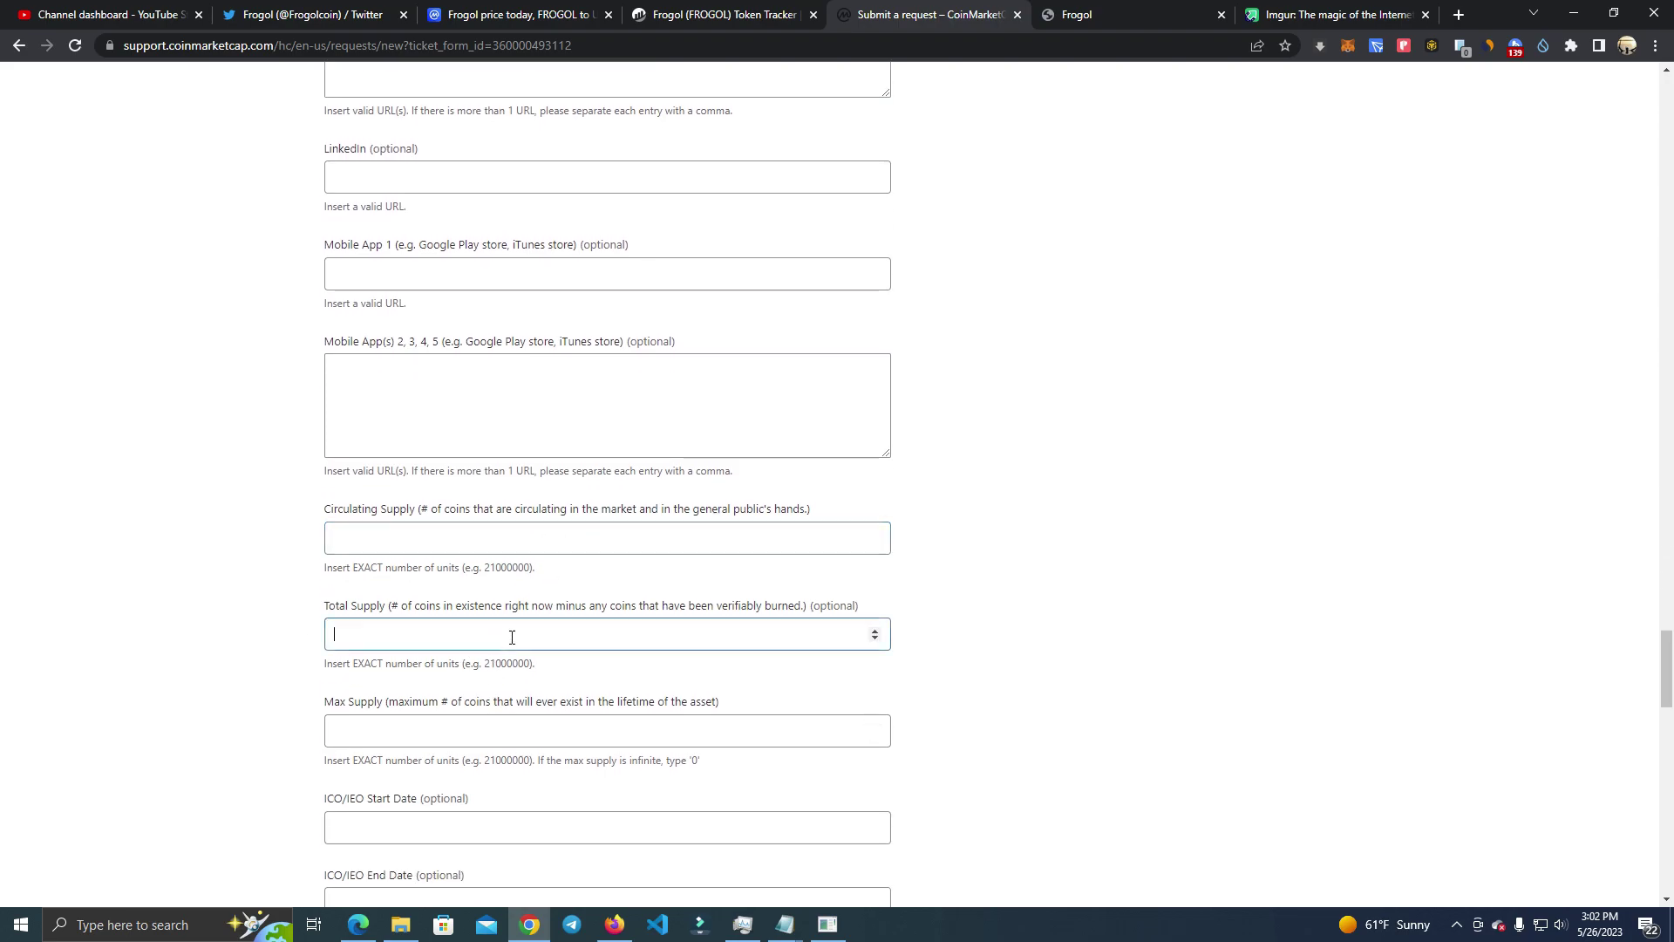
click(469, 733)
scroll(550, 655, down, 1)
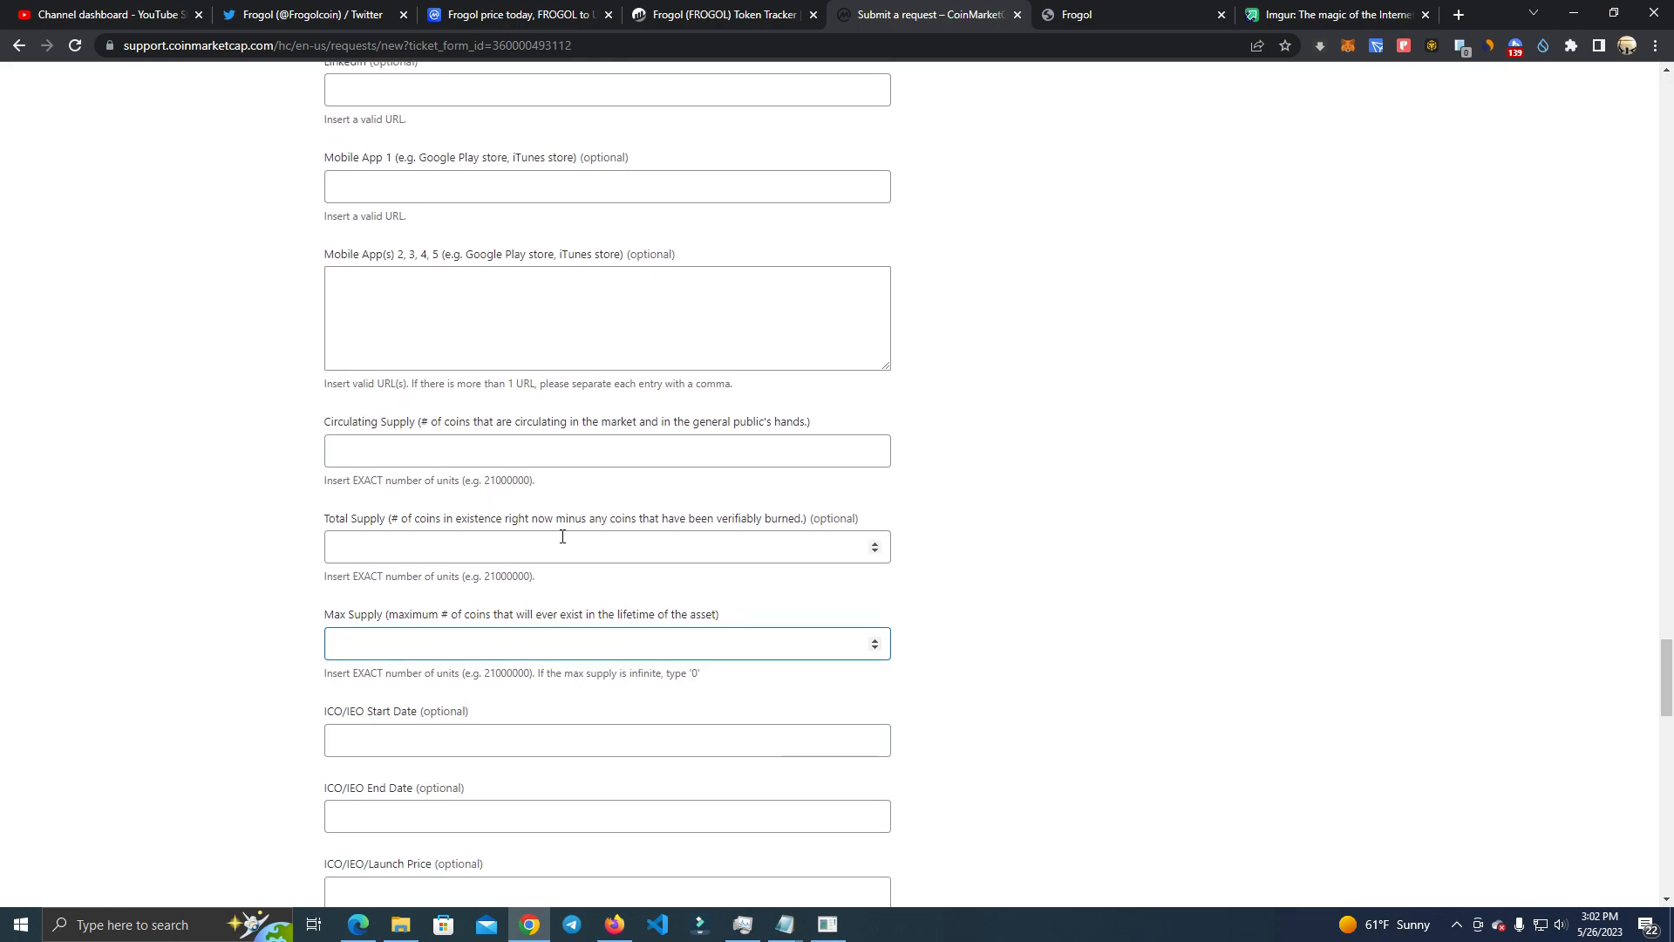
double_click(631, 483)
click(630, 452)
scroll(622, 655, down, 1)
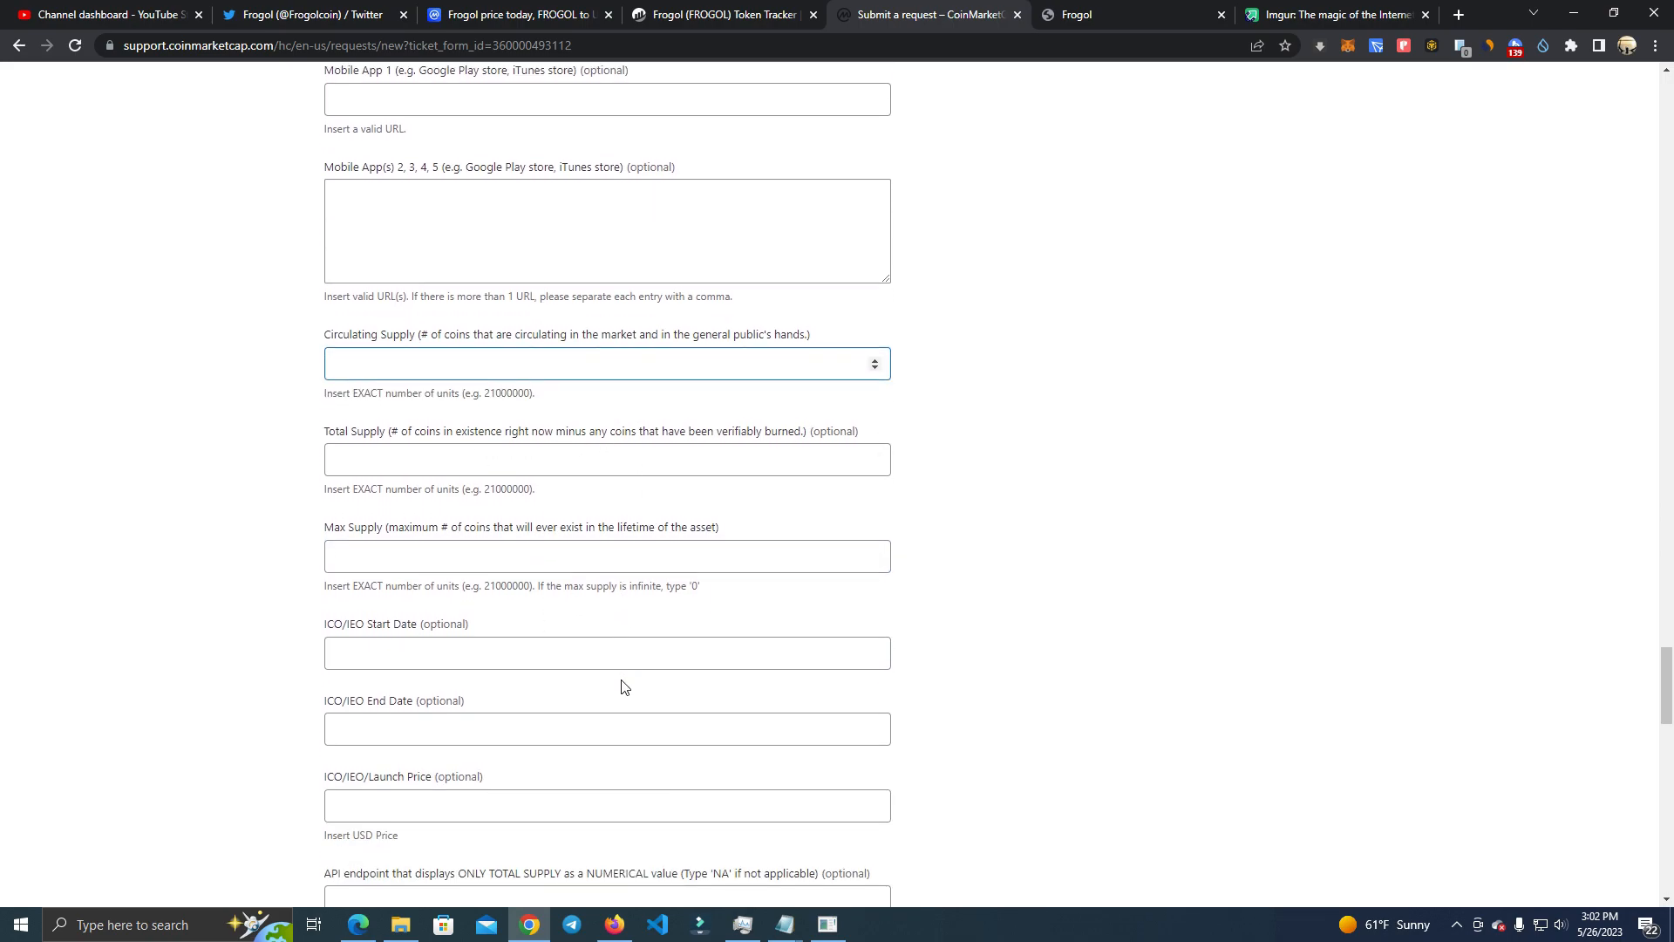
scroll(516, 707, down, 2)
scroll(510, 550, down, 1)
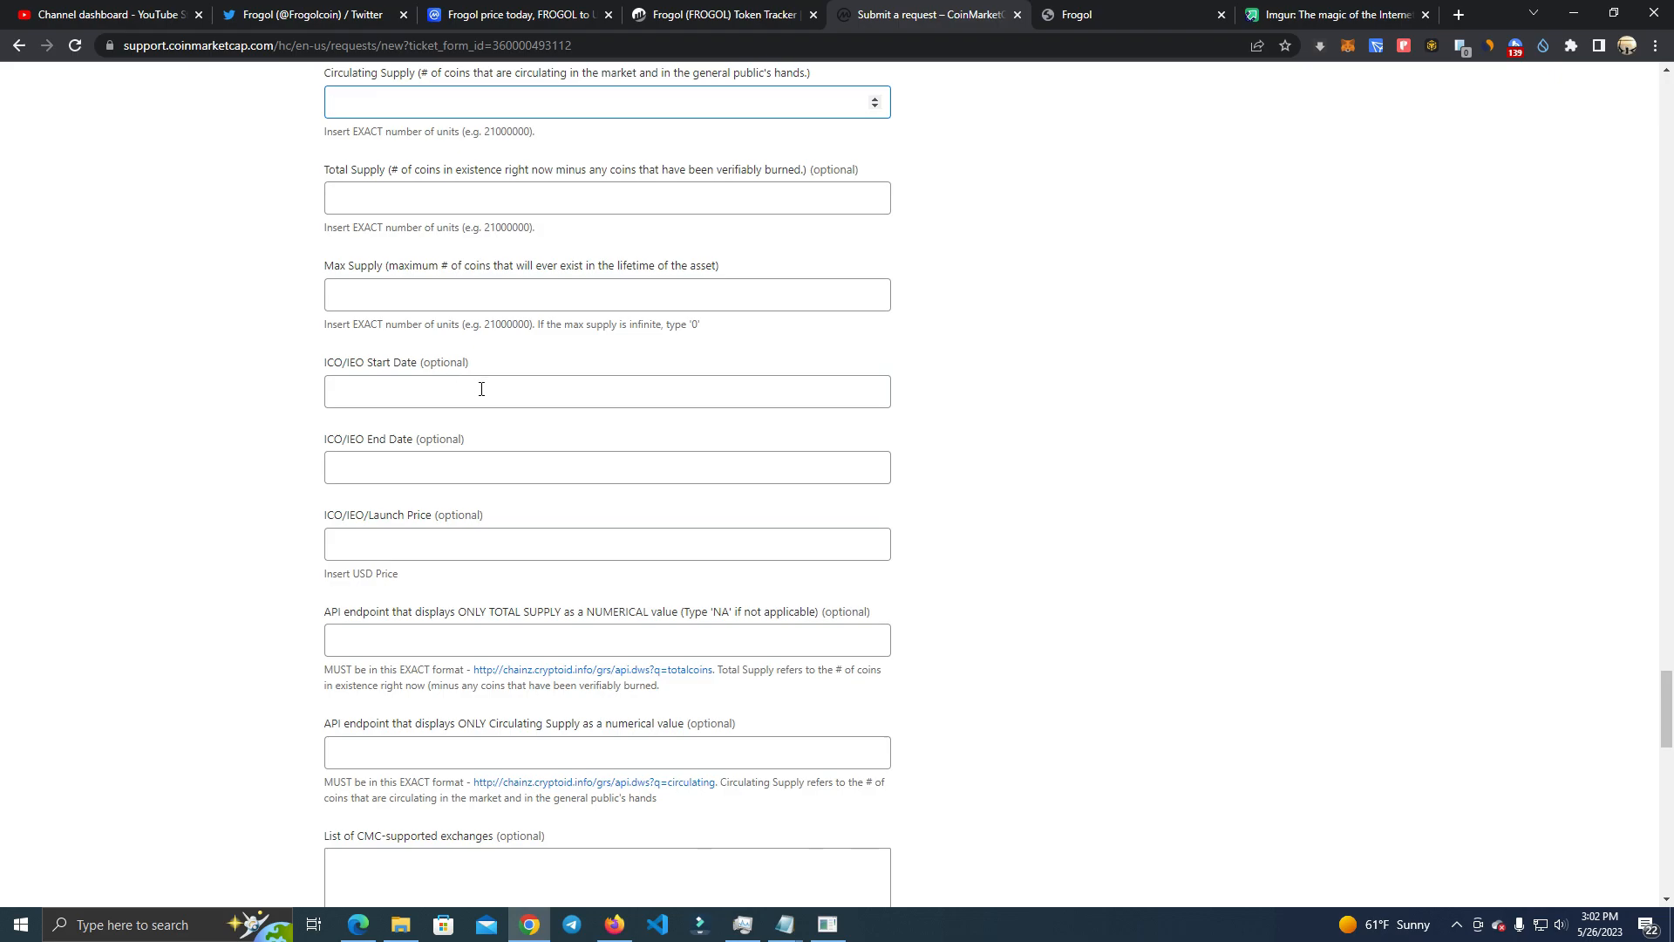
click(482, 388)
click(243, 378)
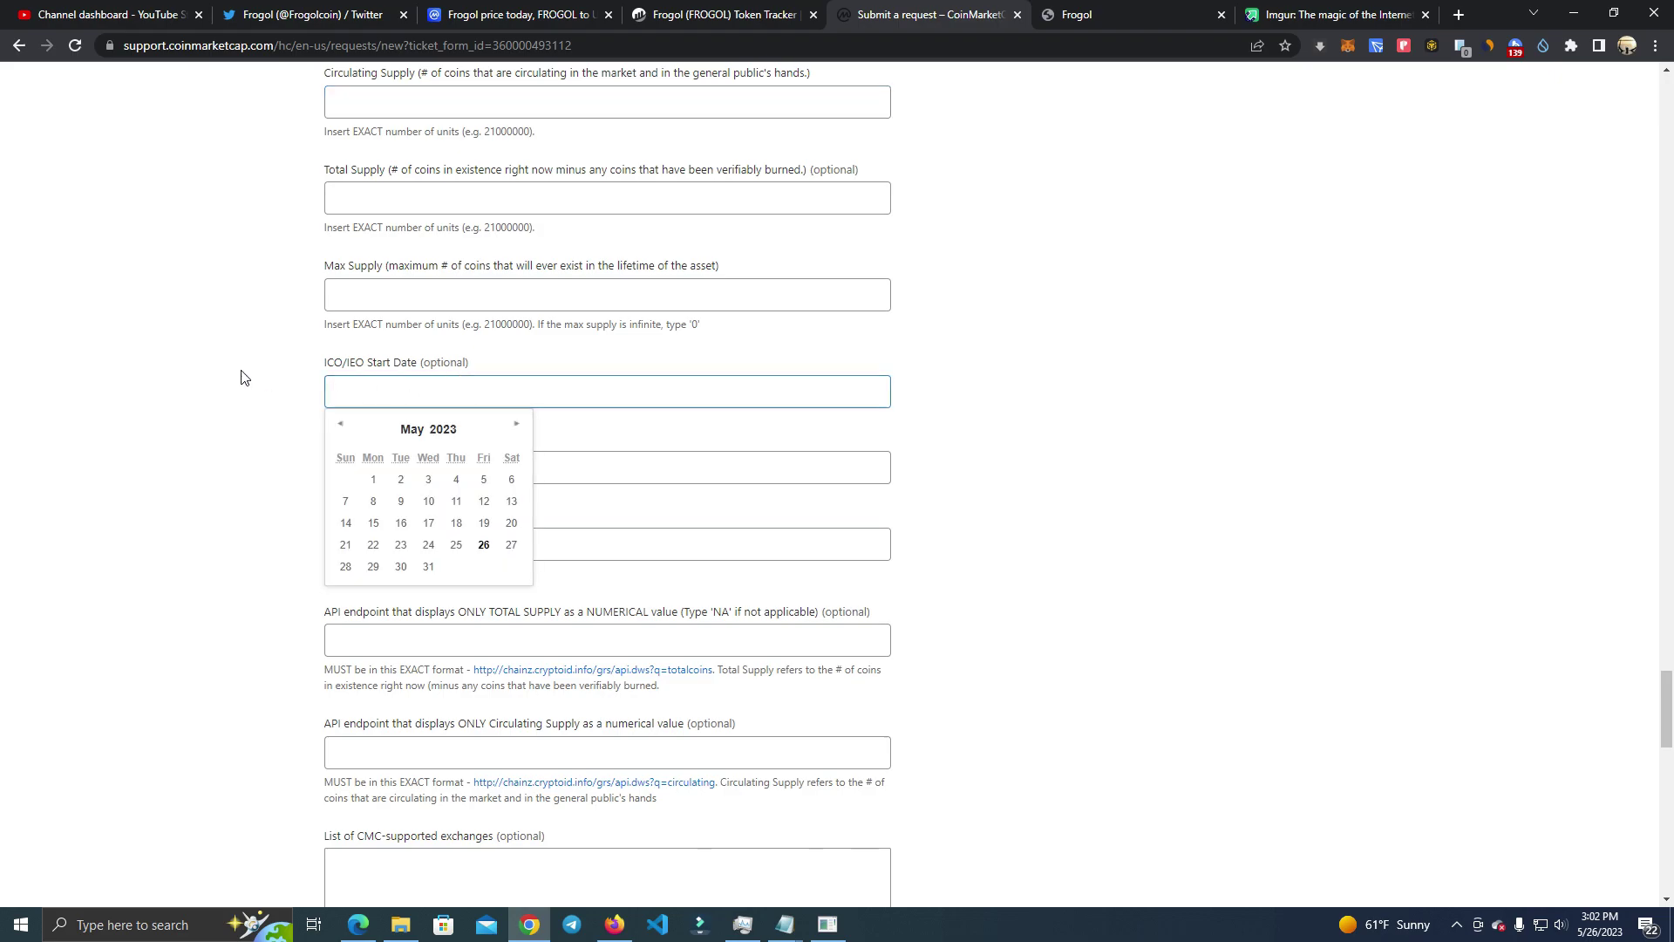
click(465, 392)
scroll(721, 475, down, 2)
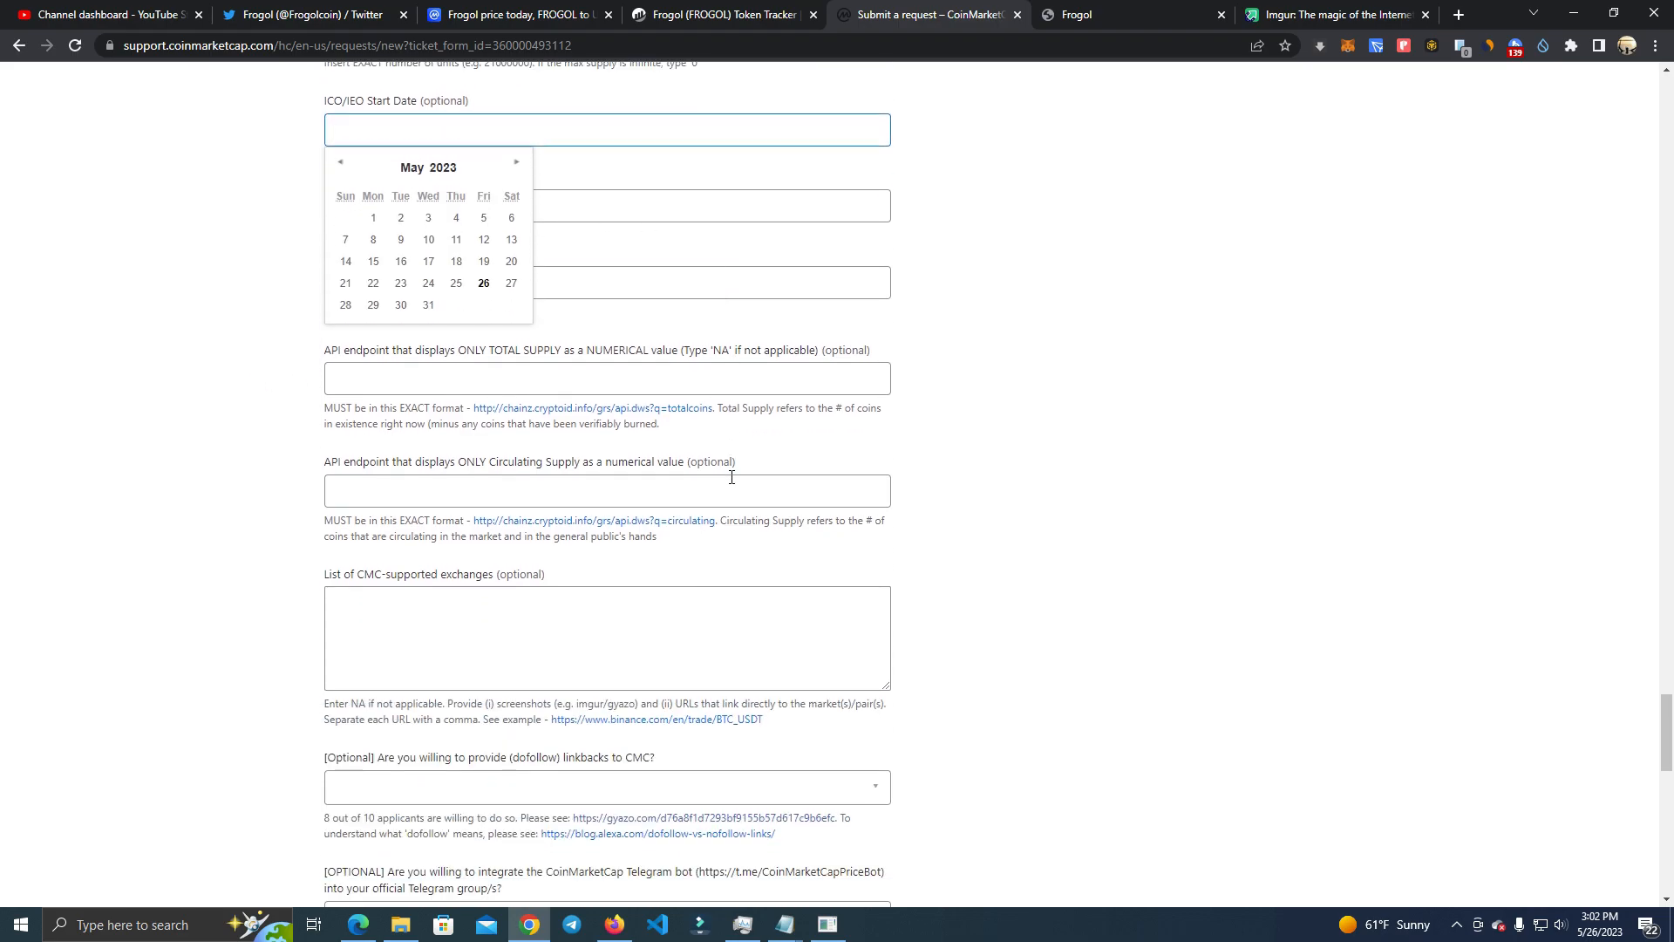
scroll(471, 311, down, 2)
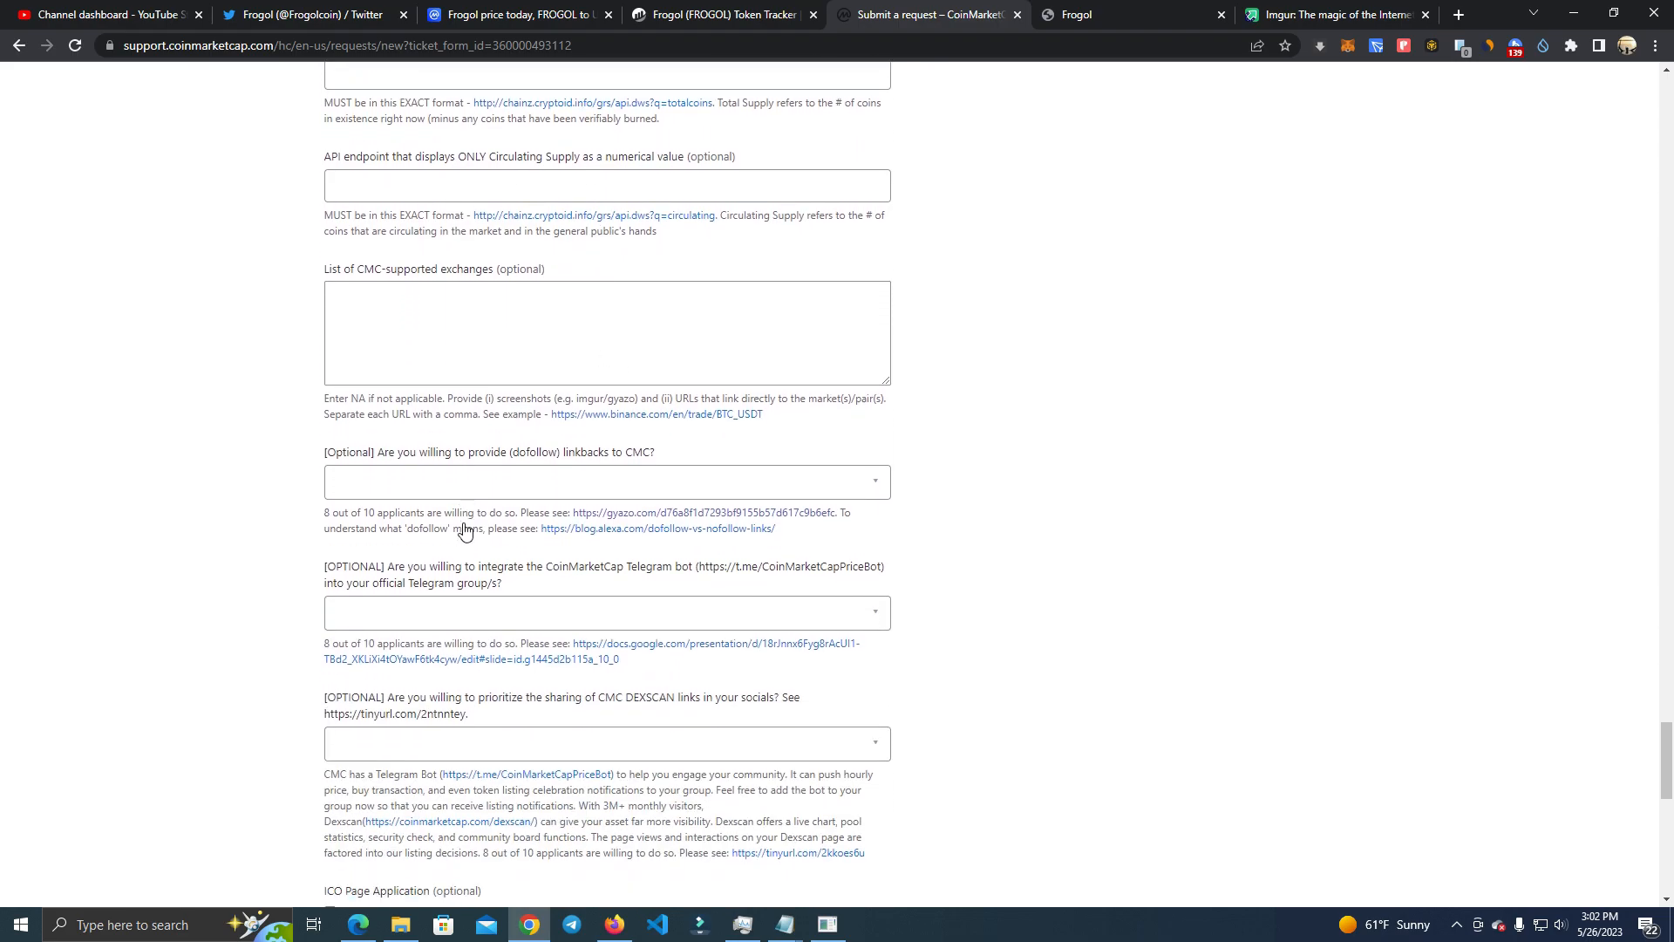
scroll(474, 498, down, 1)
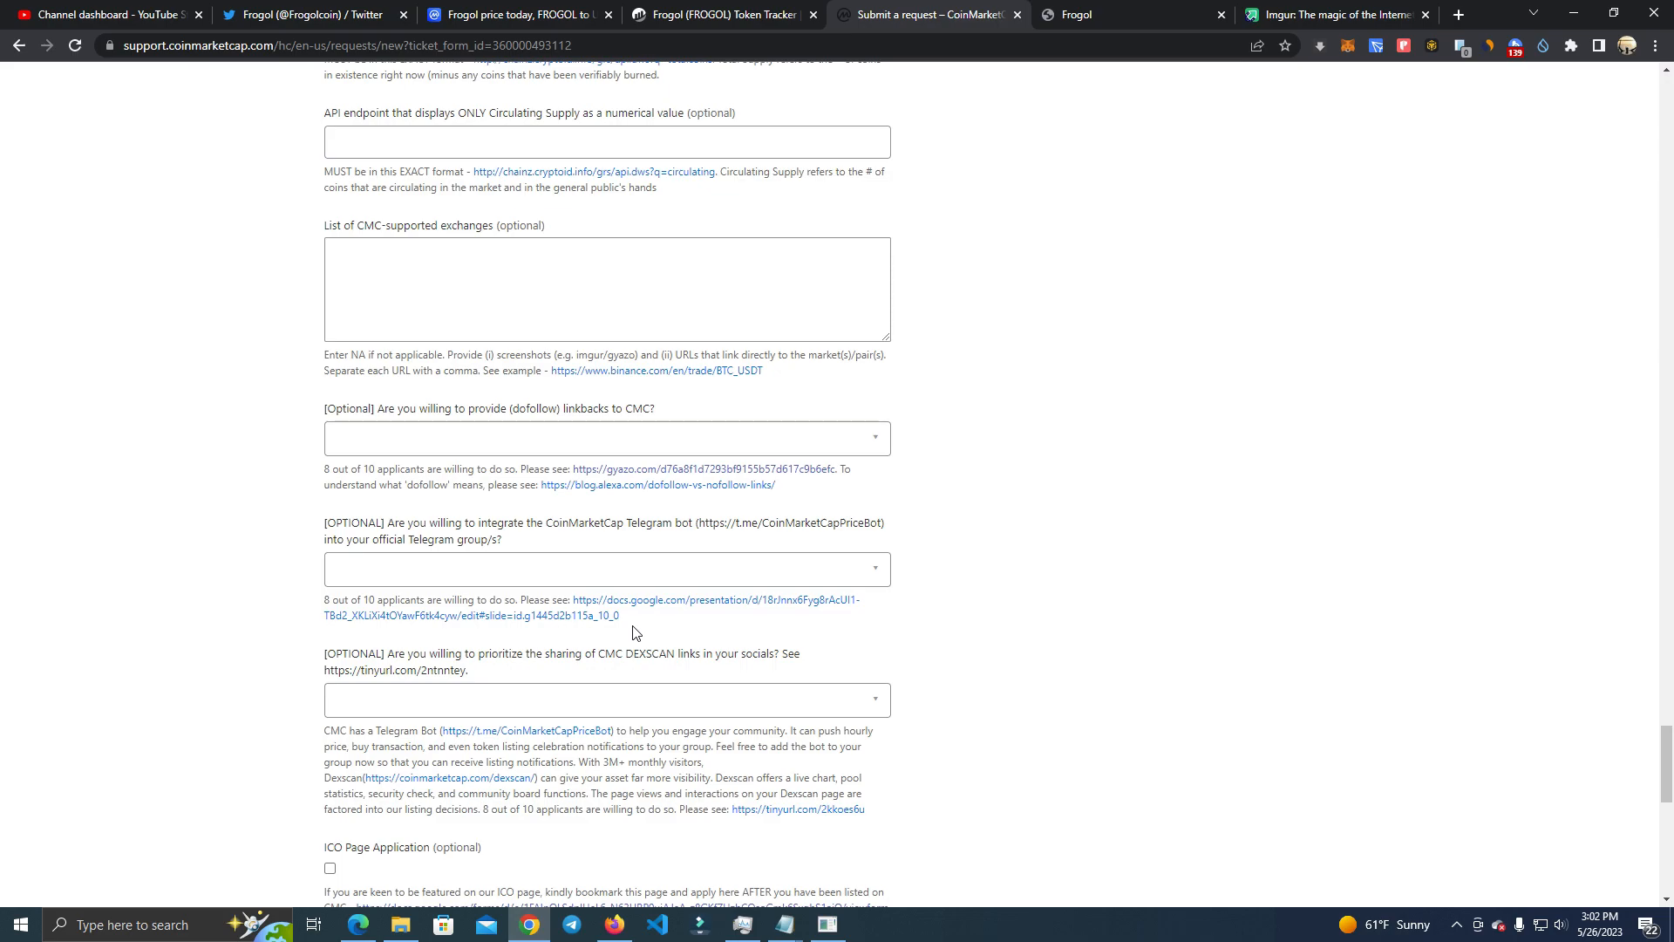
scroll(634, 631, down, 2)
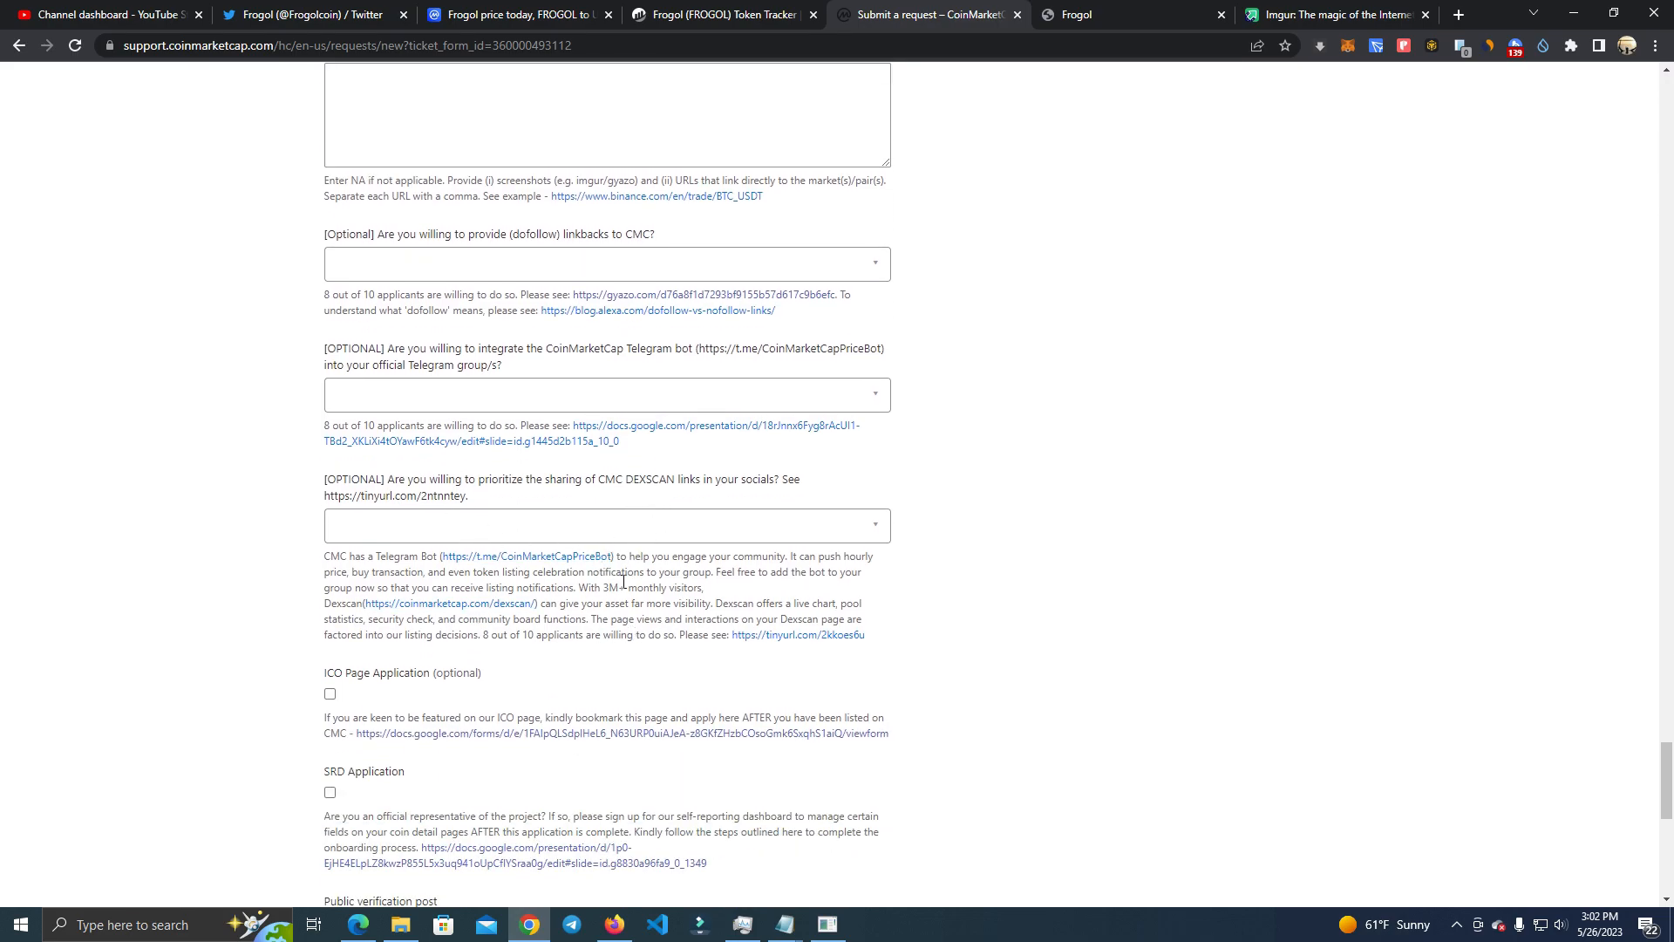
scroll(720, 637, down, 2)
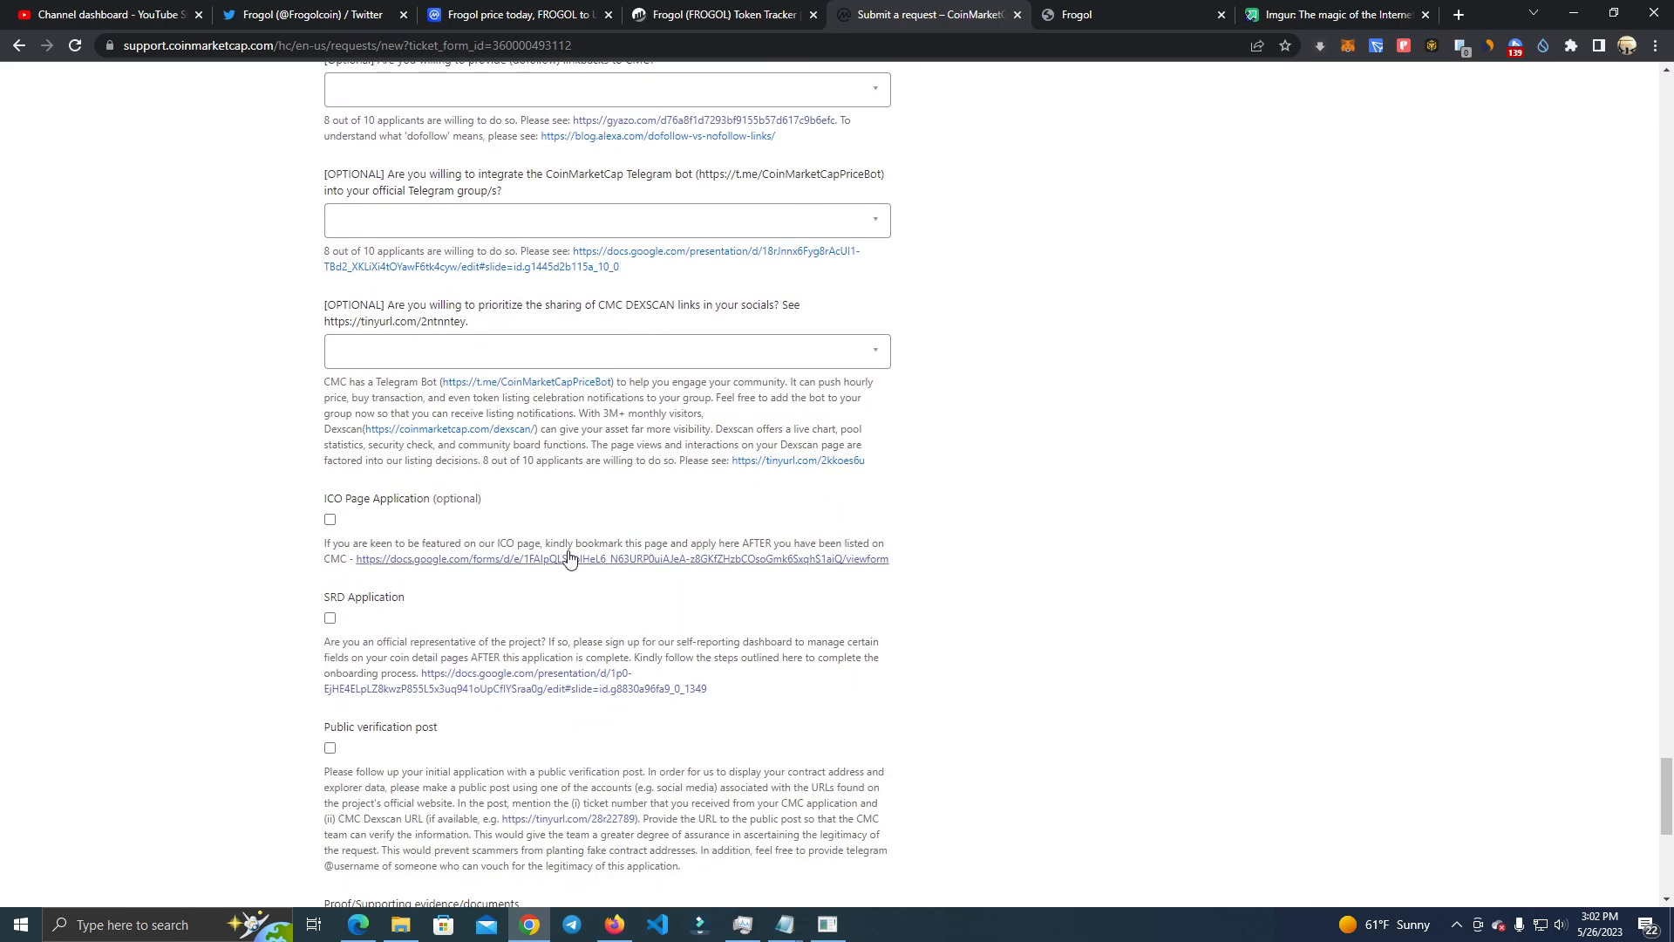
scroll(523, 550, down, 2)
Step: Tick and then untick the ICO Page Application option, leaving it unchecked
drag(480, 324, 326, 324)
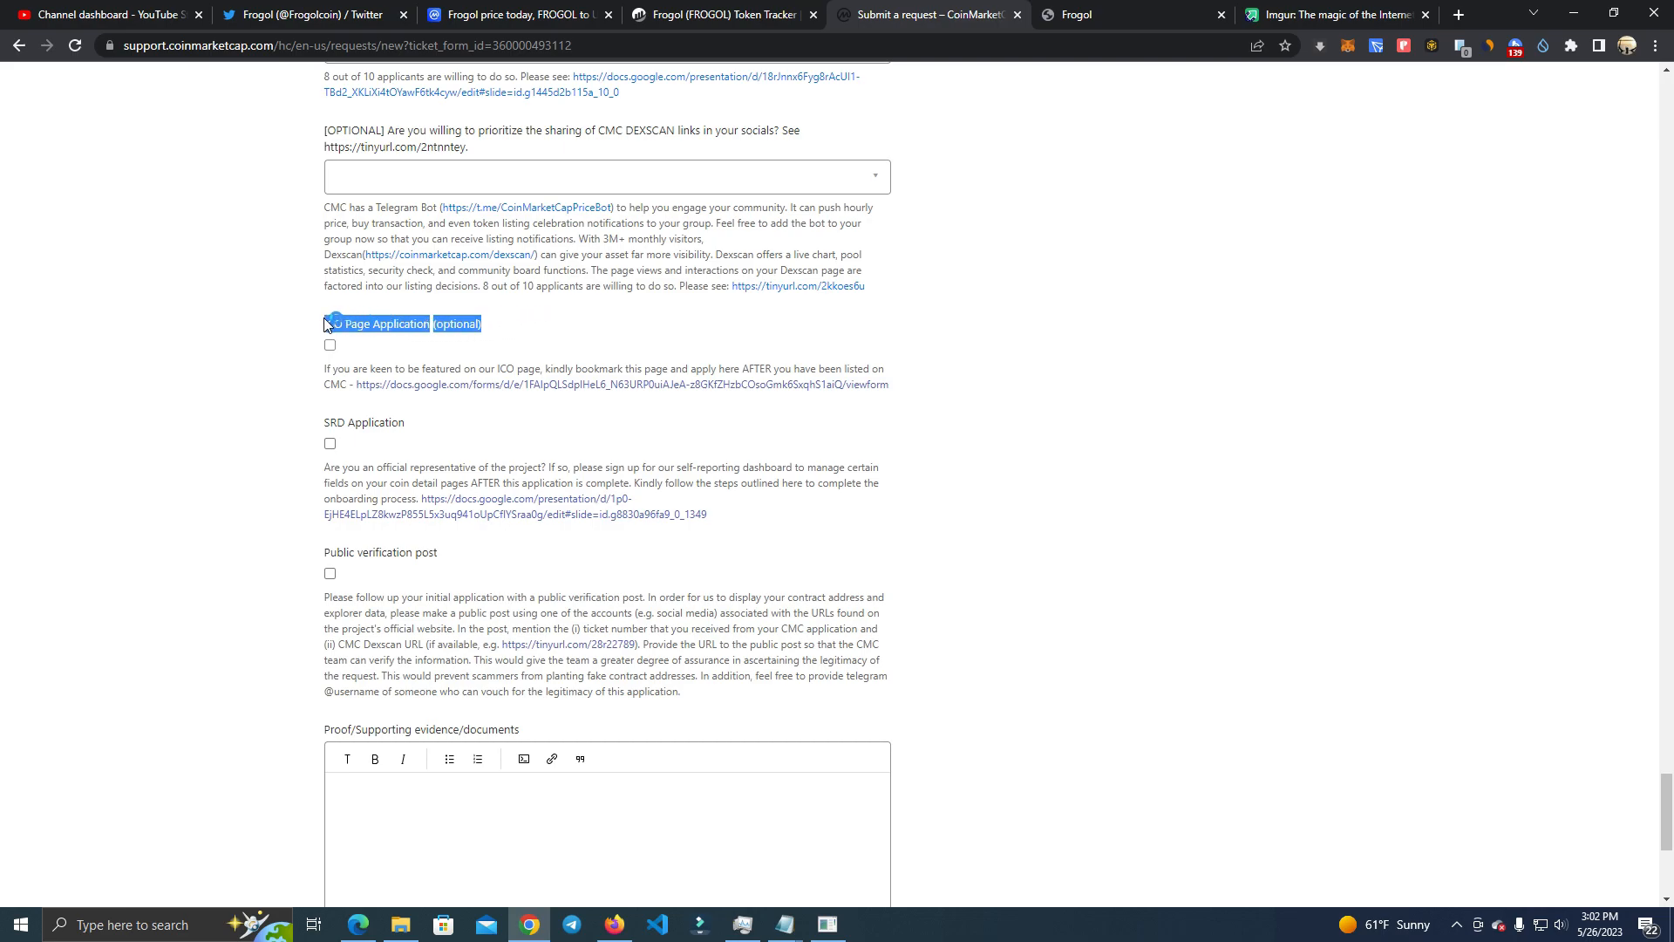
click(336, 325)
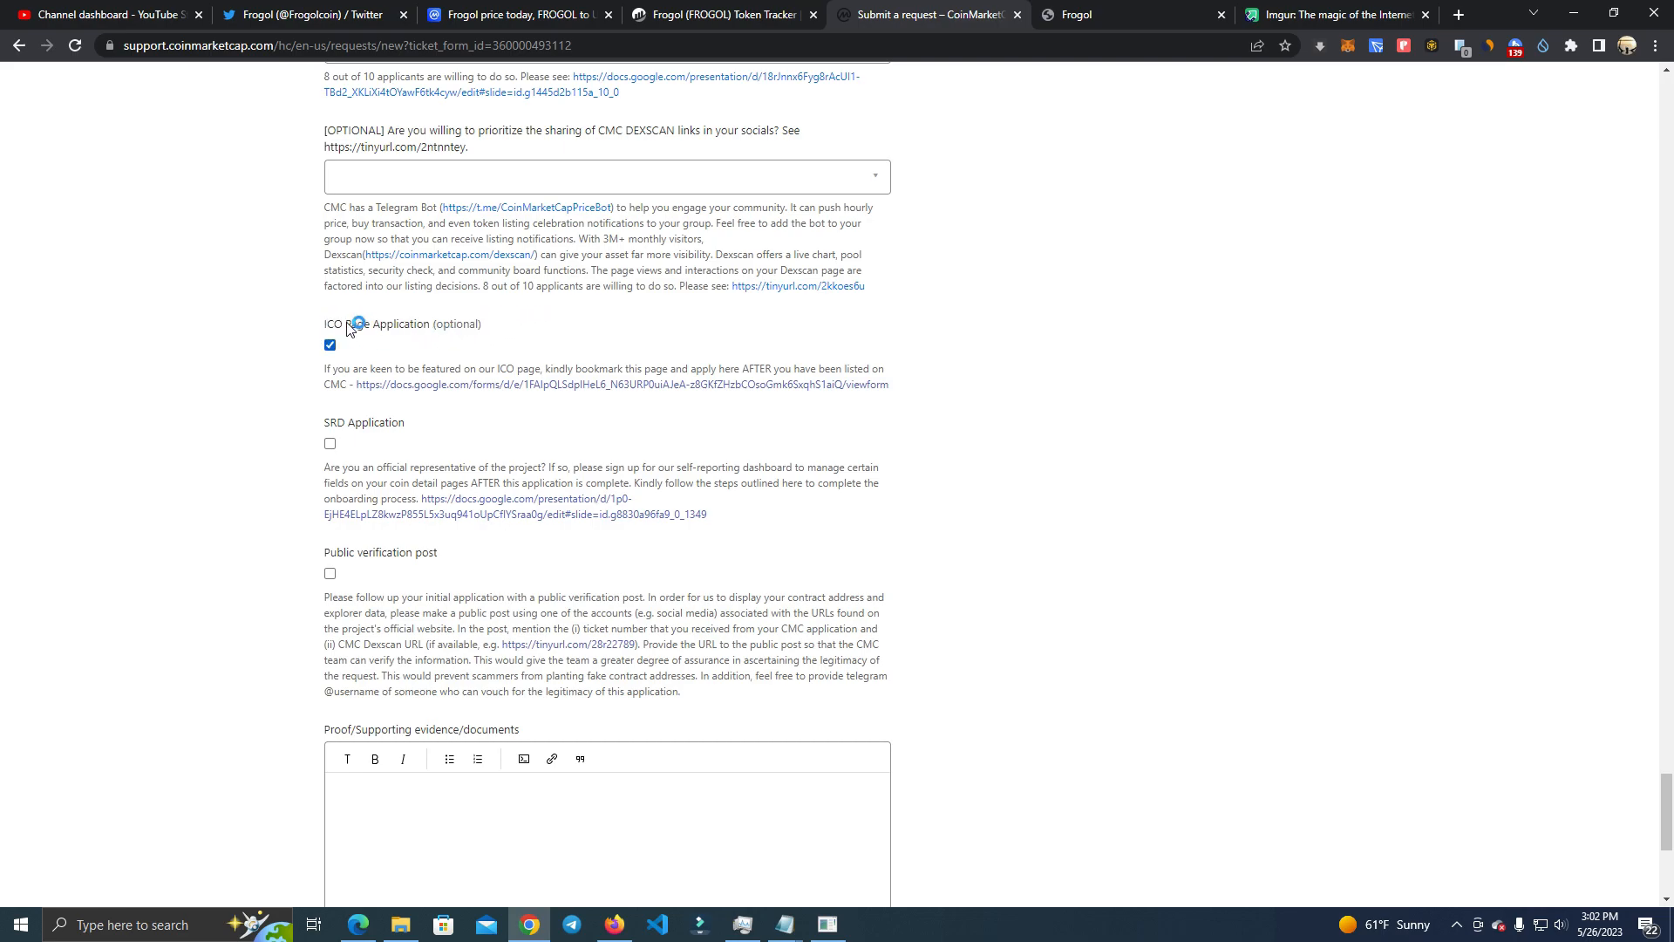
drag(328, 324, 416, 333)
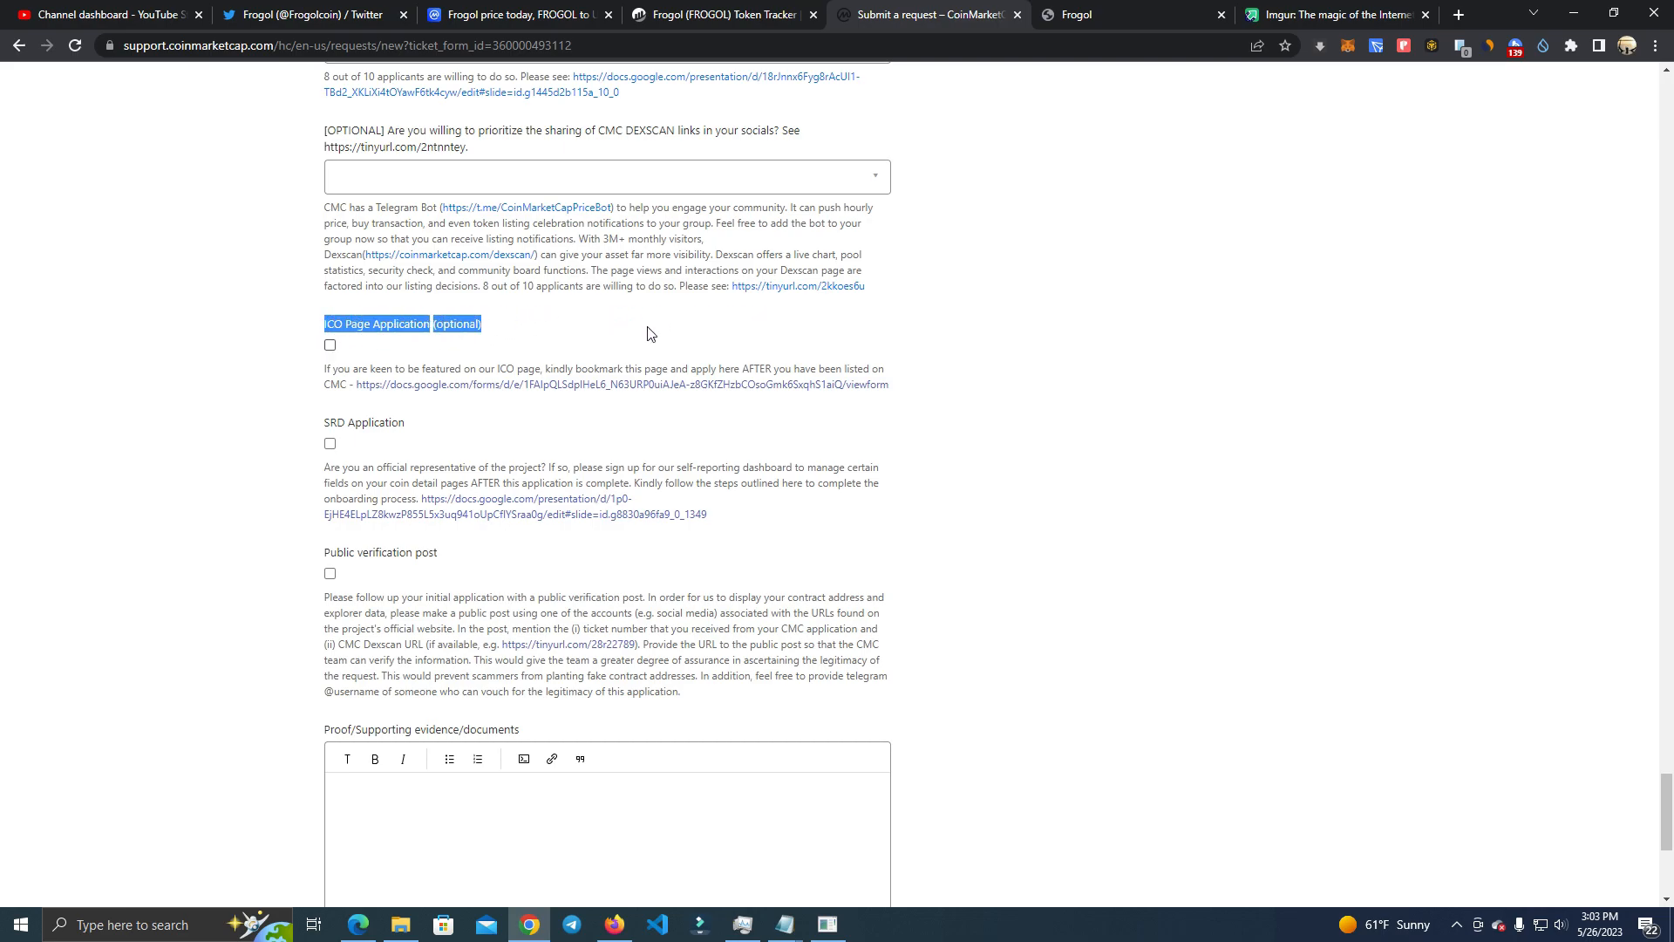
scroll(731, 524, down, 3)
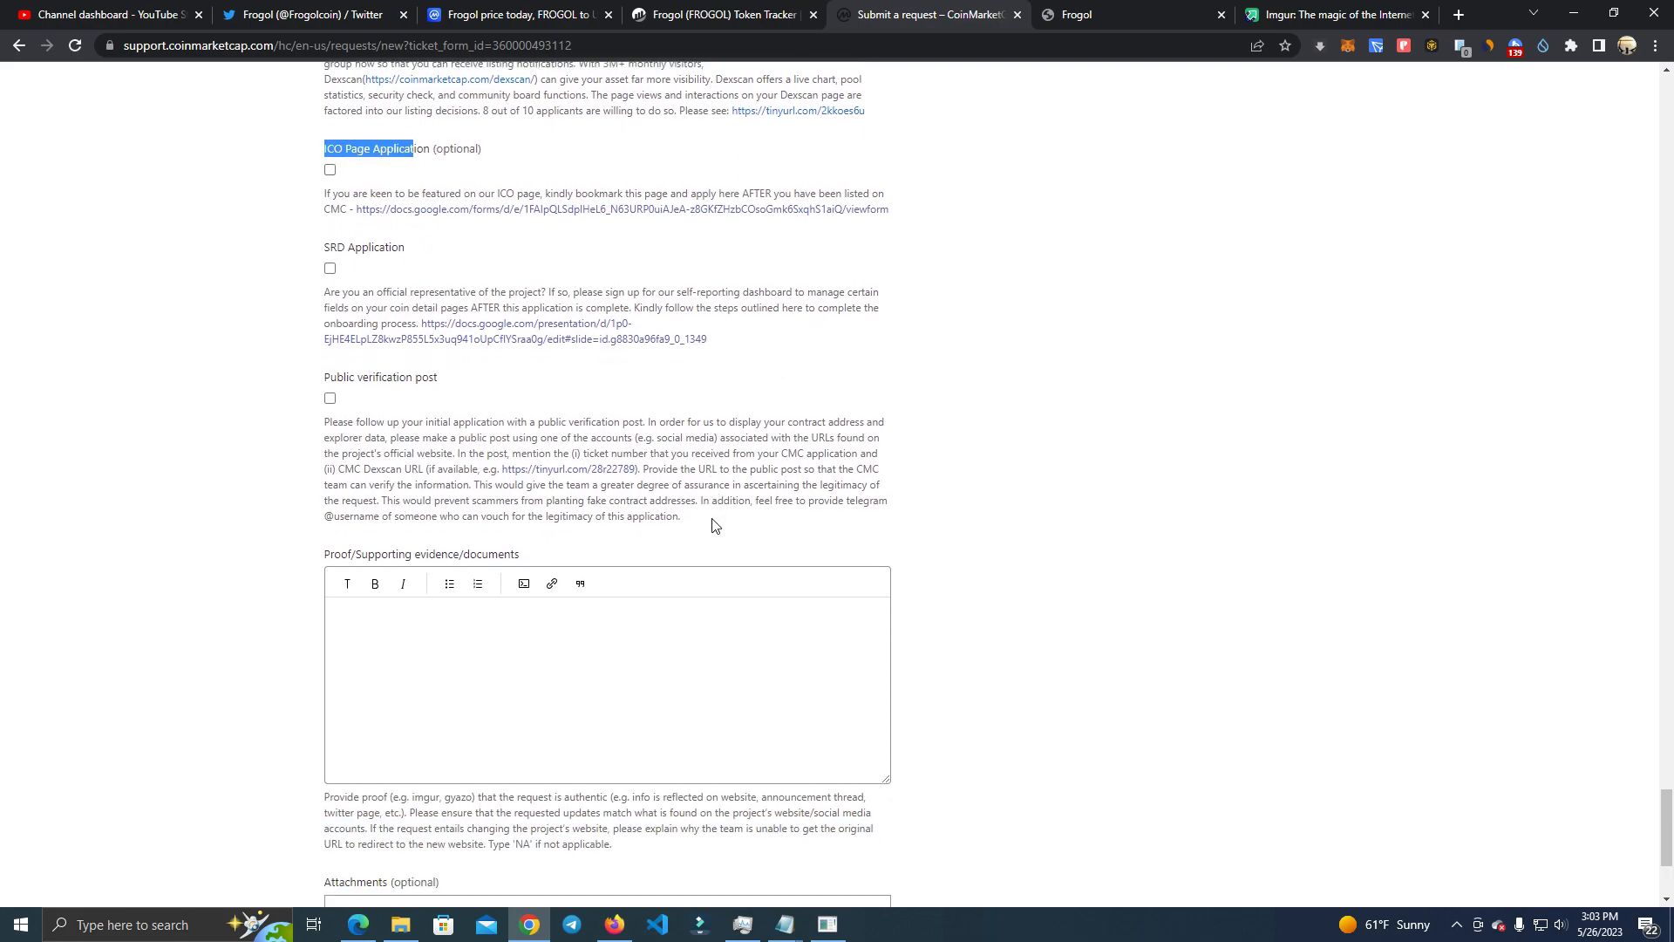
scroll(537, 559, down, 1)
scroll(537, 559, up, 1)
scroll(794, 529, up, 1)
scroll(794, 529, up, 1)
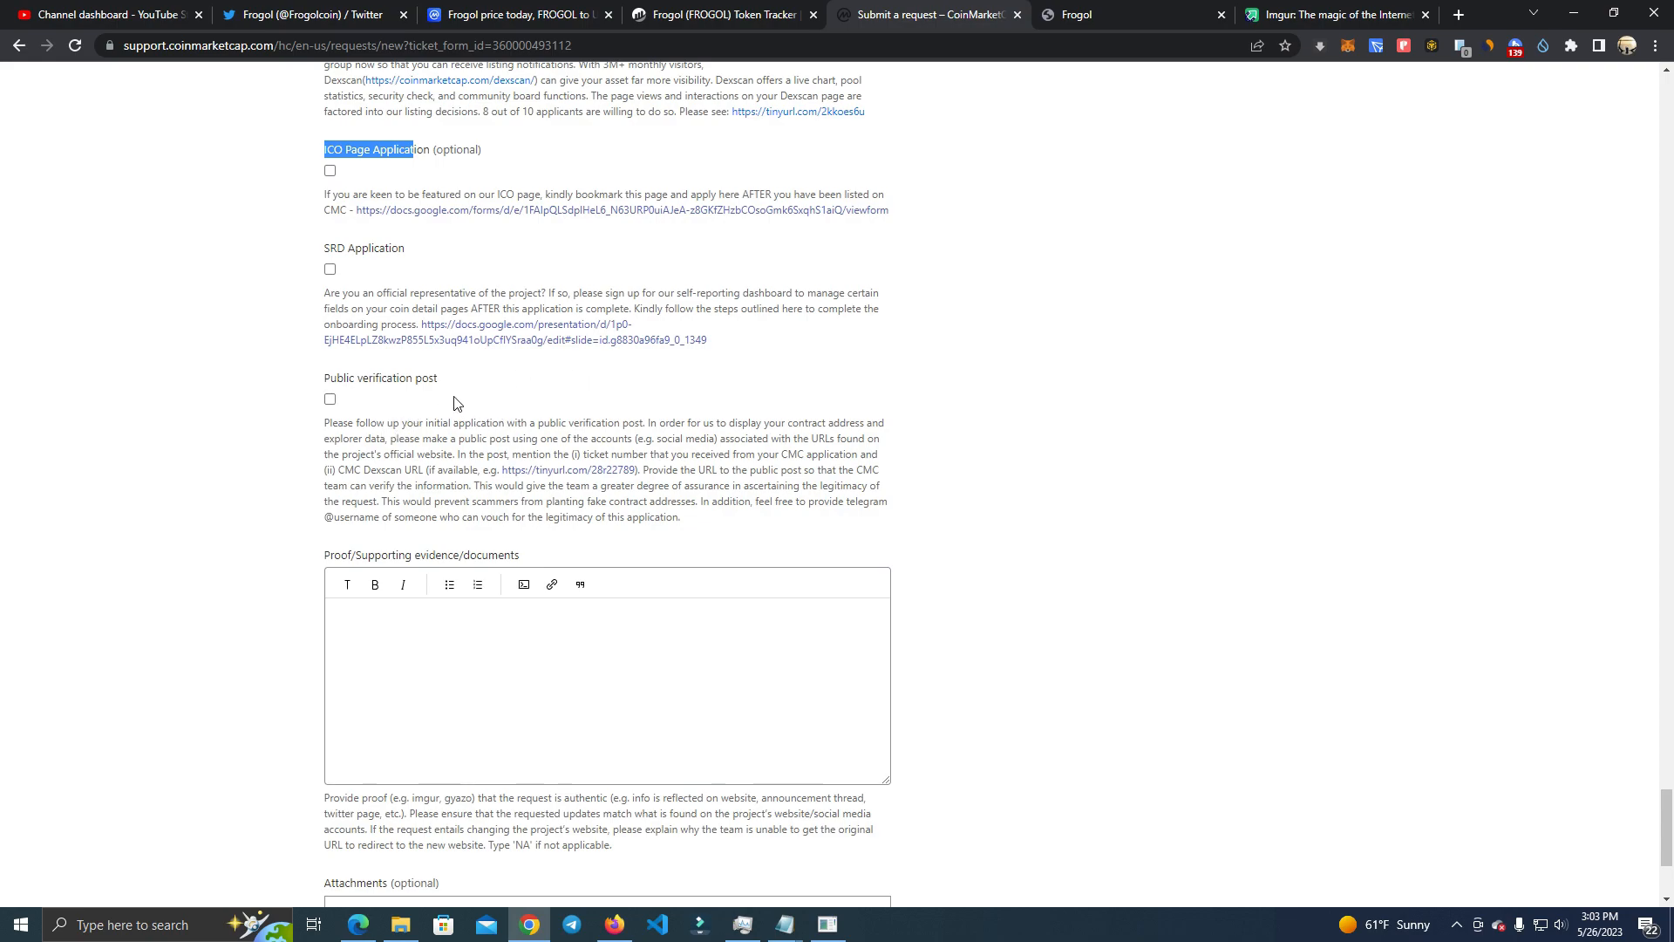
Step: Tick the Public verification post option and read its instructions paragraph
click(330, 399)
triple_click(334, 379)
drag(378, 397, 713, 524)
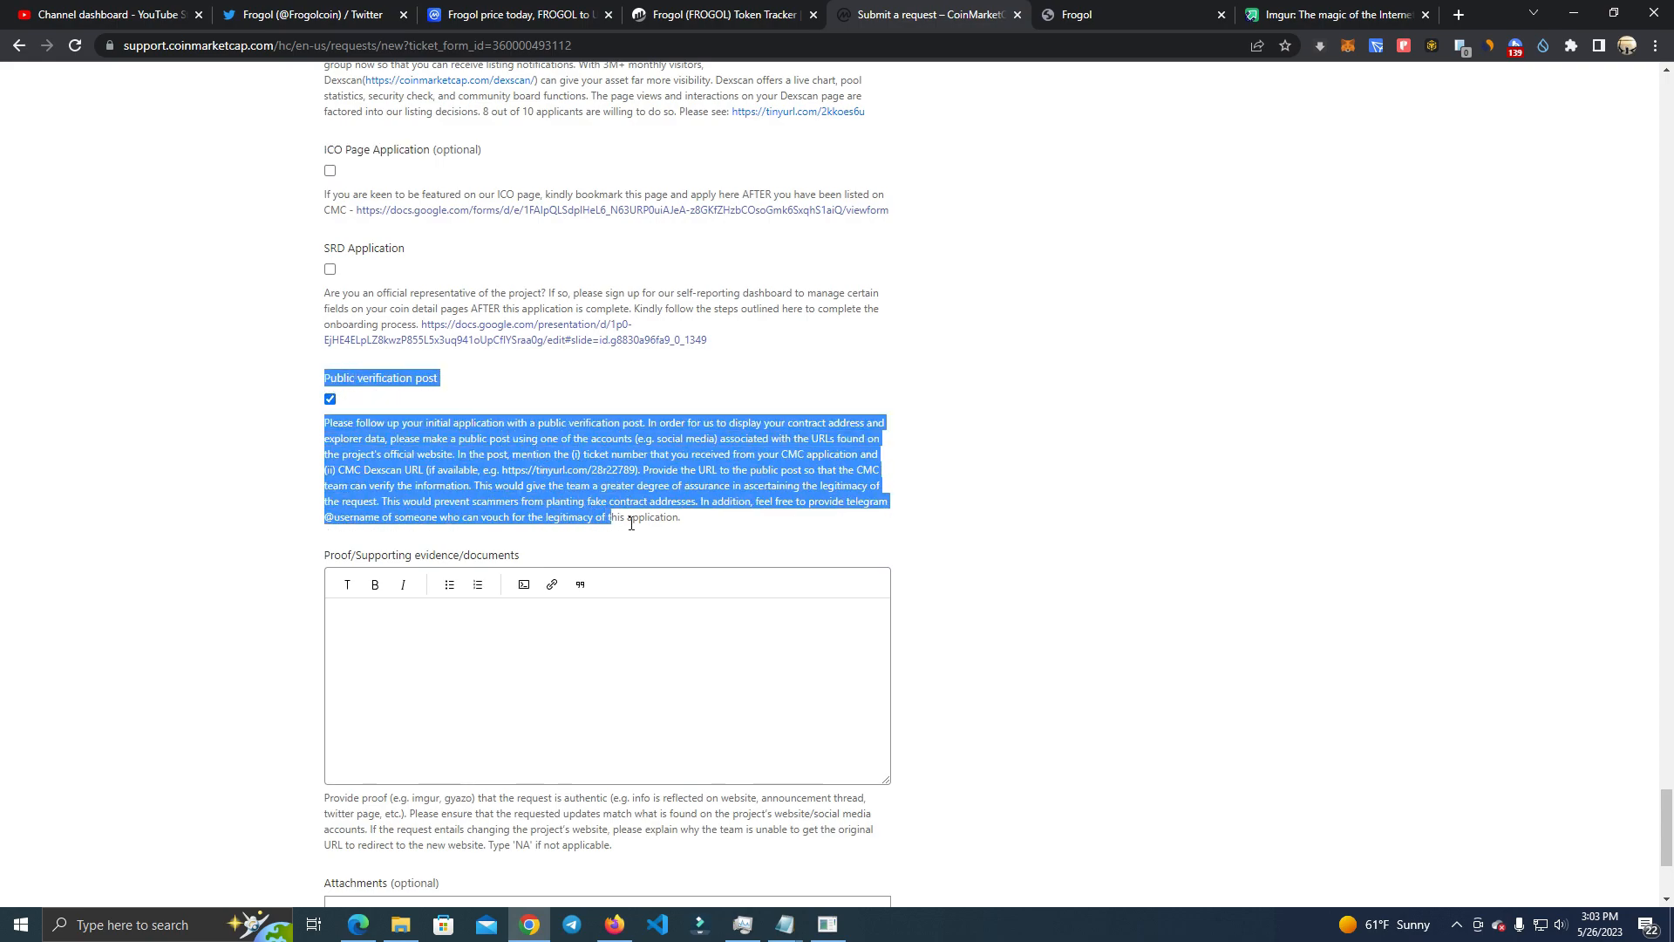
scroll(712, 523, down, 1)
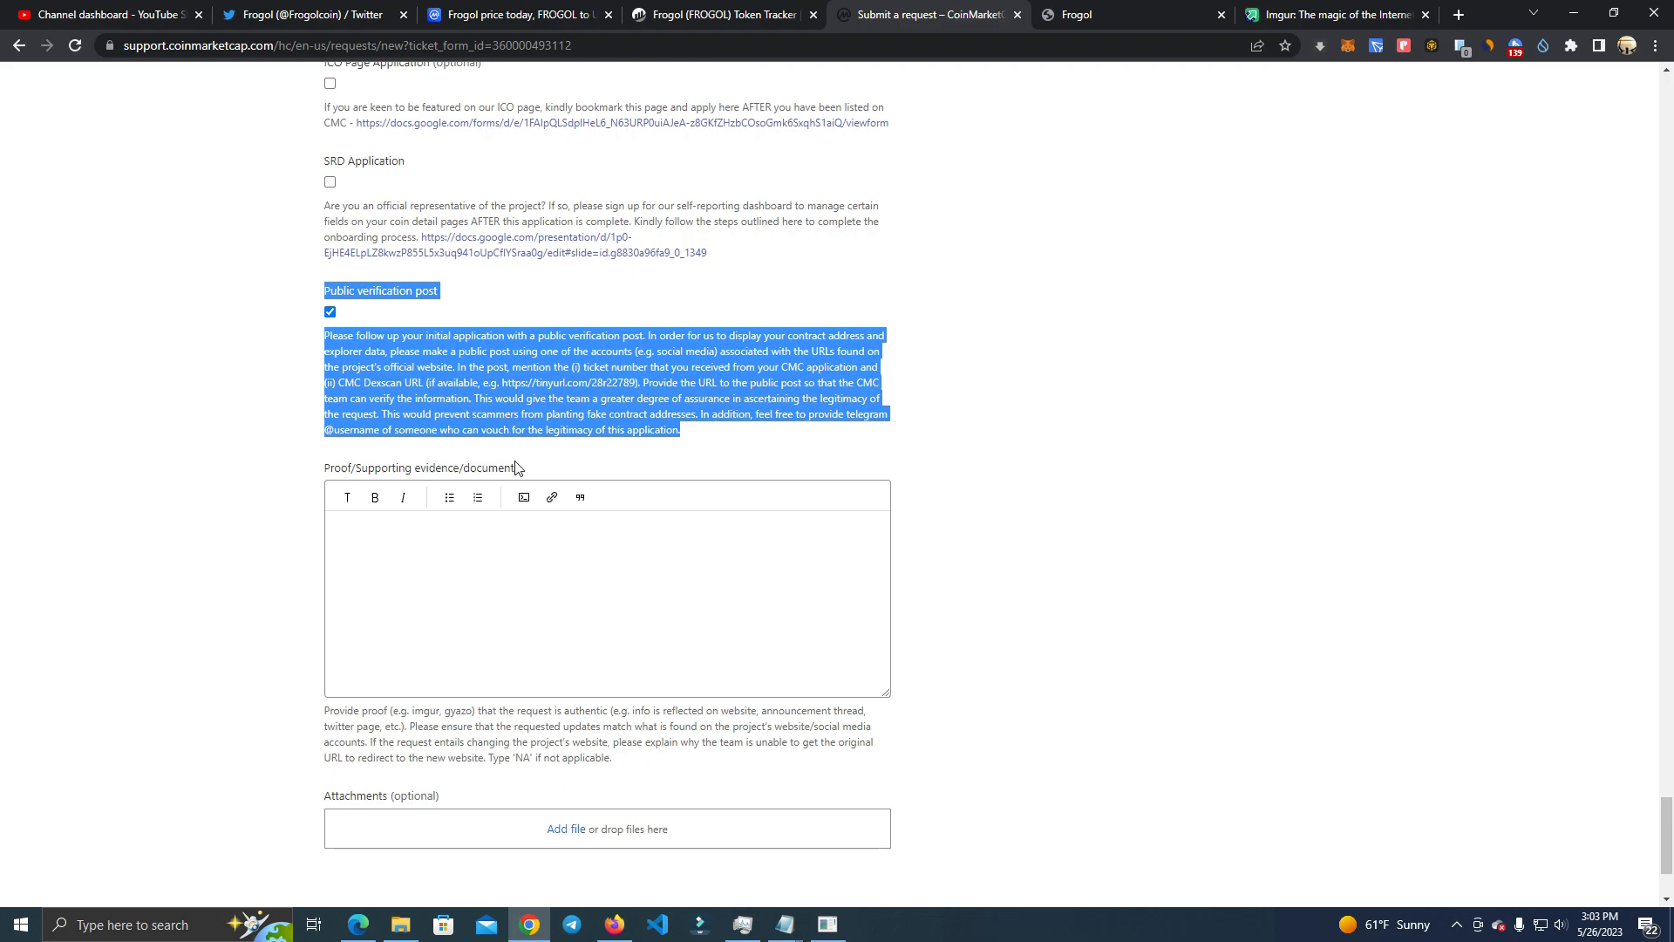
Step: Review Frogol's May 24 'CoinMarketCap Listing Submitted' tweet, then show Frogol's CoinMarketCap coin page
click(315, 15)
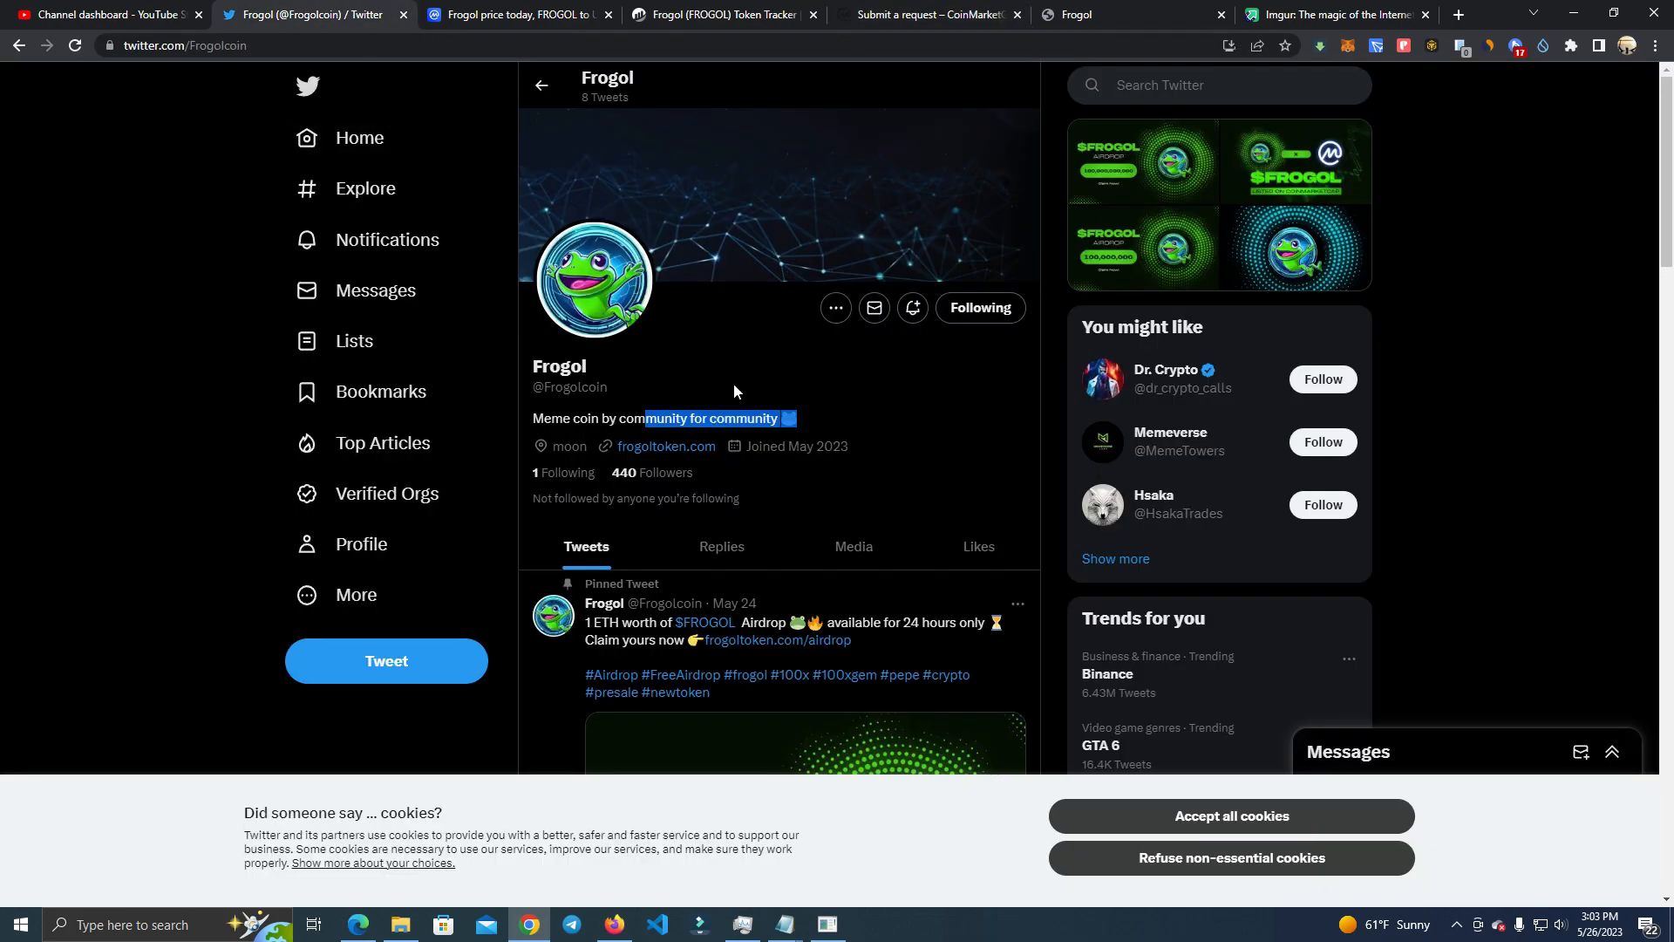
scroll(759, 414, down, 8)
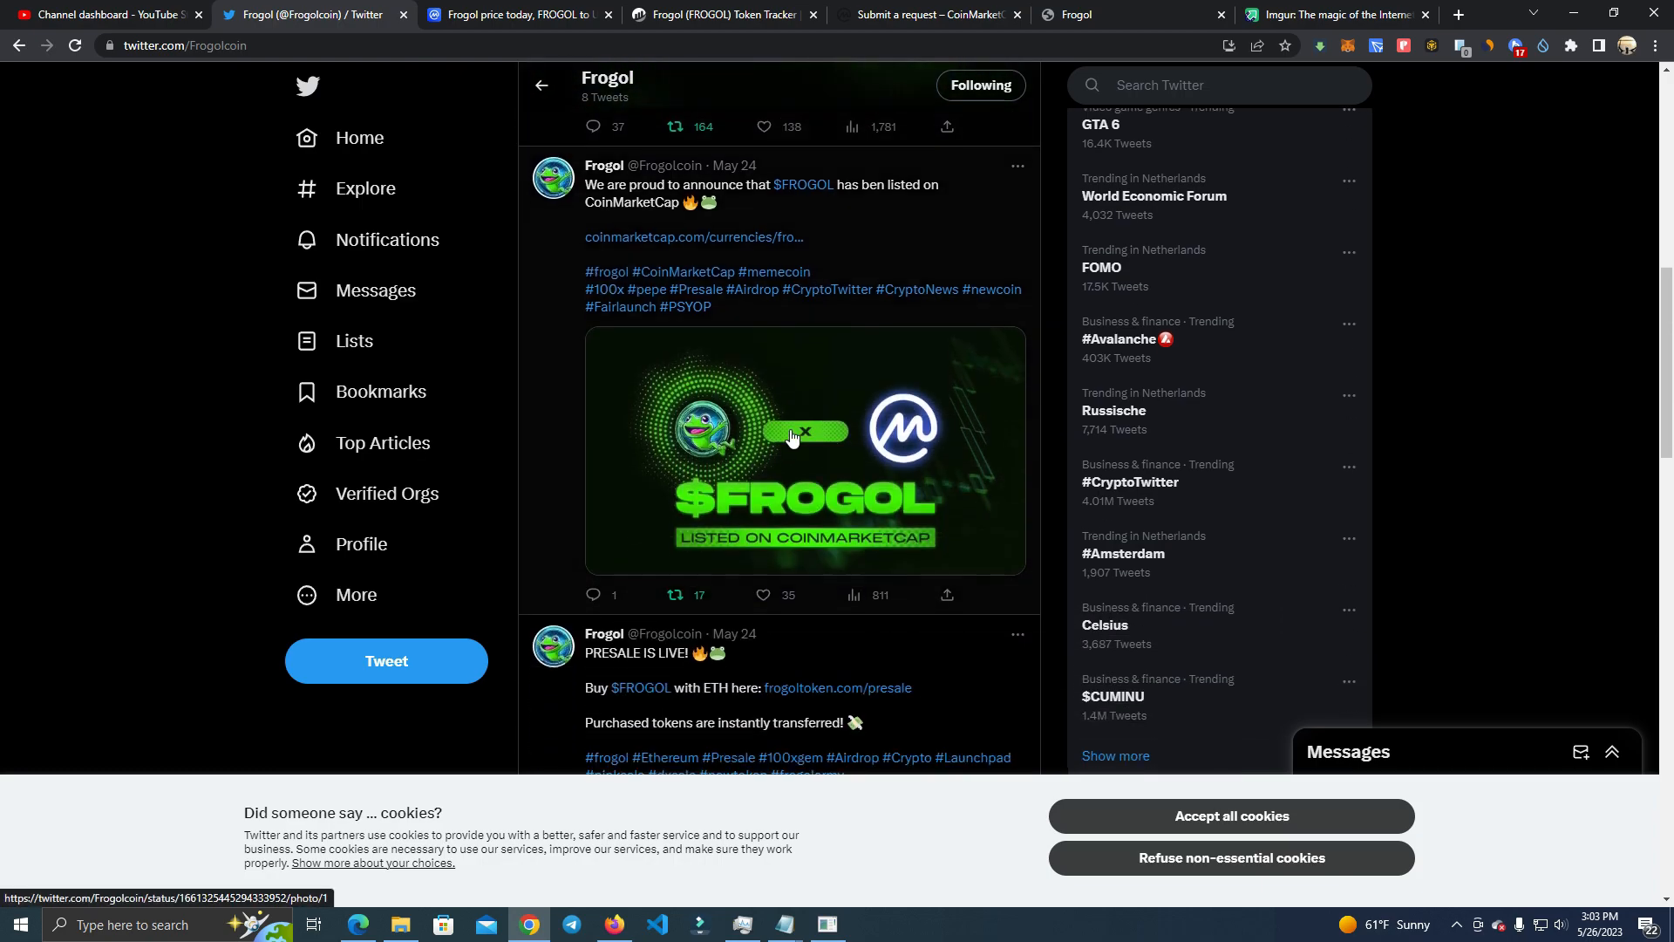
scroll(792, 436, down, 3)
scroll(792, 435, down, 3)
scroll(791, 435, down, 3)
scroll(799, 435, down, 3)
scroll(877, 426, down, 3)
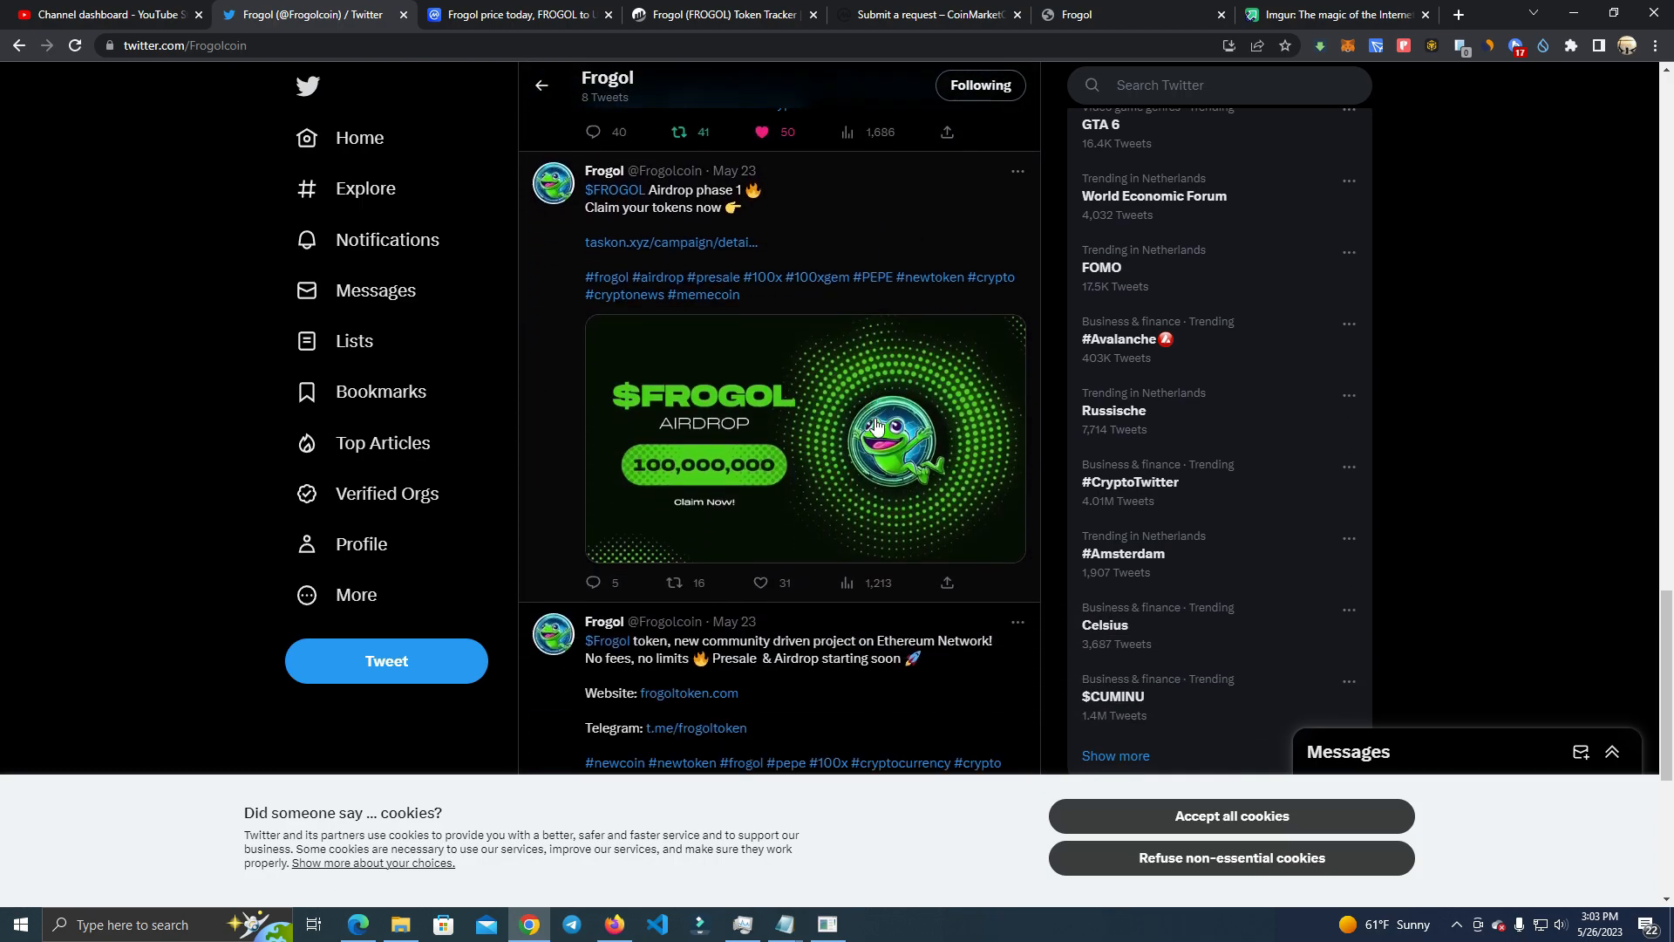
scroll(878, 426, down, 3)
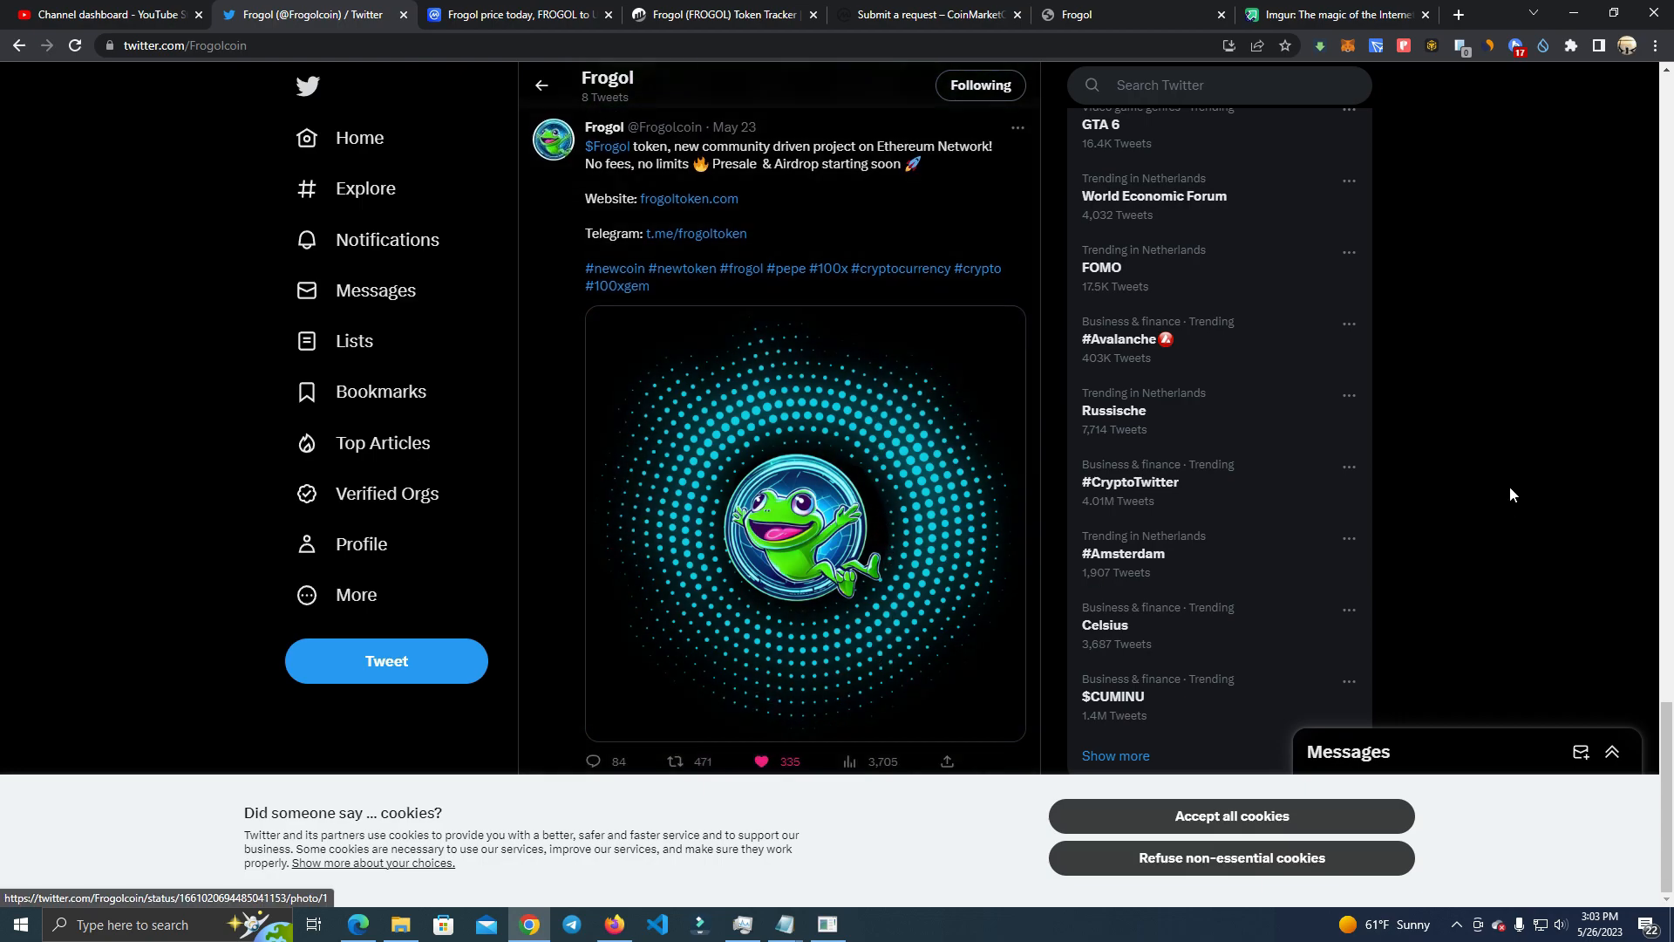
scroll(875, 655, up, 5)
scroll(819, 555, up, 3)
scroll(821, 555, up, 3)
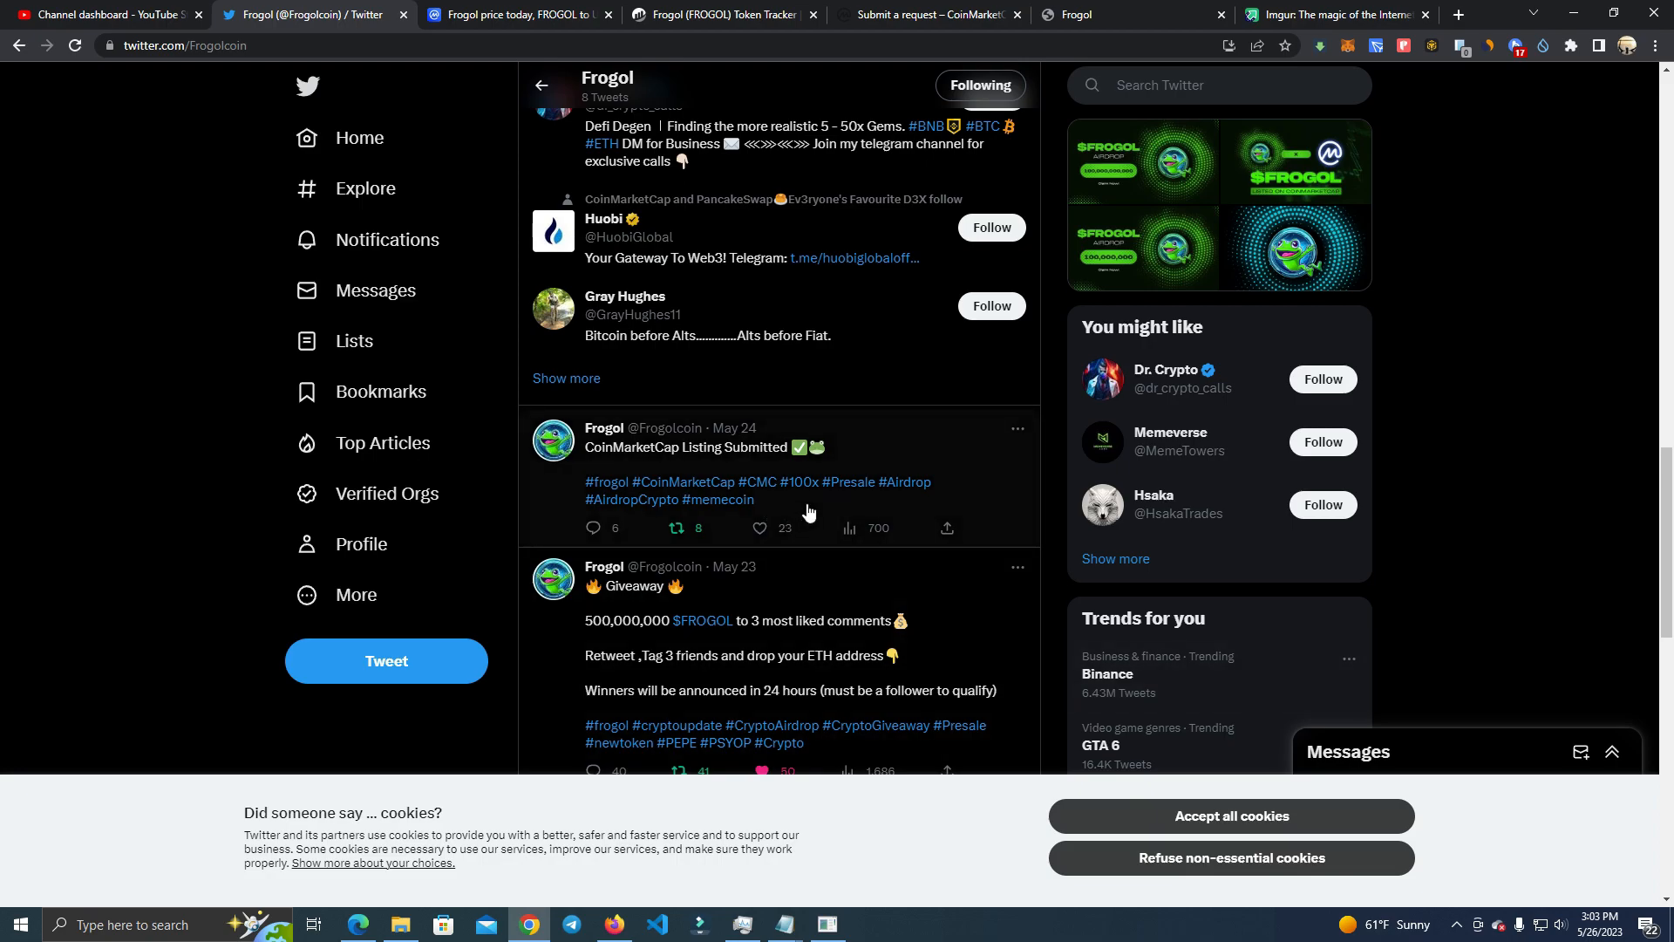
drag(537, 421, 821, 537)
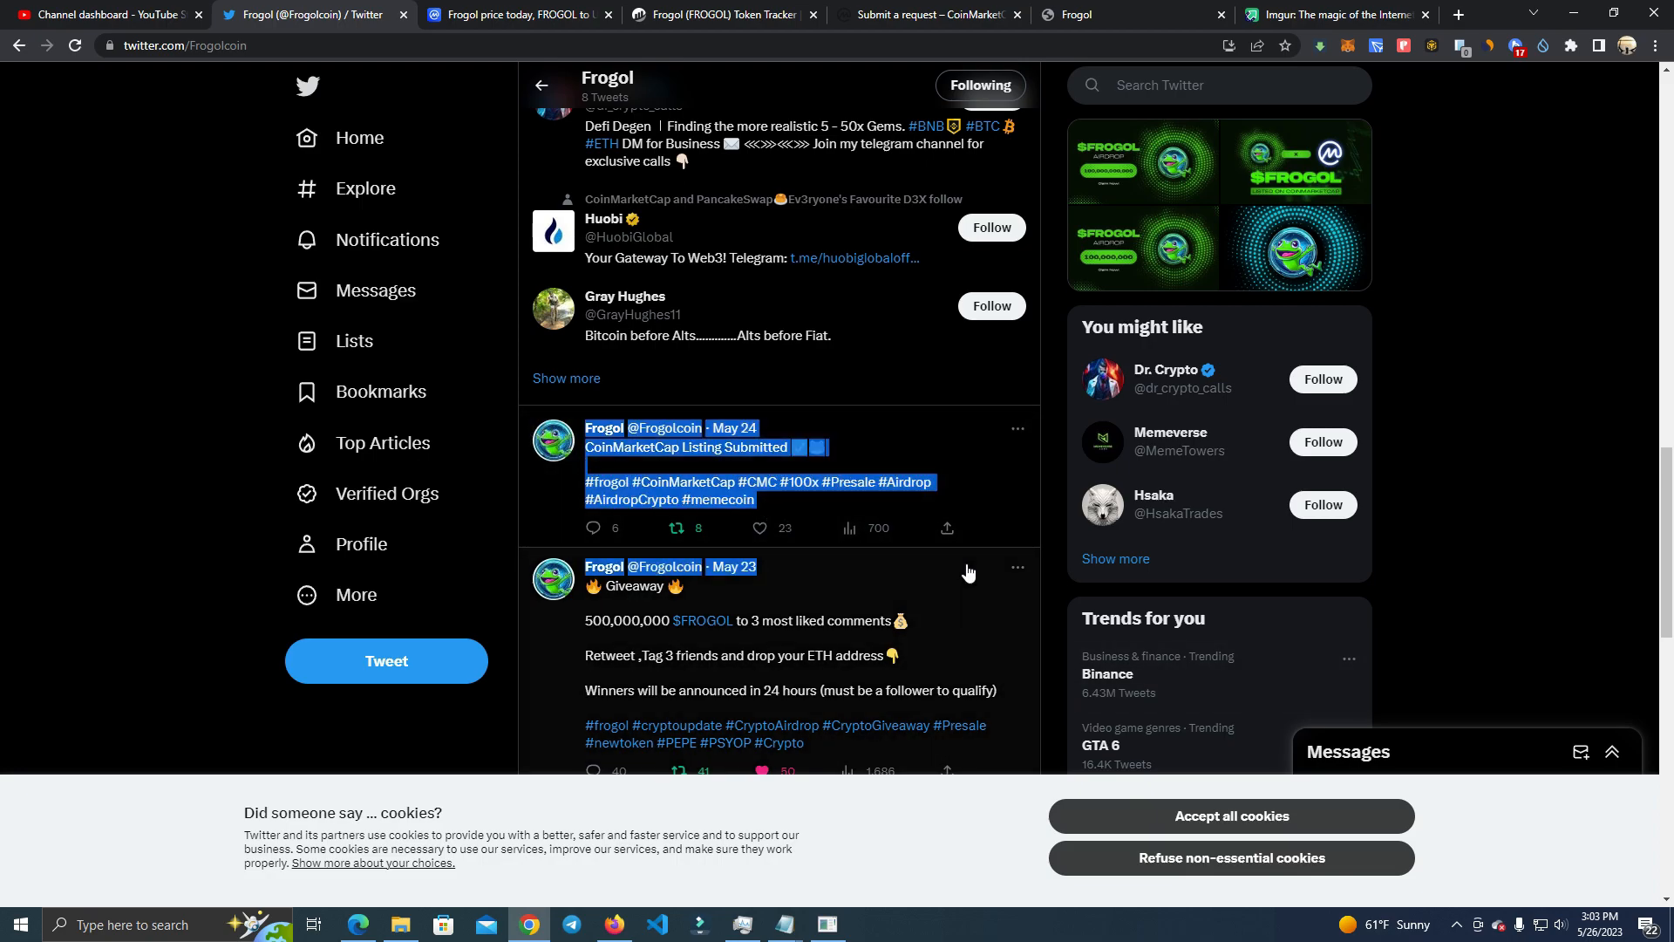
click(1549, 526)
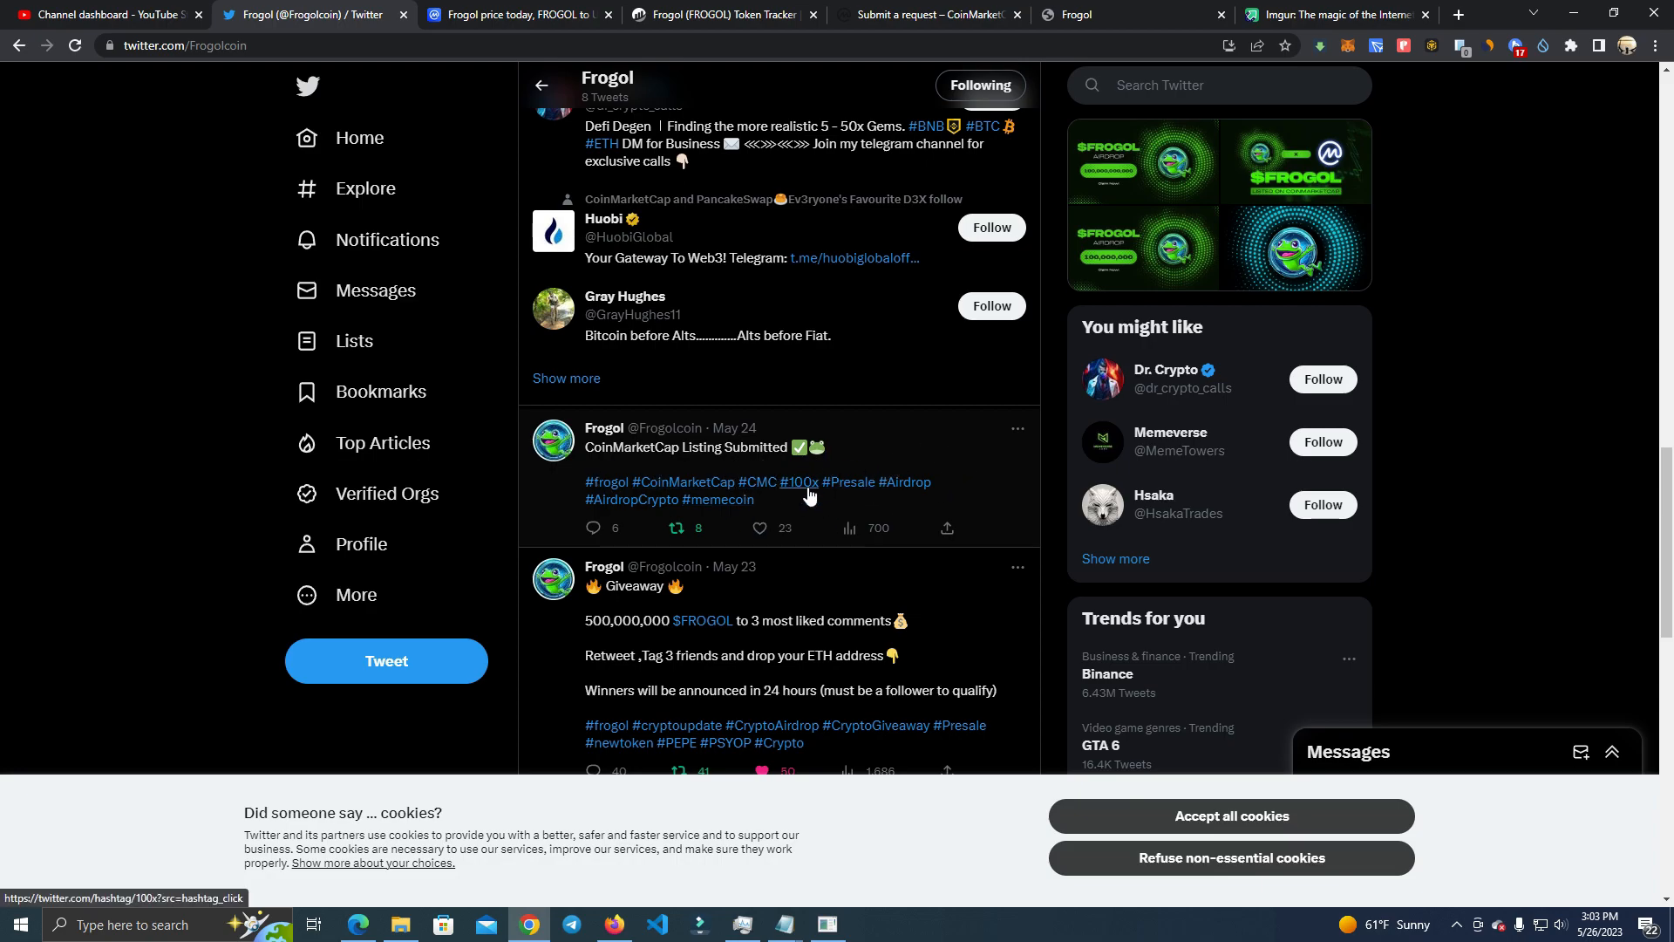
click(521, 14)
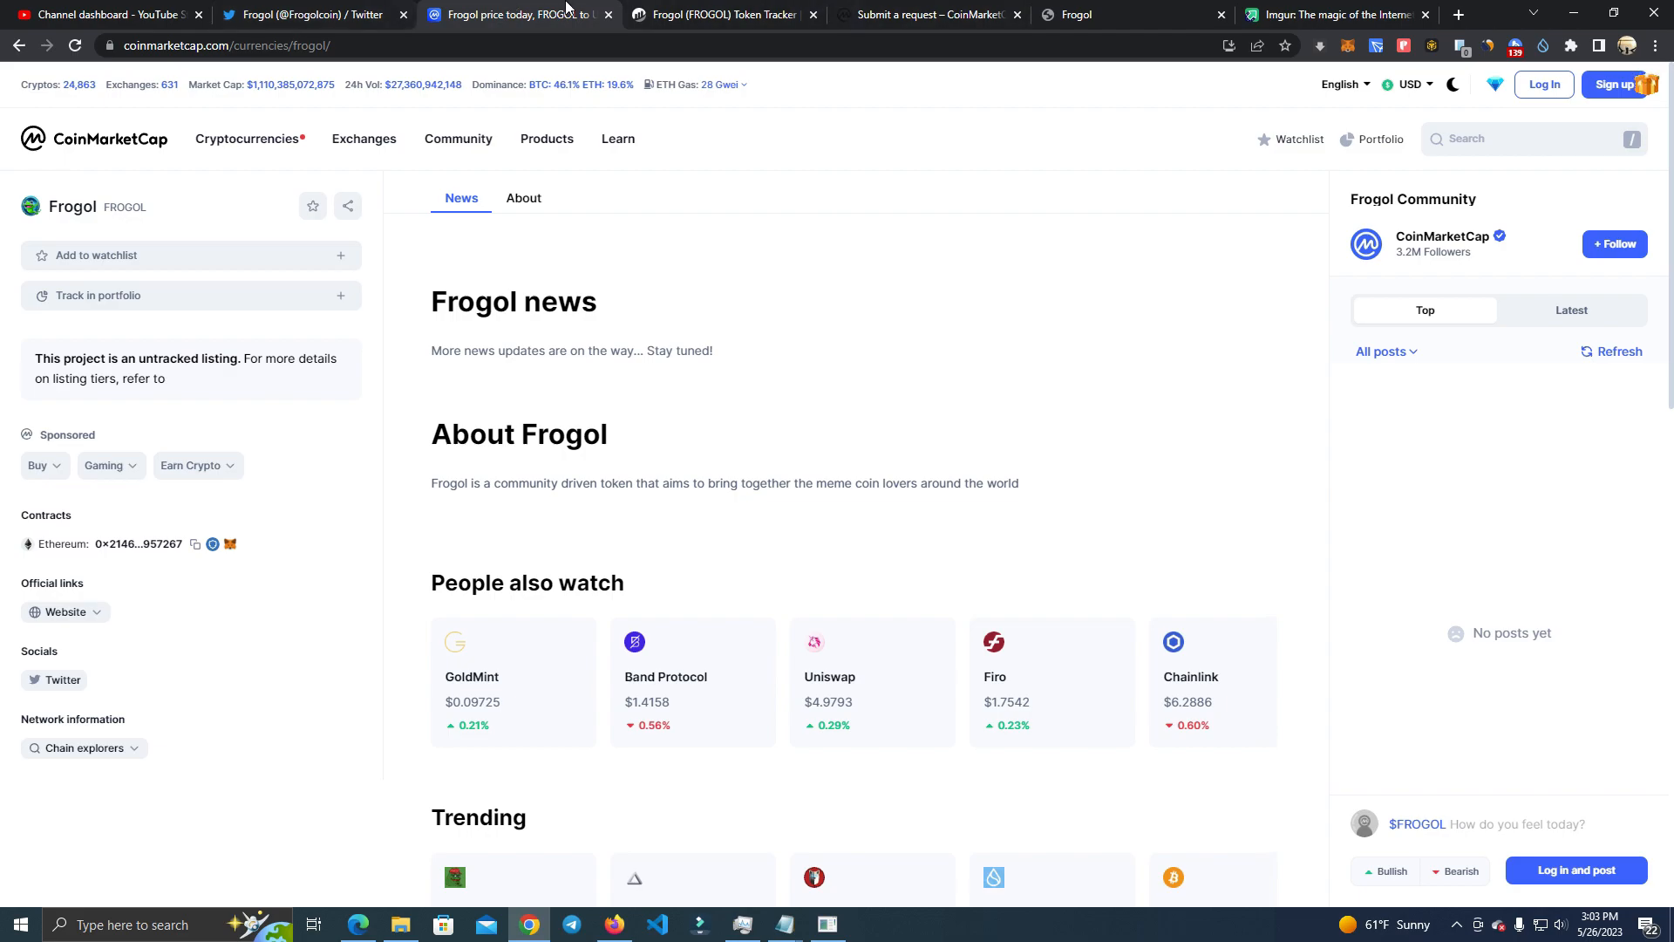
Step: Return to the listing form to review its verification post and proof sections
click(916, 15)
scroll(623, 558, down, 1)
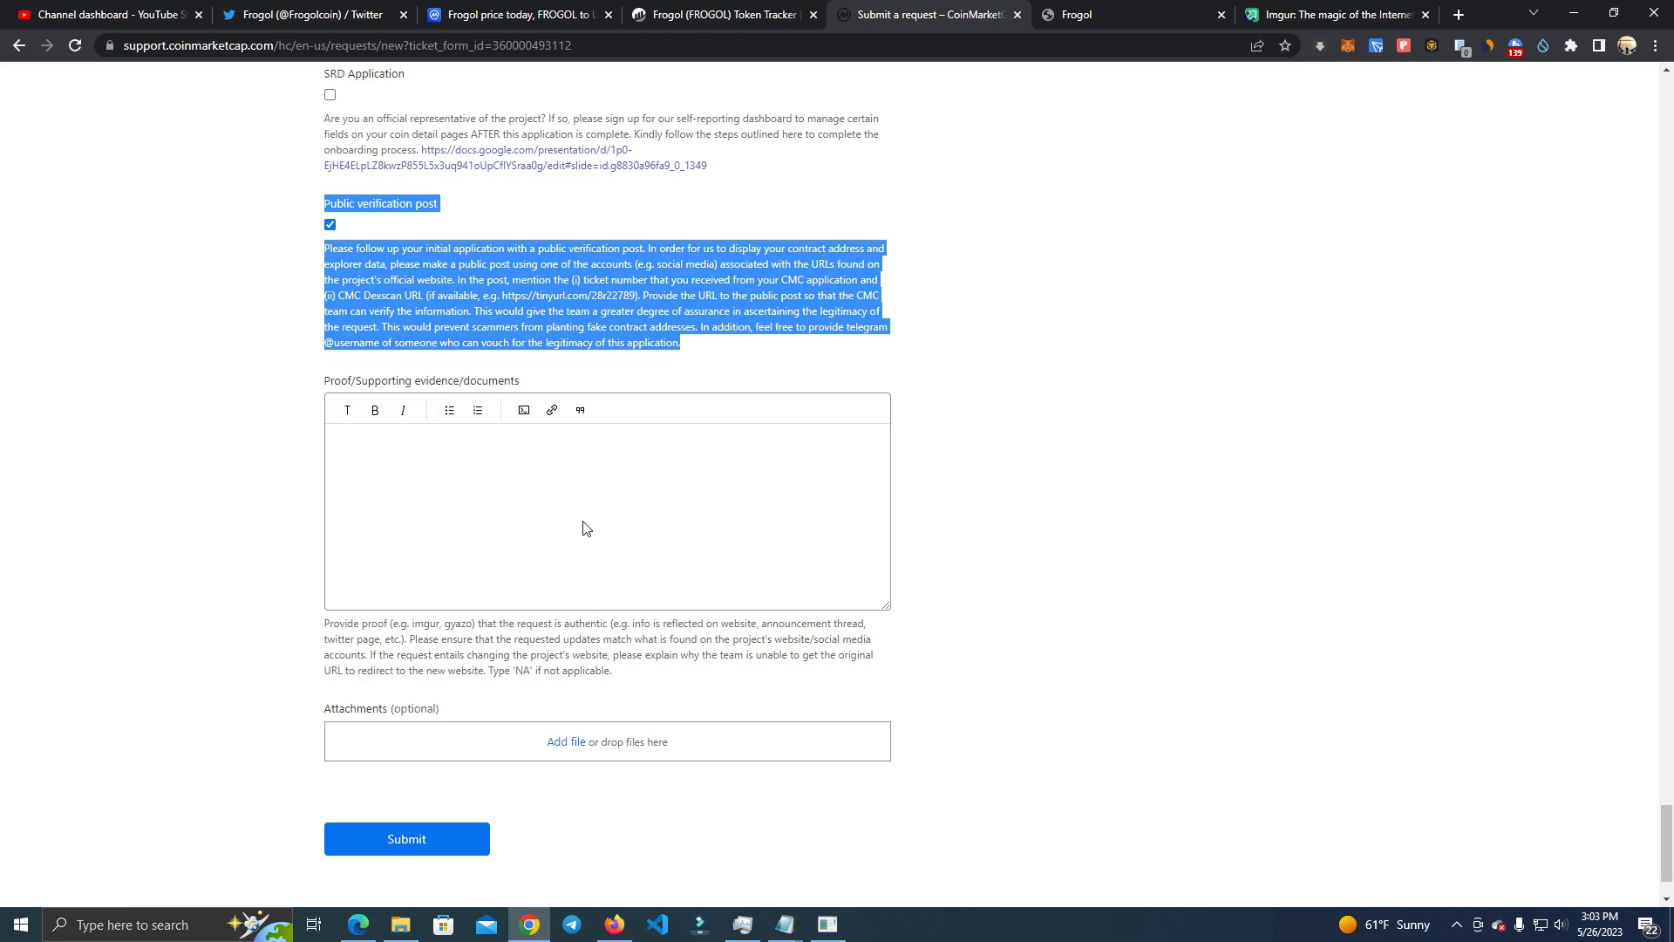
scroll(575, 262, up, 4)
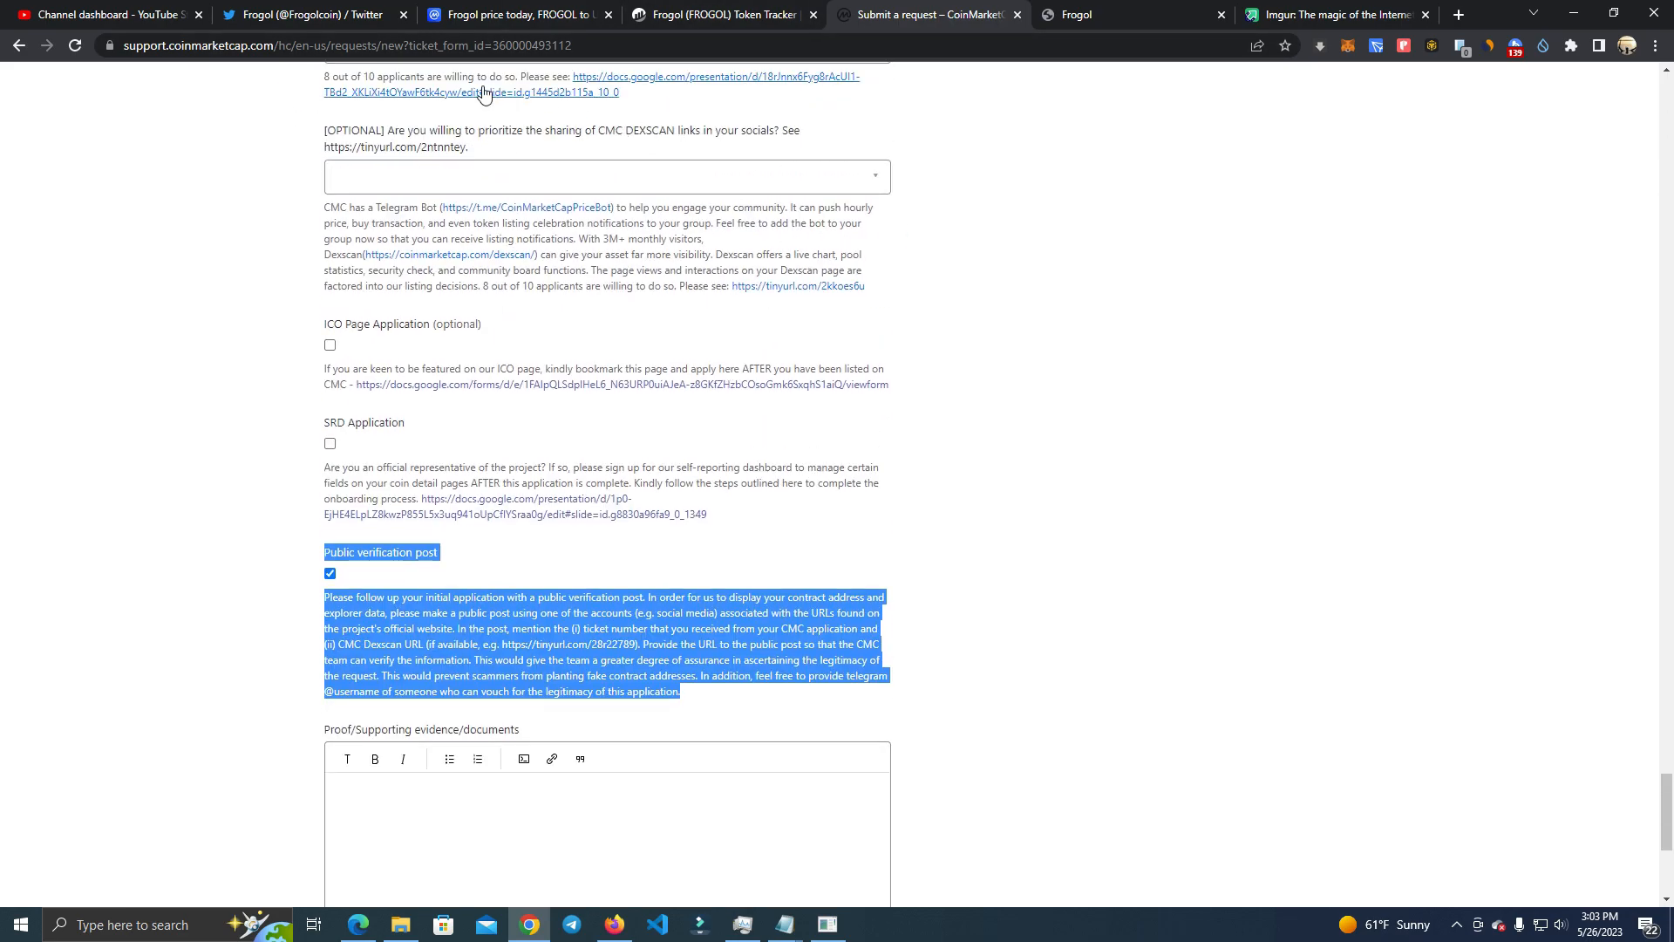
scroll(609, 304, down, 5)
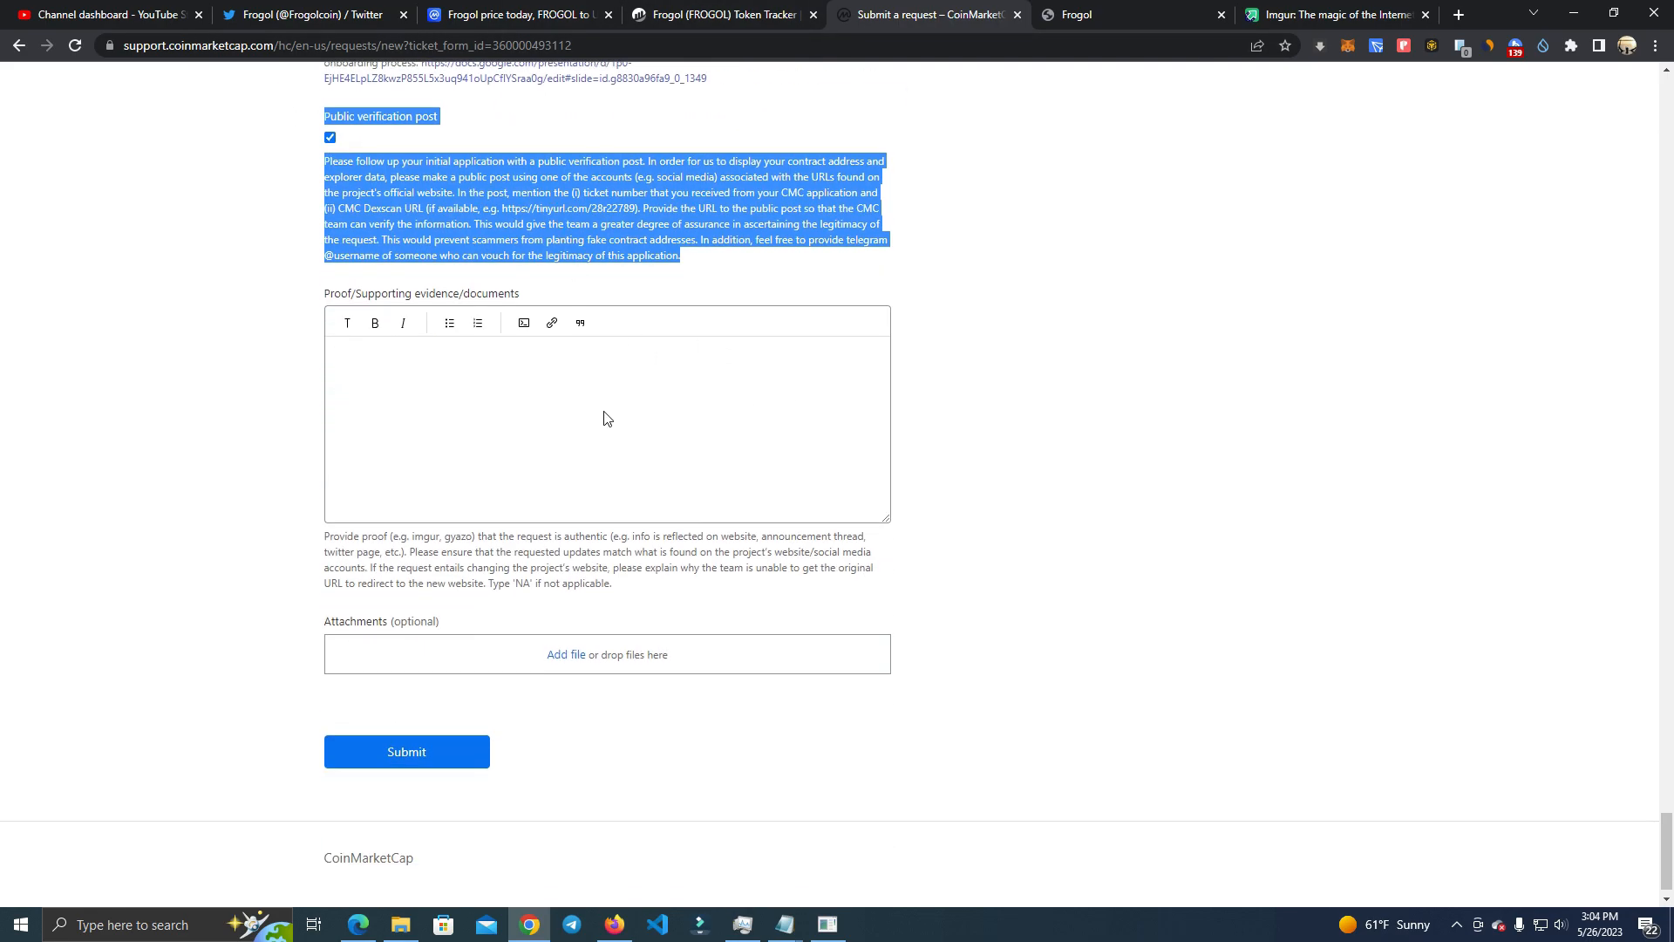
scroll(866, 419, up, 4)
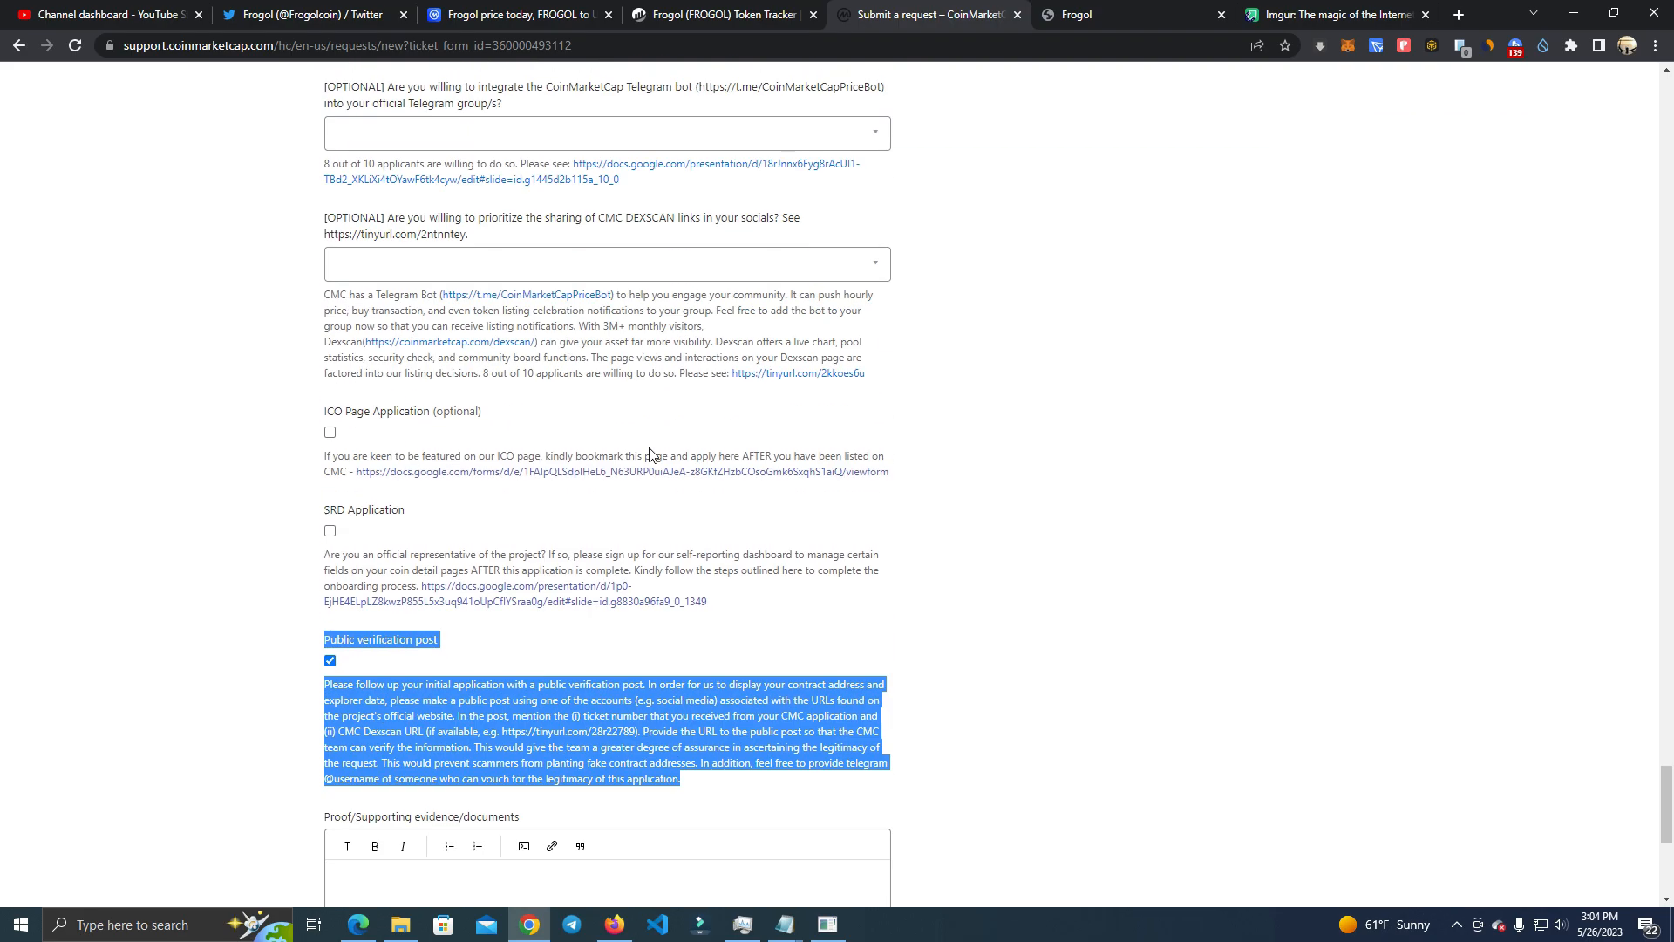
scroll(839, 419, down, 3)
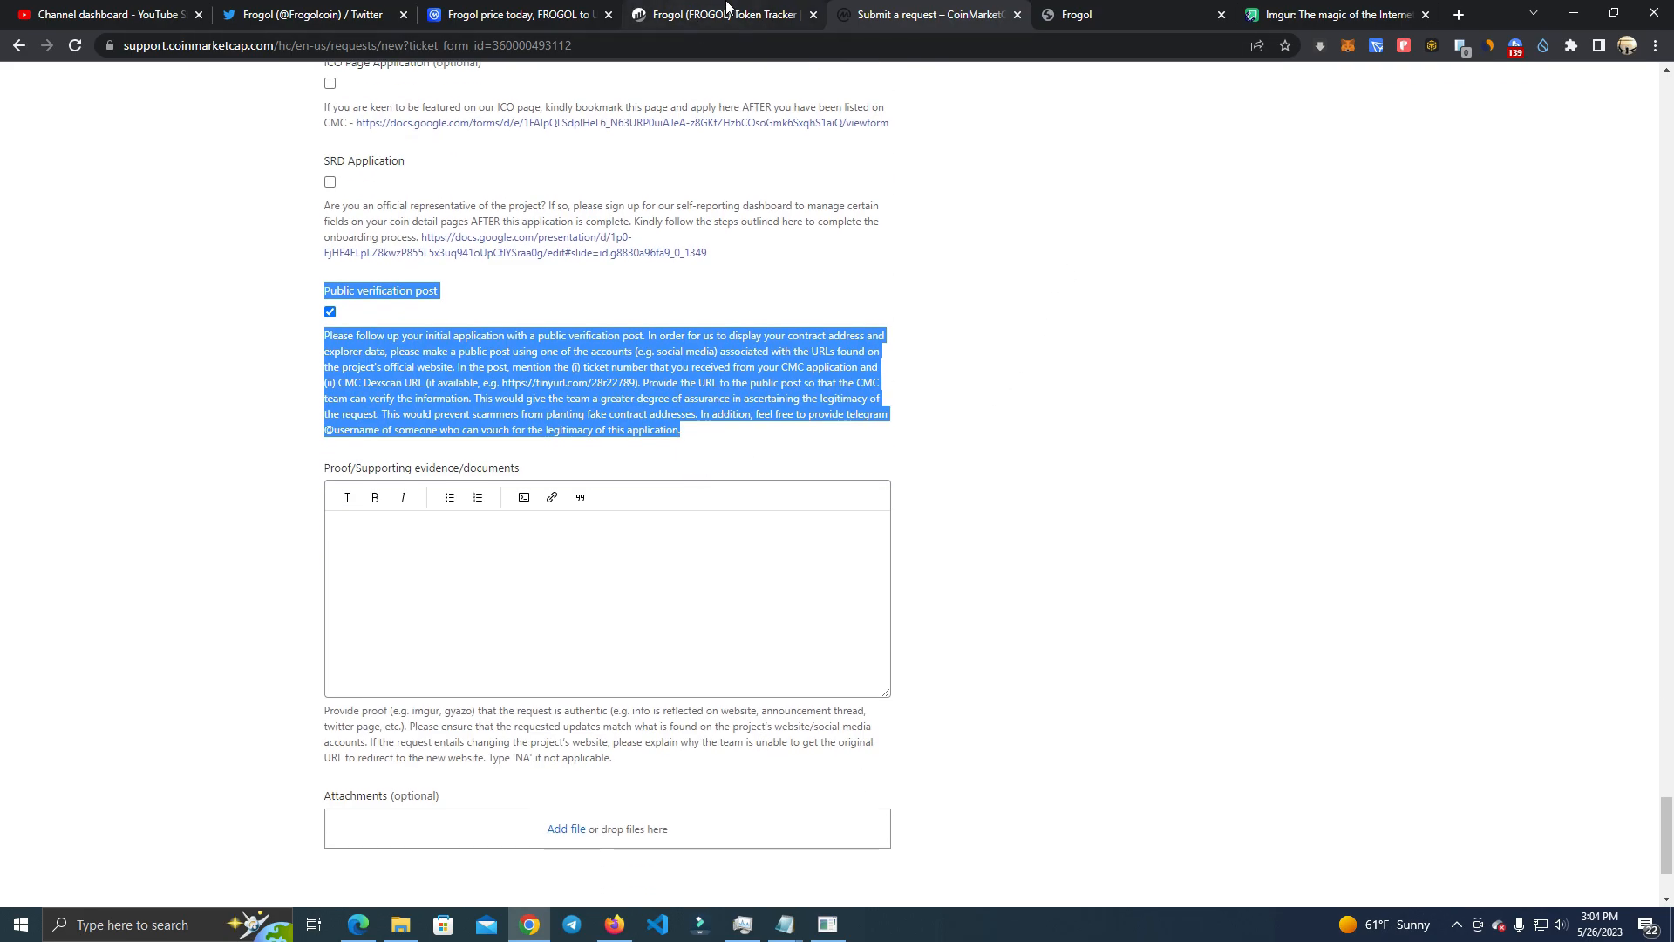
Step: Look over the Frogol website's roadmap and tokenomics, then focus the Proof/Supporting evidence box
click(1086, 14)
scroll(820, 445, down, 5)
scroll(821, 445, down, 4)
scroll(1007, 748, up, 1)
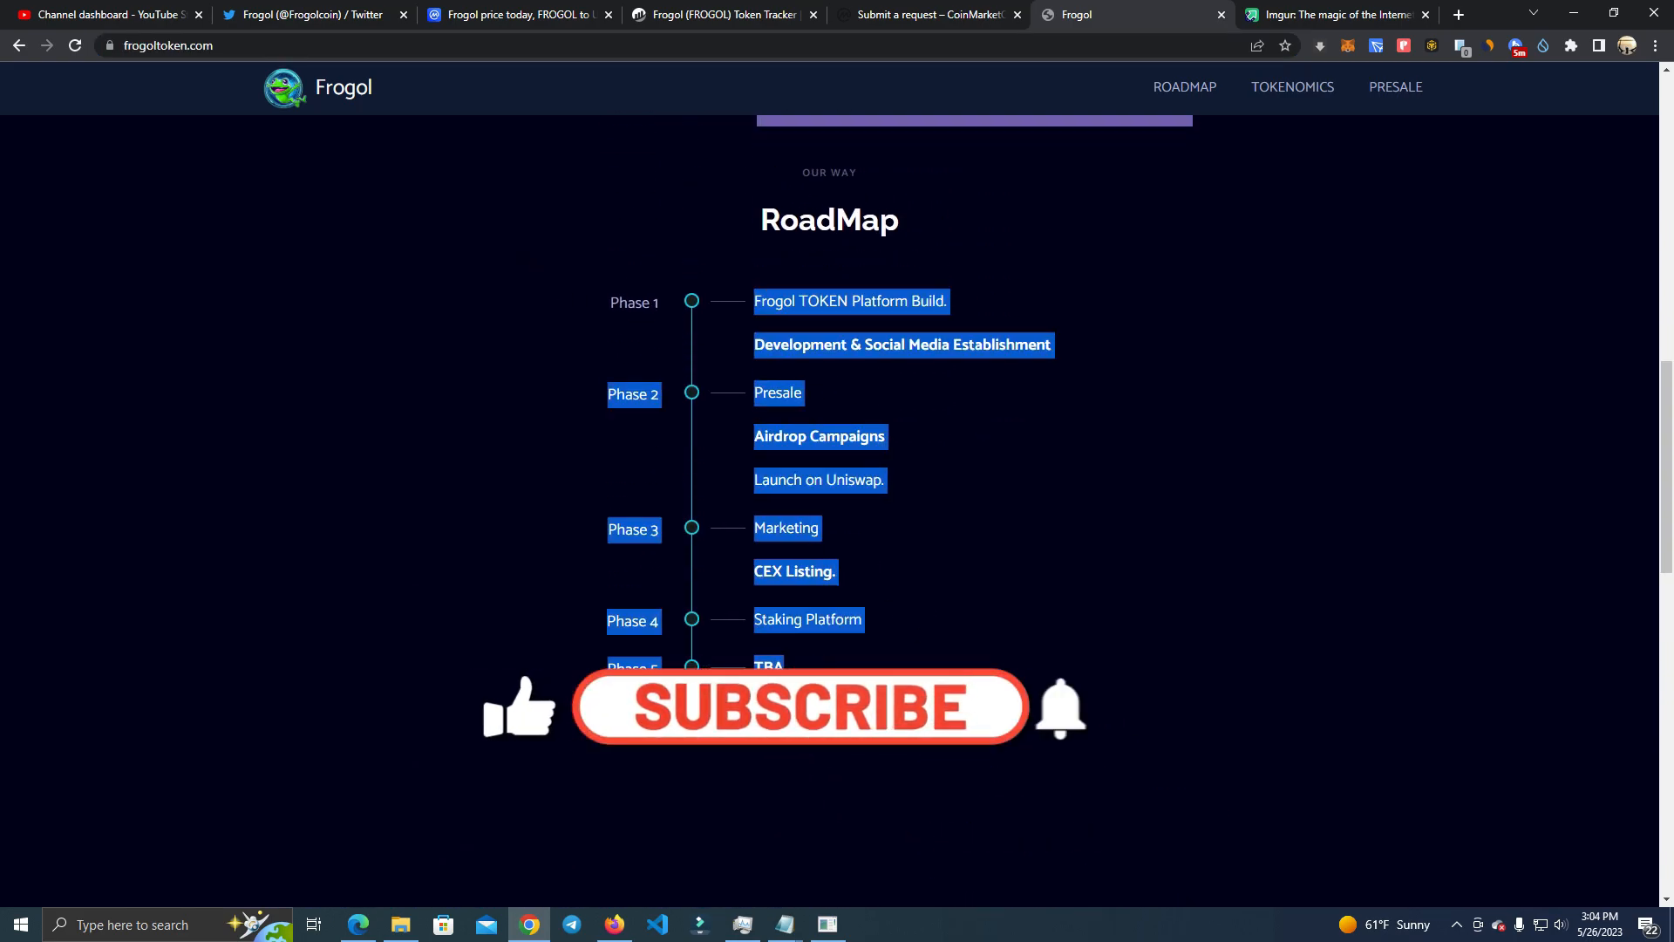
scroll(837, 523, down, 5)
scroll(1108, 512, down, 3)
scroll(1108, 512, up, 3)
click(843, 268)
scroll(1309, 628, down, 5)
scroll(1394, 657, up, 1)
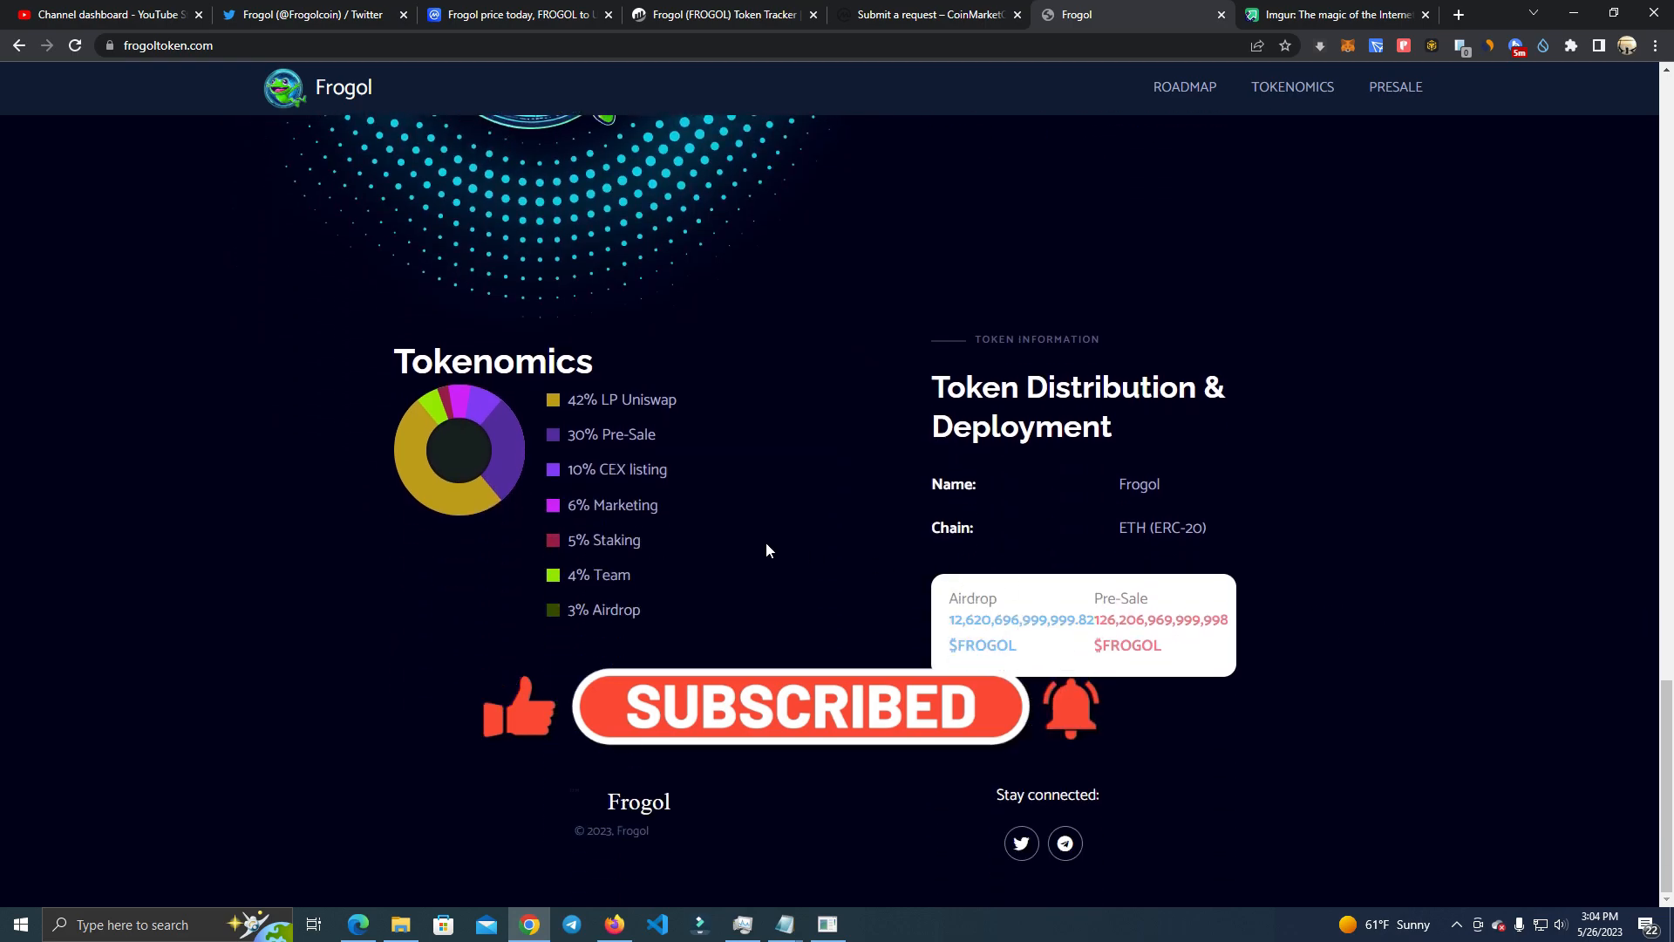
scroll(800, 570, up, 5)
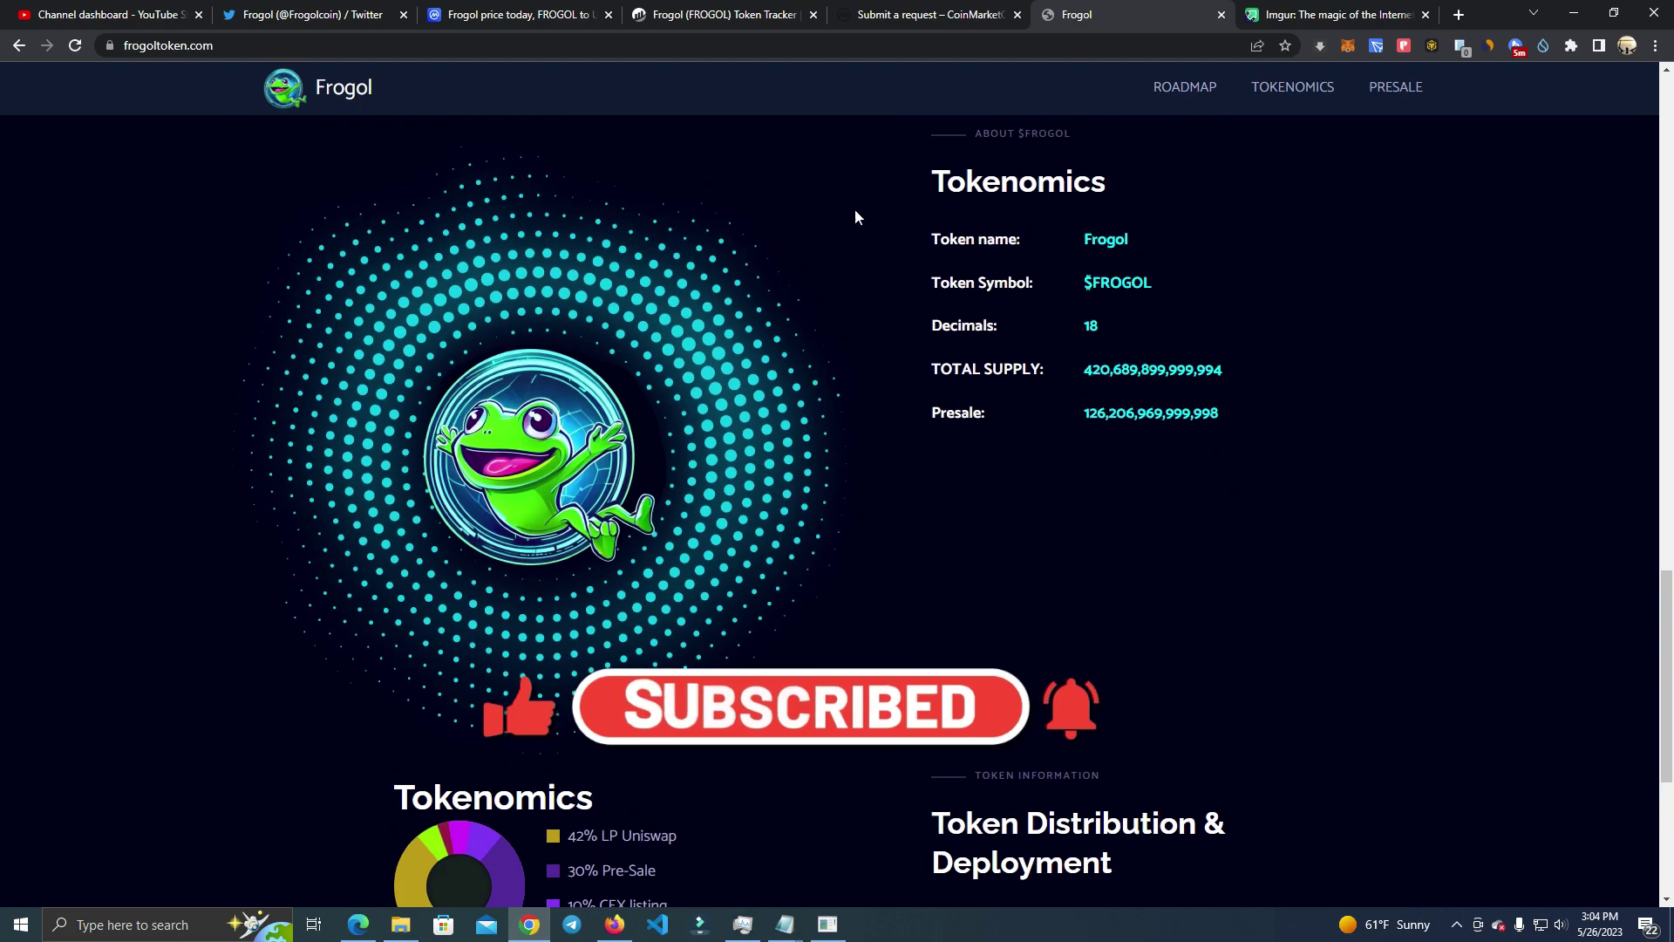
click(916, 14)
scroll(677, 693, down, 2)
scroll(676, 523, up, 1)
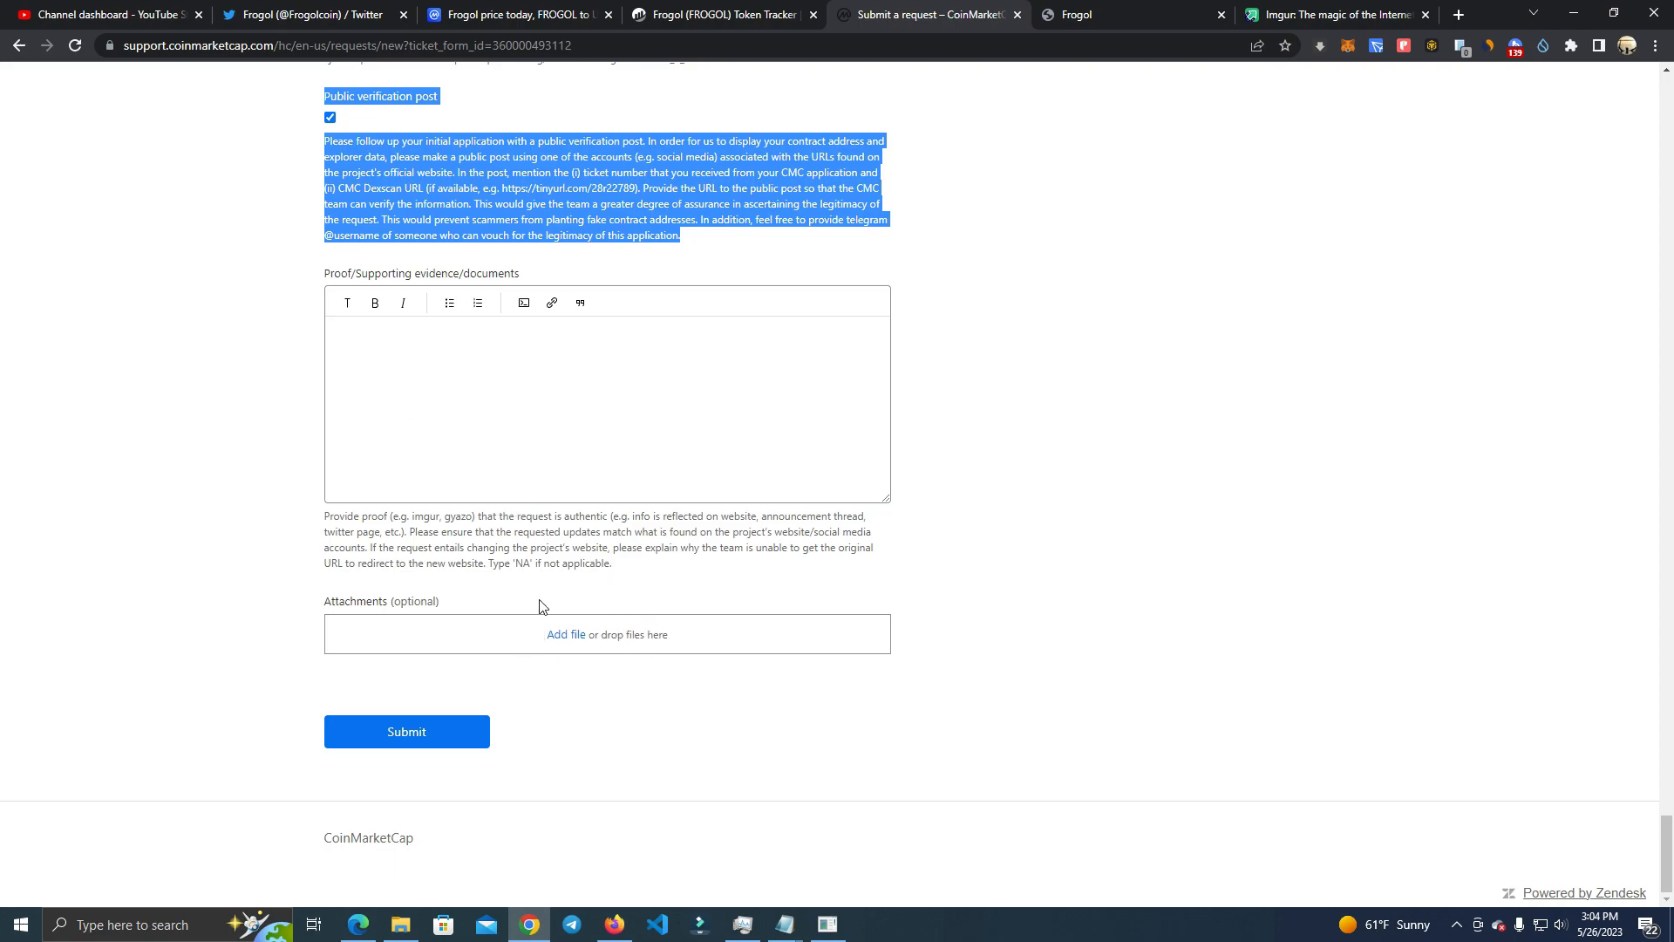
click(462, 406)
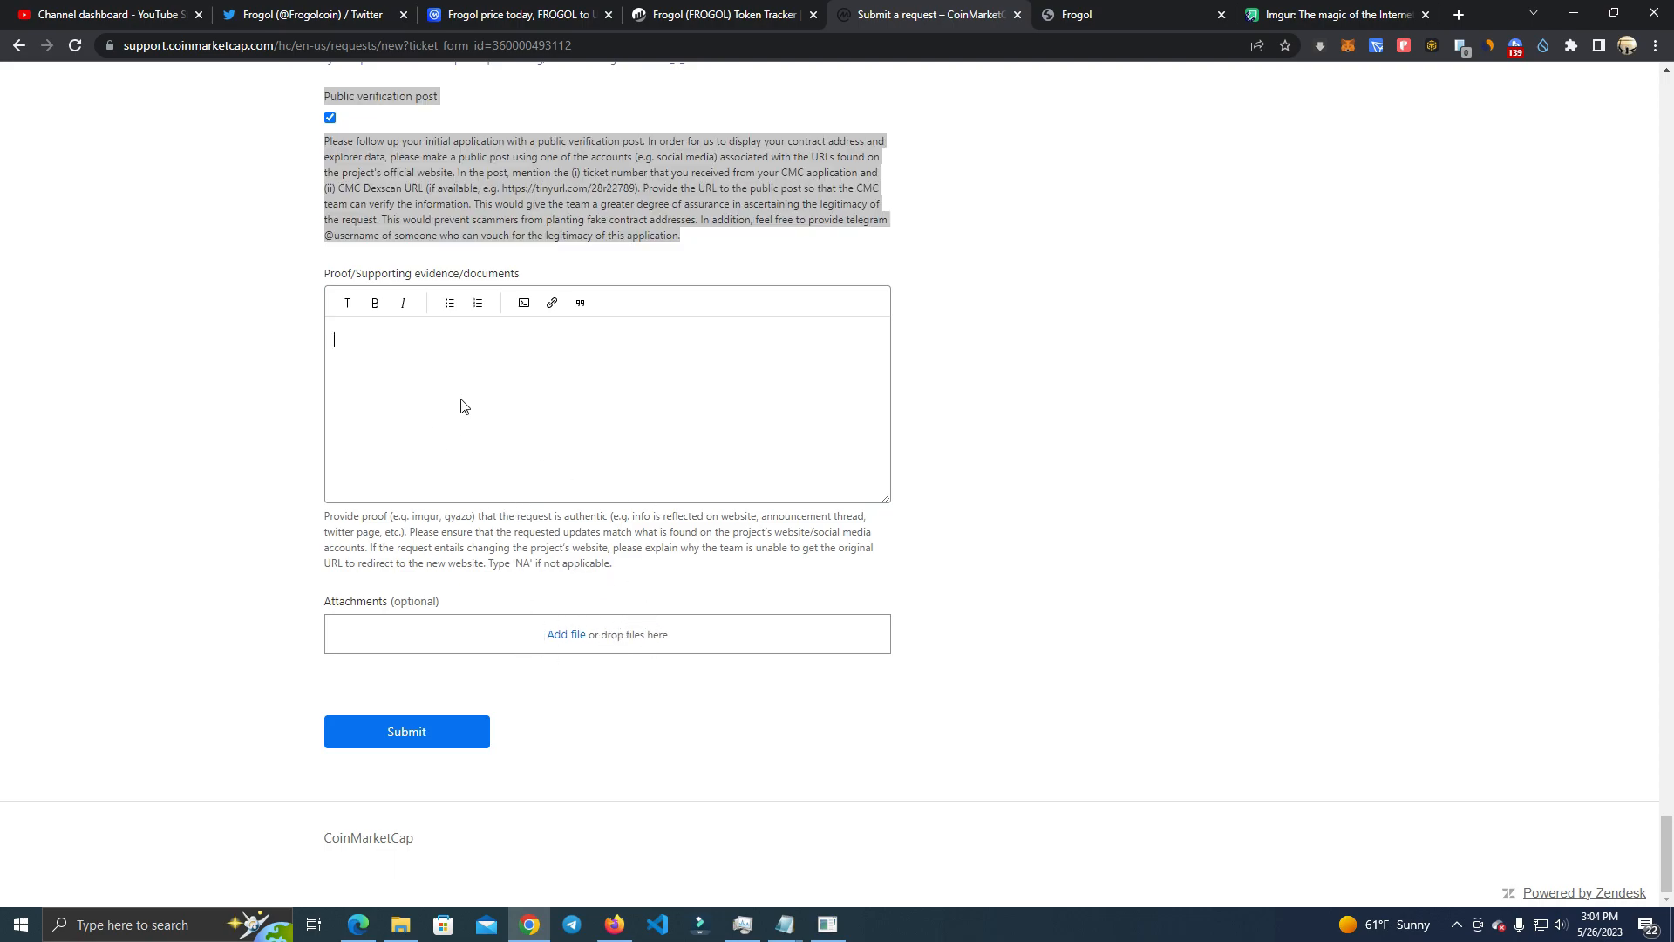
scroll(550, 393, up, 1)
scroll(627, 445, up, 2)
scroll(642, 608, up, 2)
scroll(677, 631, down, 4)
Step: Return to the Frogol Twitter profile top and highlight its 440 Followers count several times
click(312, 15)
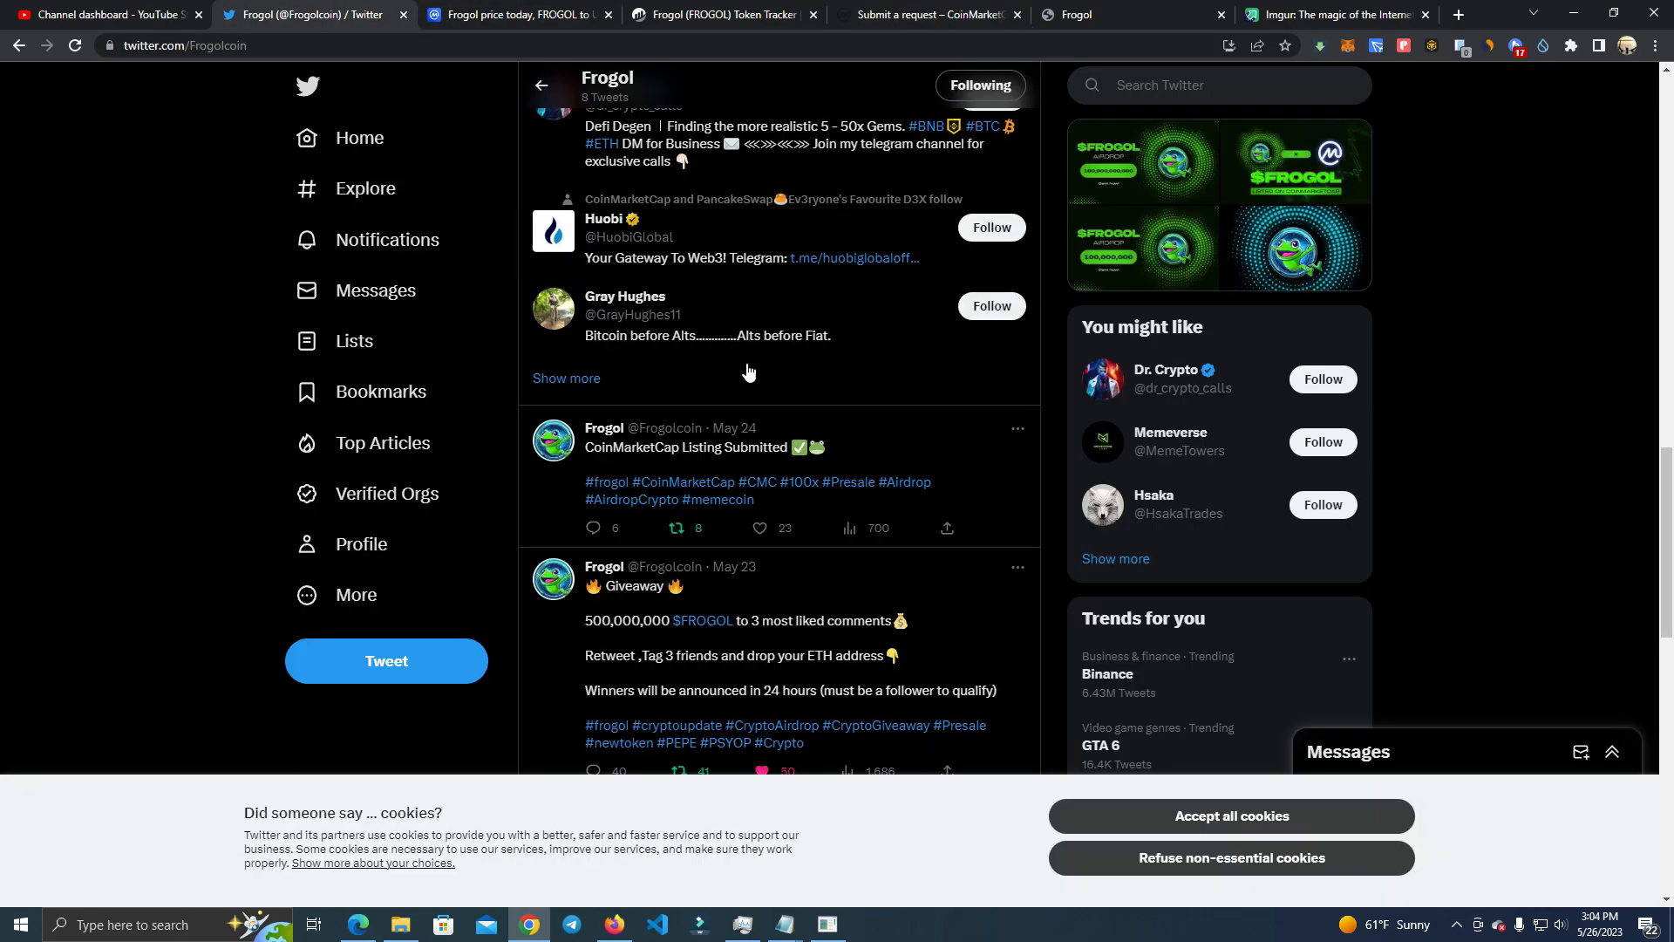
scroll(823, 527, down, 2)
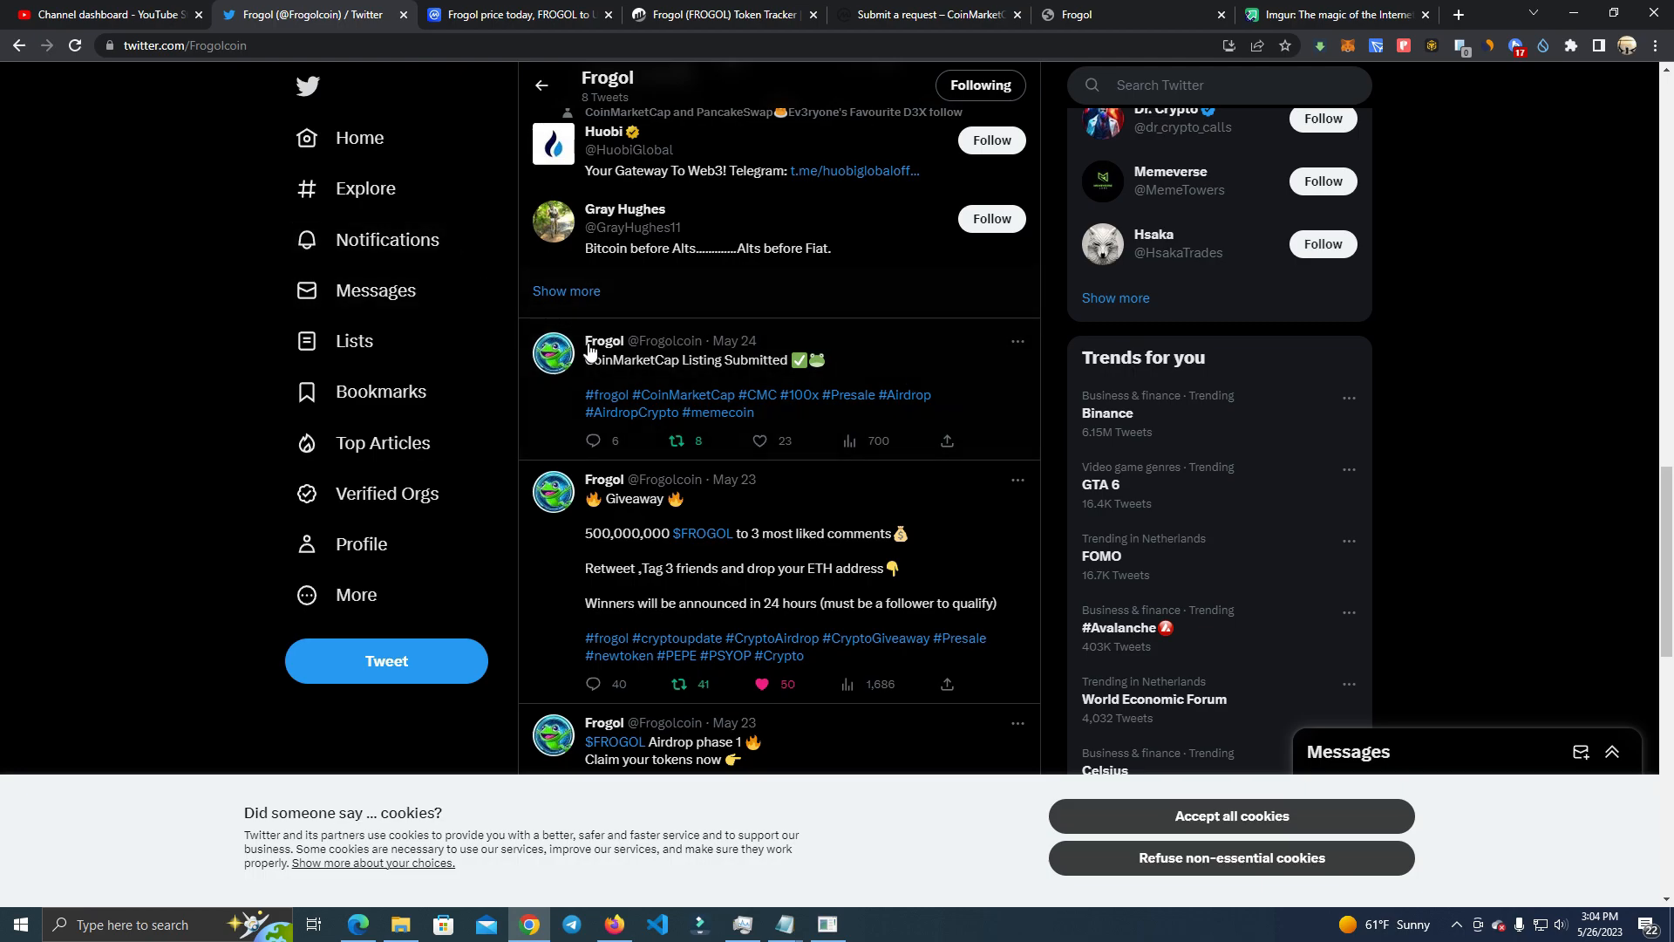
click(554, 352)
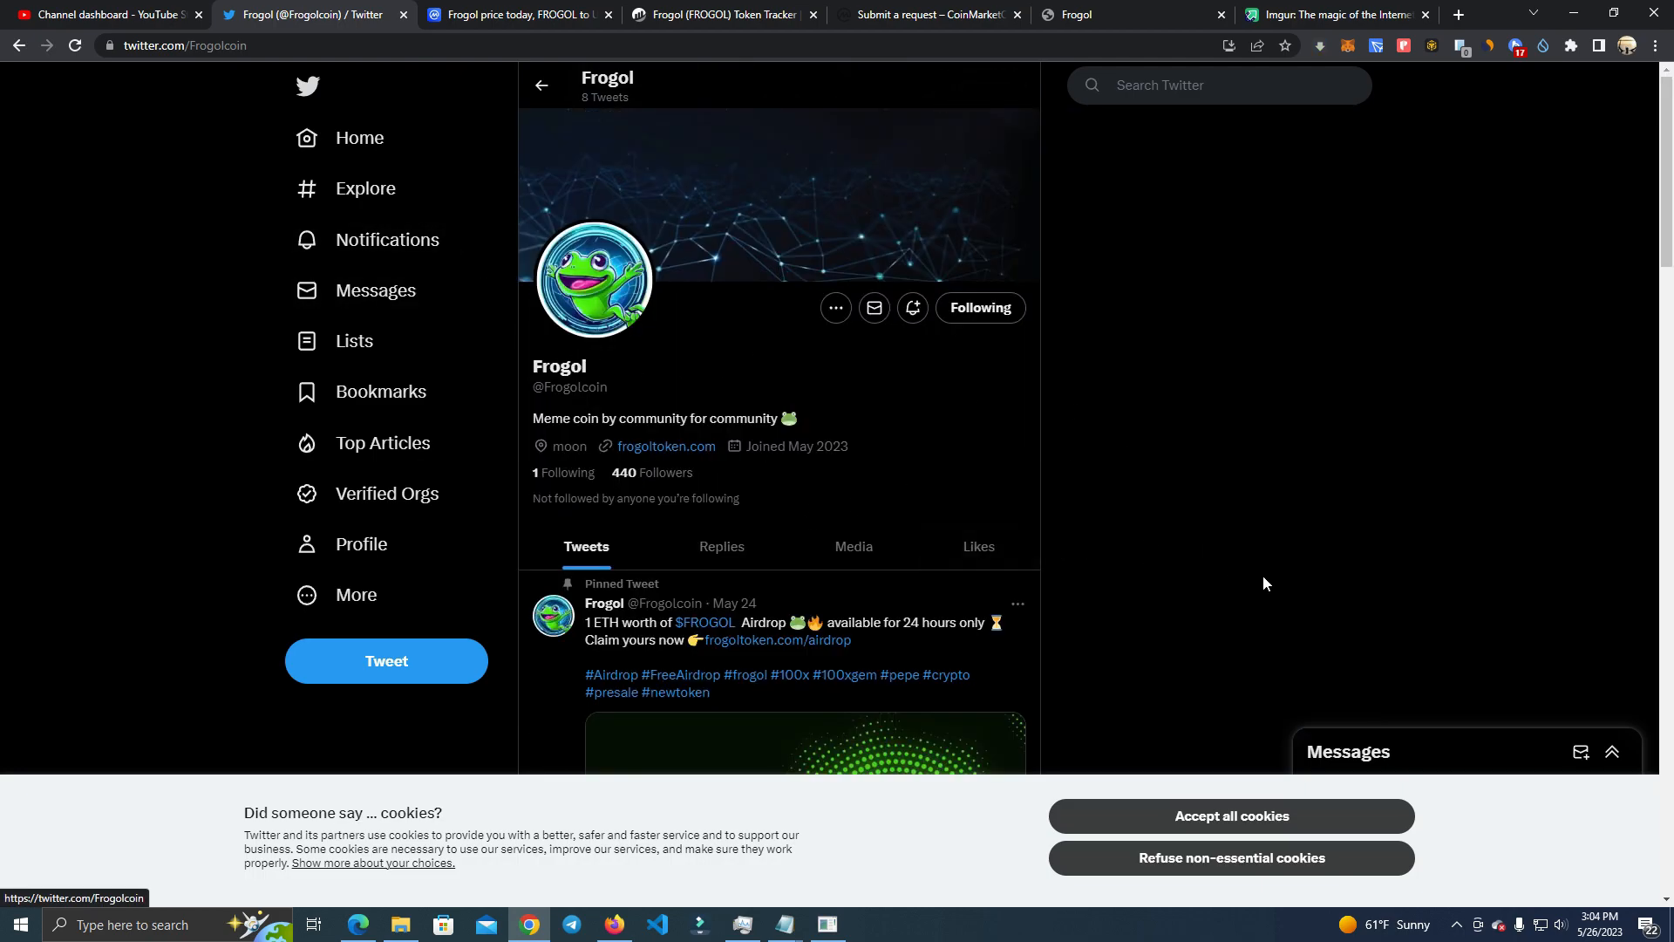
scroll(807, 444, down, 5)
scroll(808, 471, down, 3)
scroll(804, 498, up, 4)
scroll(805, 510, up, 4)
drag(703, 471, 615, 471)
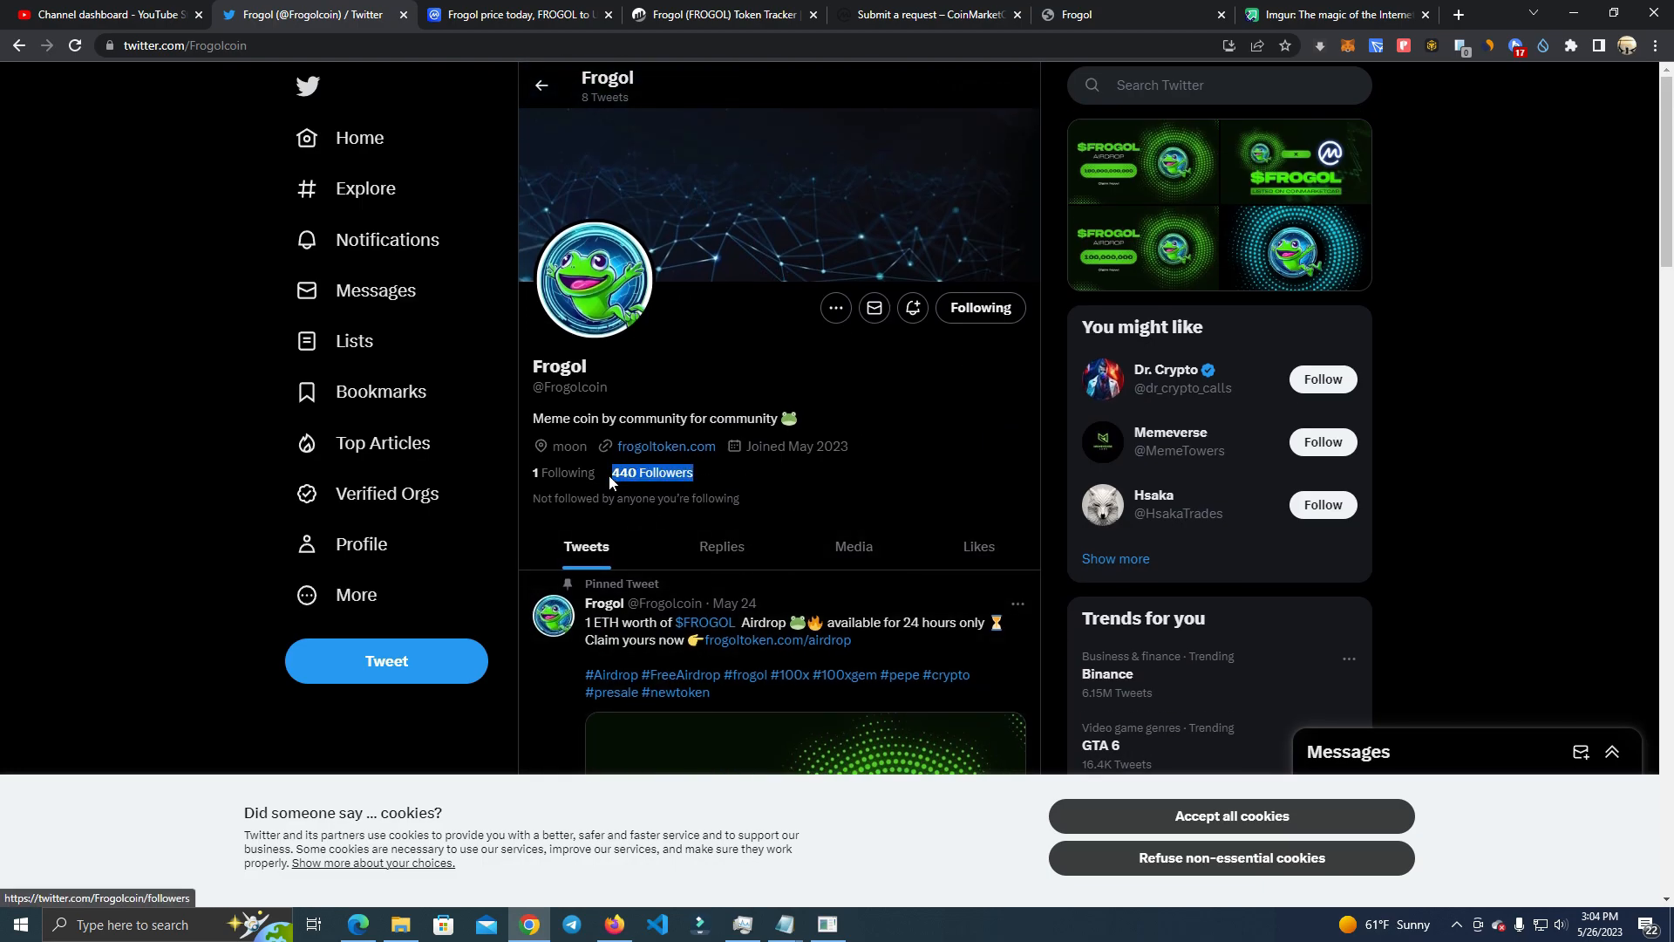
click(837, 496)
drag(693, 471, 612, 473)
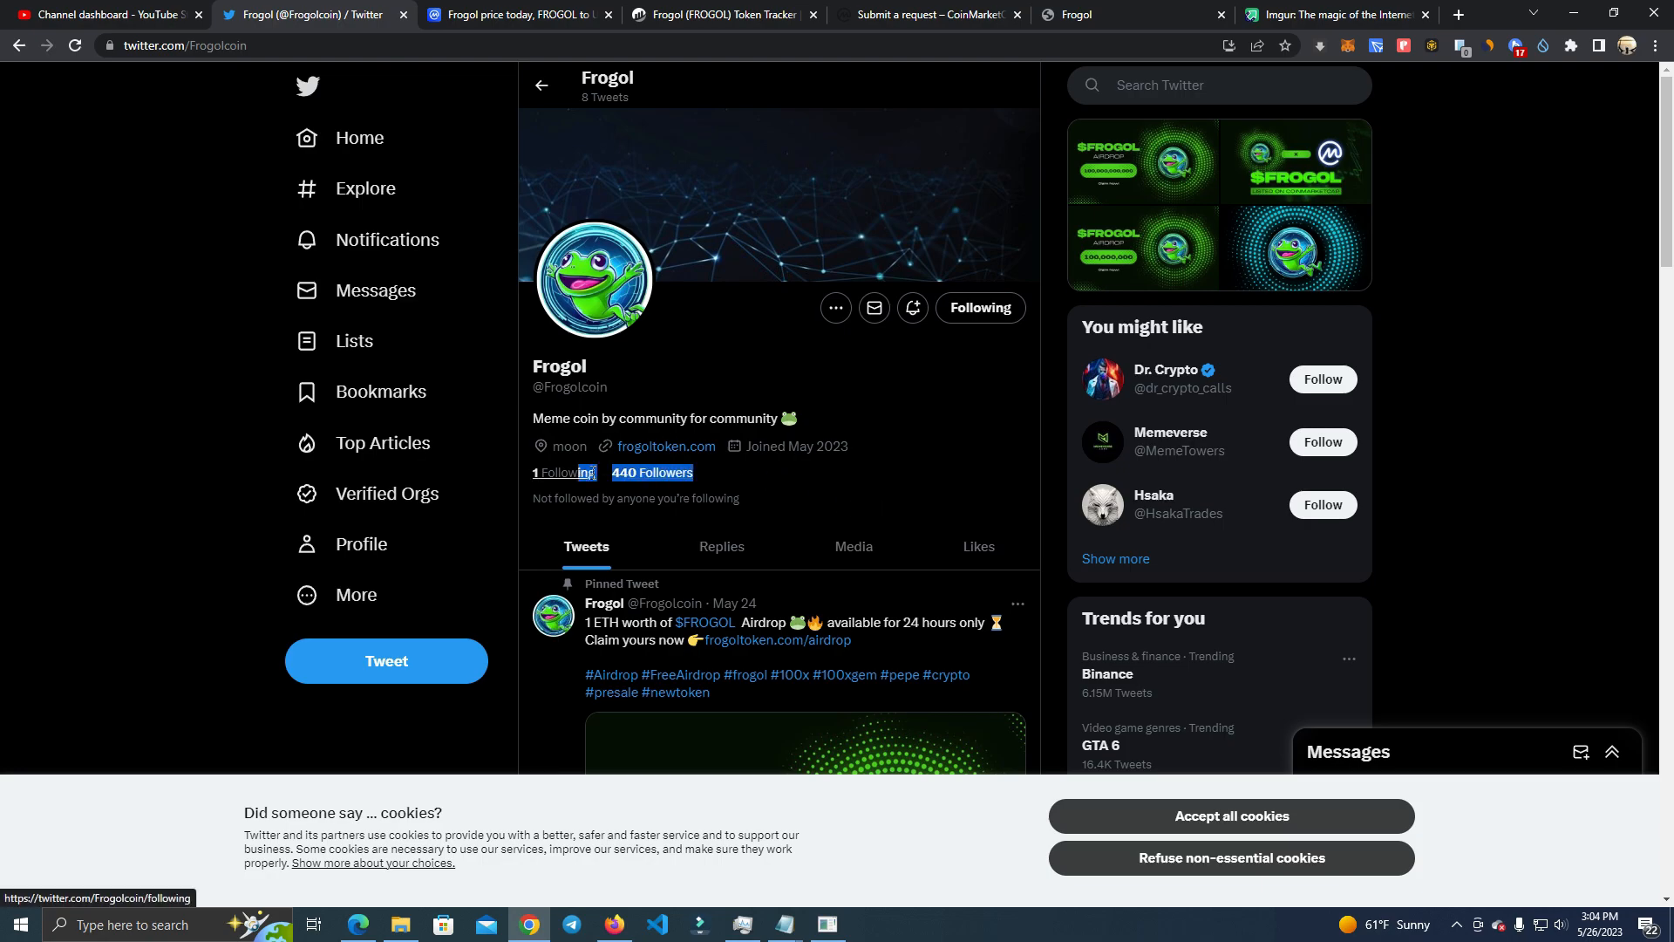
click(736, 469)
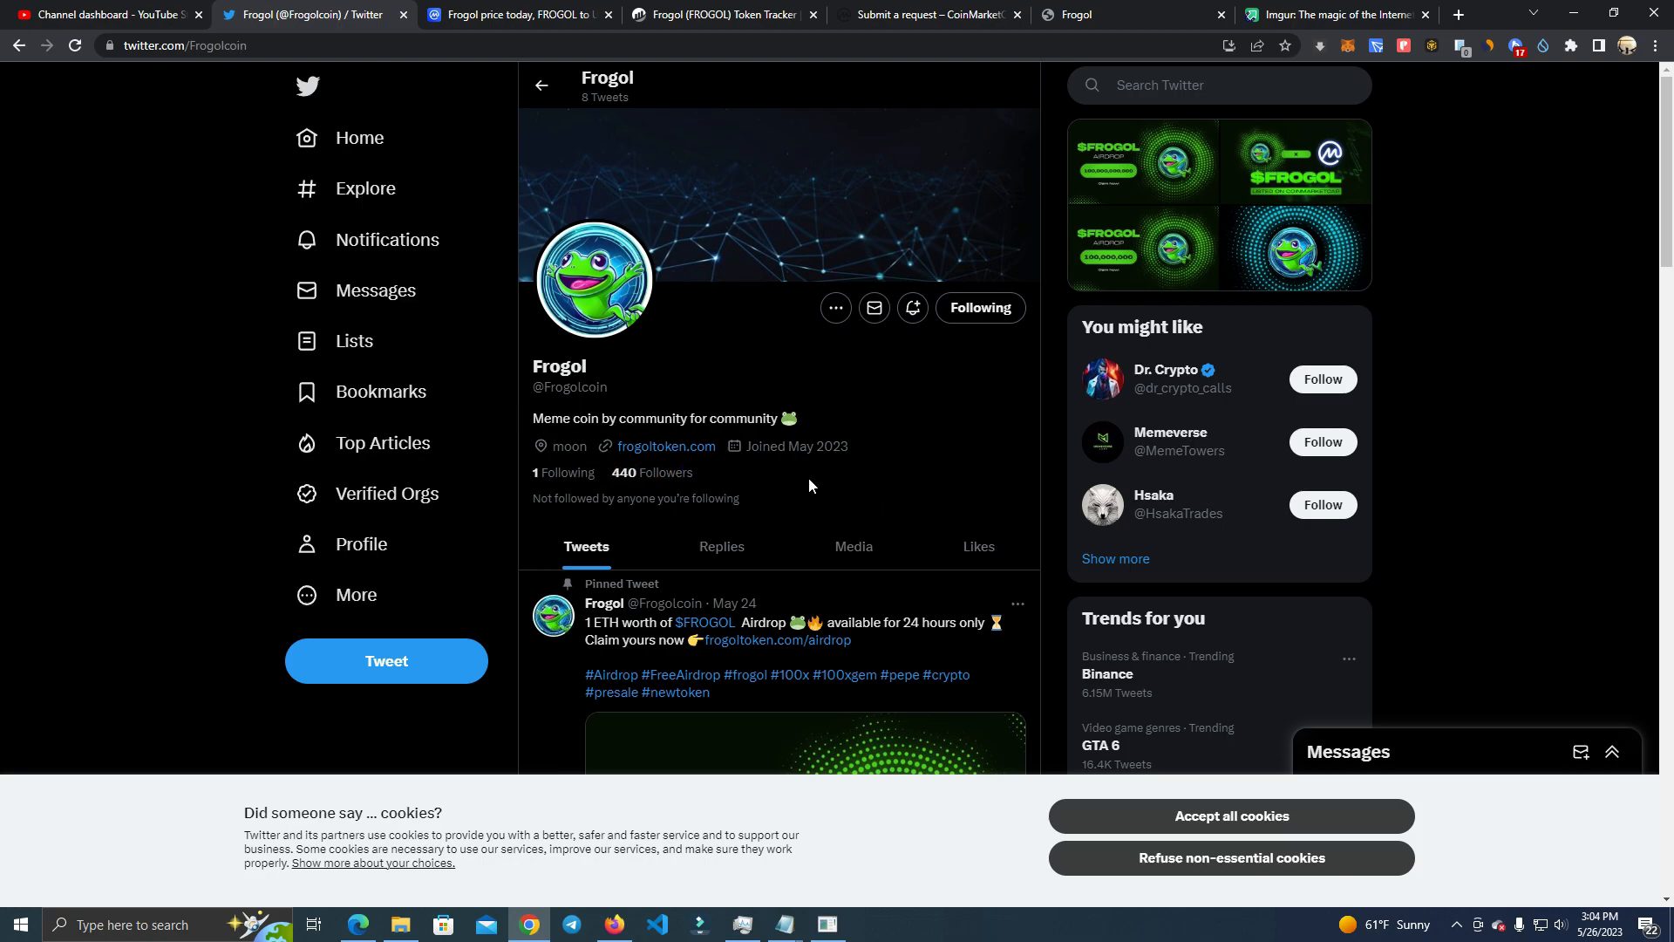
drag(702, 474, 615, 476)
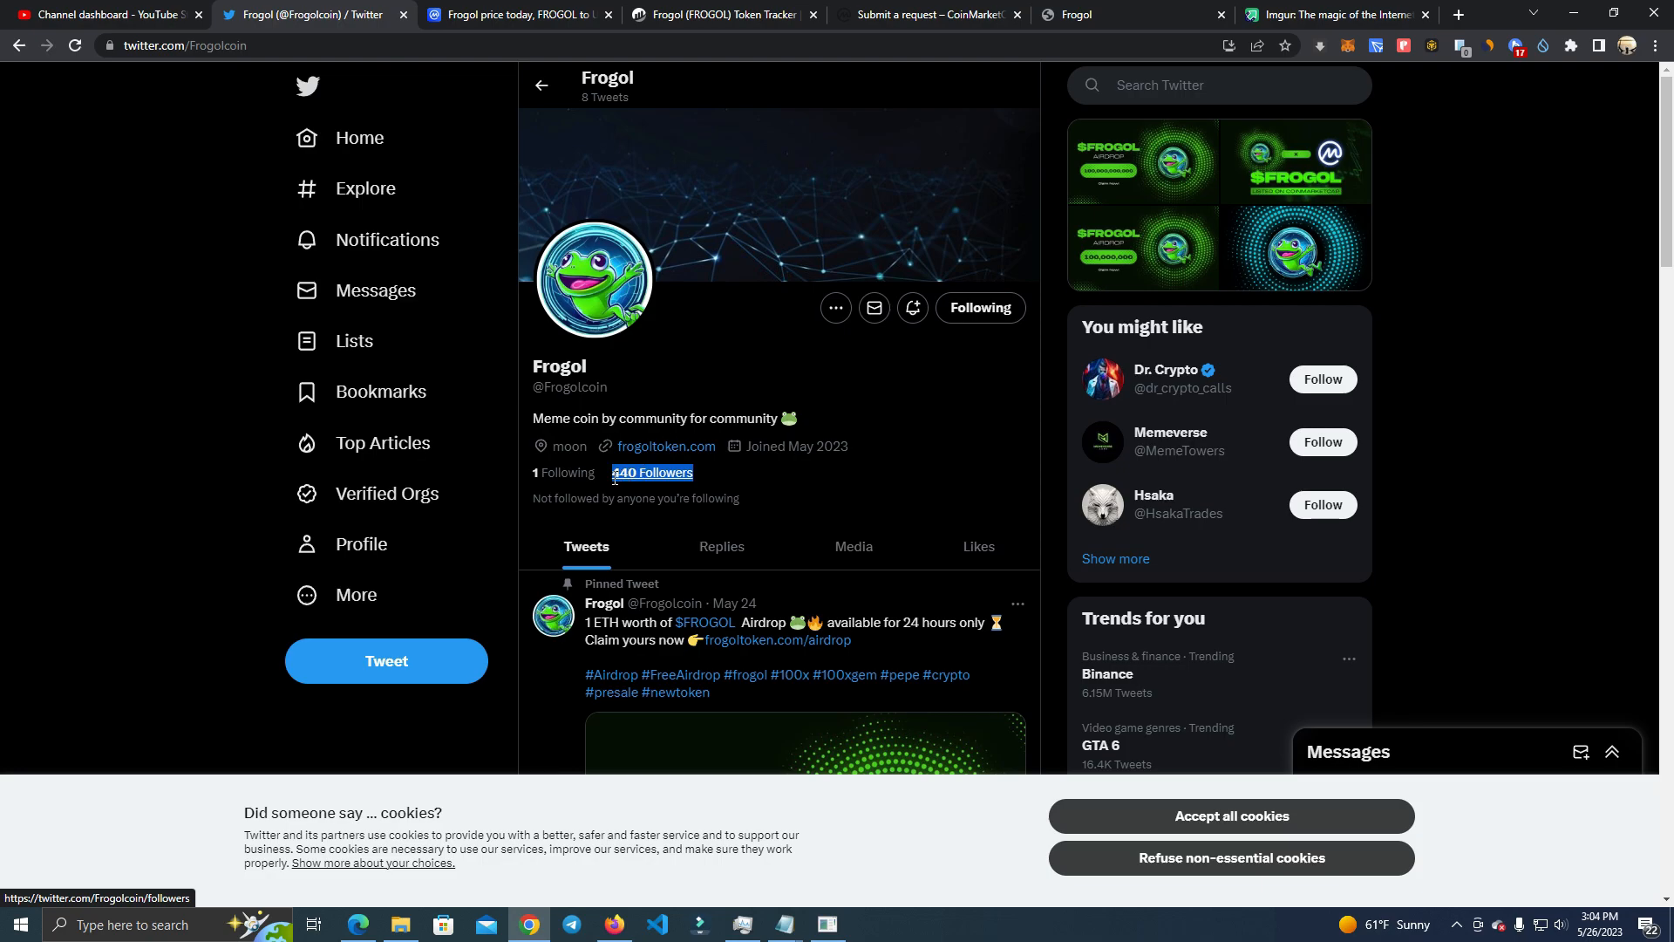
click(847, 476)
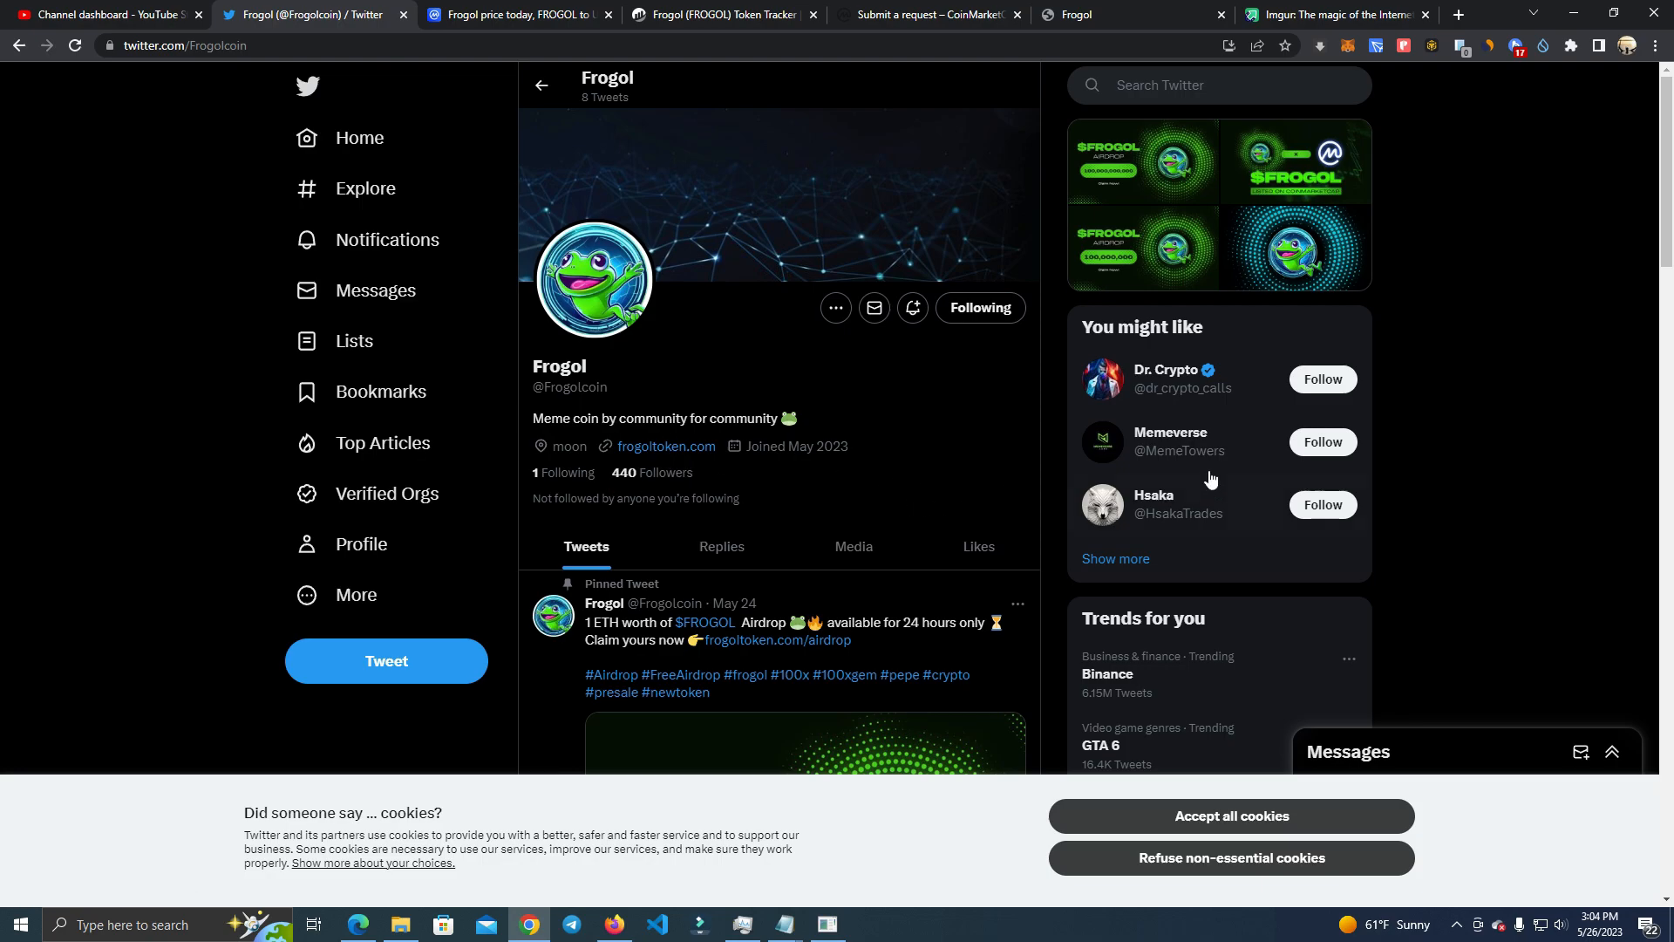
scroll(917, 524, down, 3)
scroll(916, 523, up, 3)
drag(693, 474, 612, 474)
scroll(924, 491, down, 1)
Step: Check the Frogol CoinMarketCap page, return to the listing form and select its web address
click(508, 13)
scroll(784, 531, down, 3)
scroll(864, 549, down, 2)
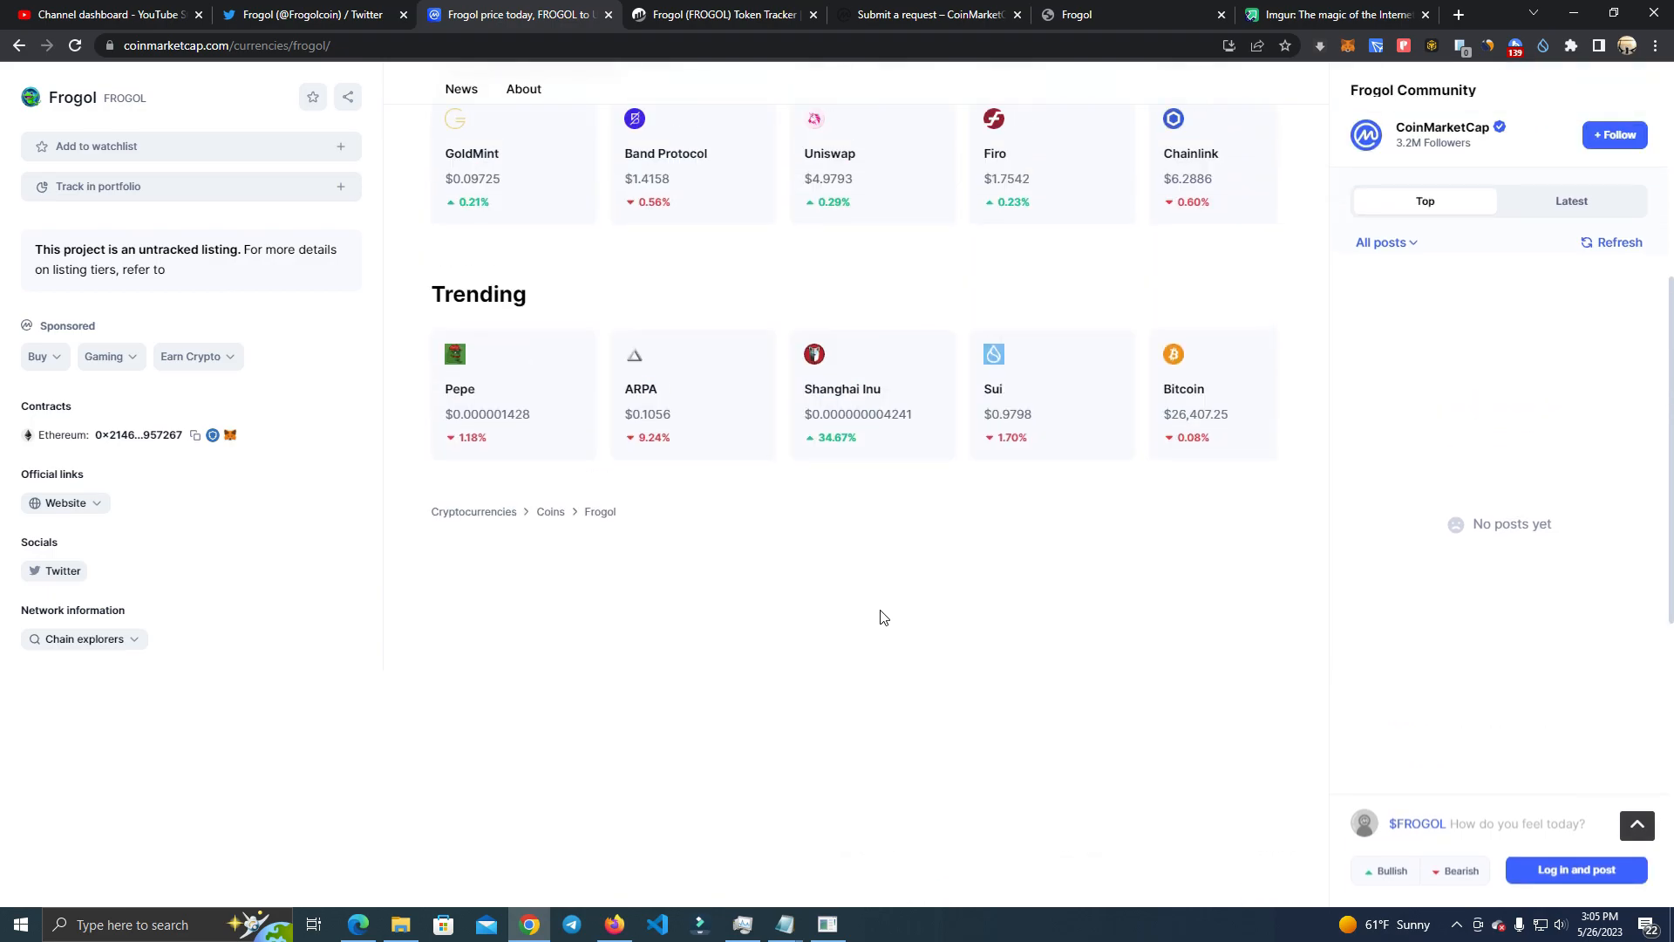
scroll(881, 616, up, 3)
scroll(694, 681, up, 3)
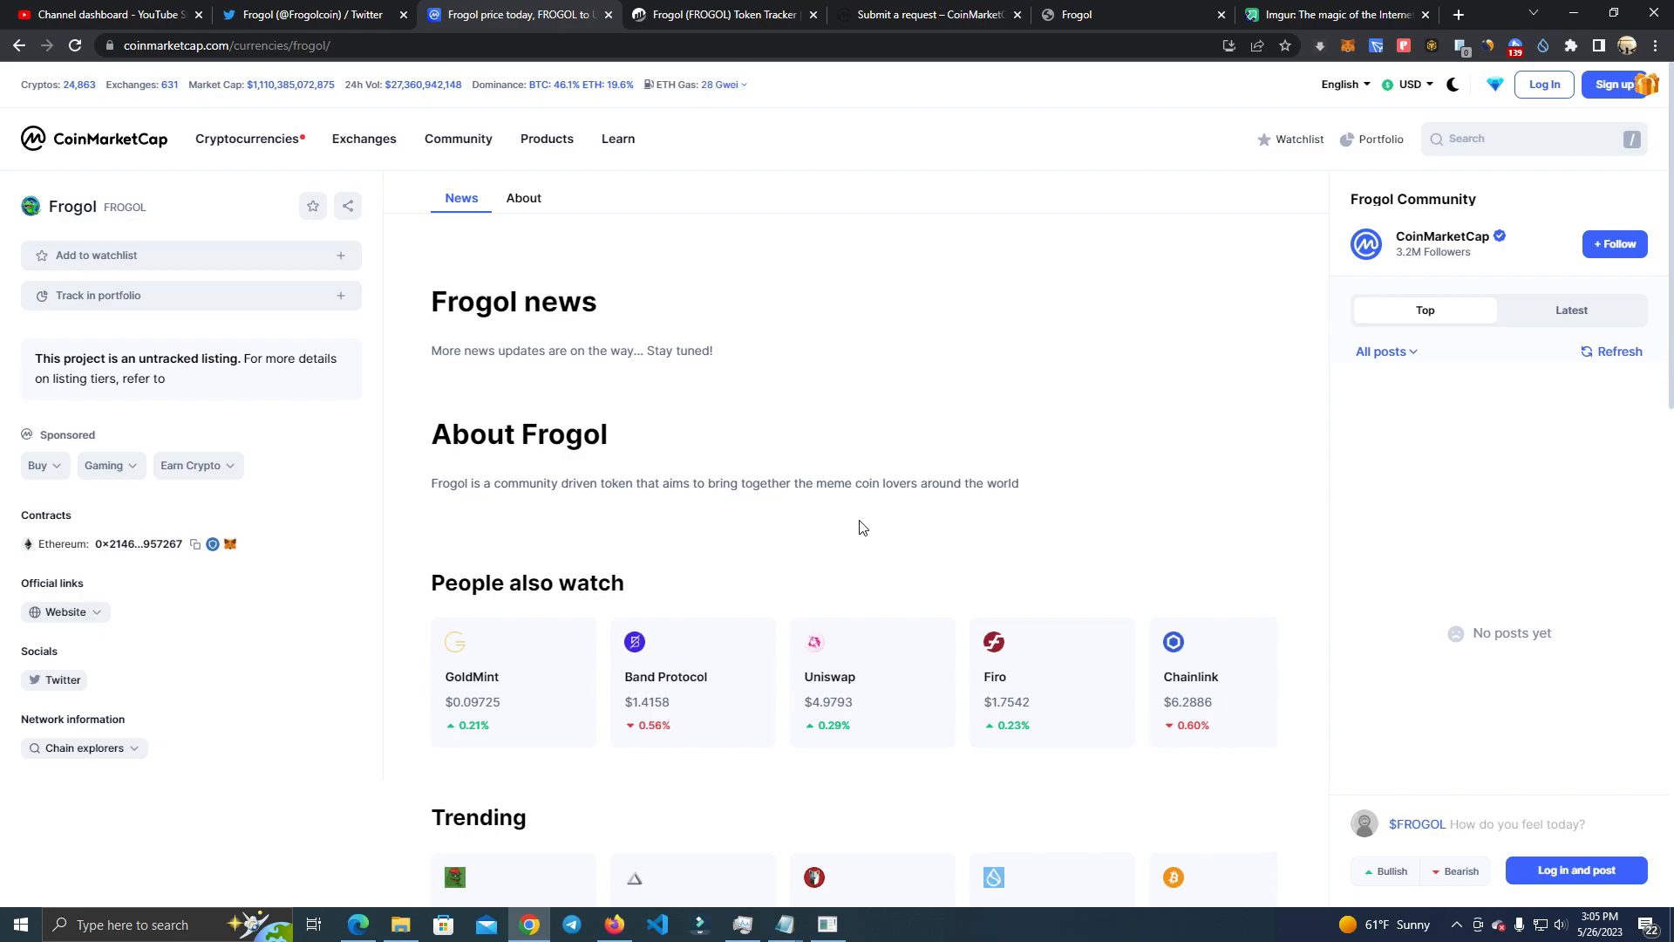
click(931, 15)
scroll(750, 574, up, 3)
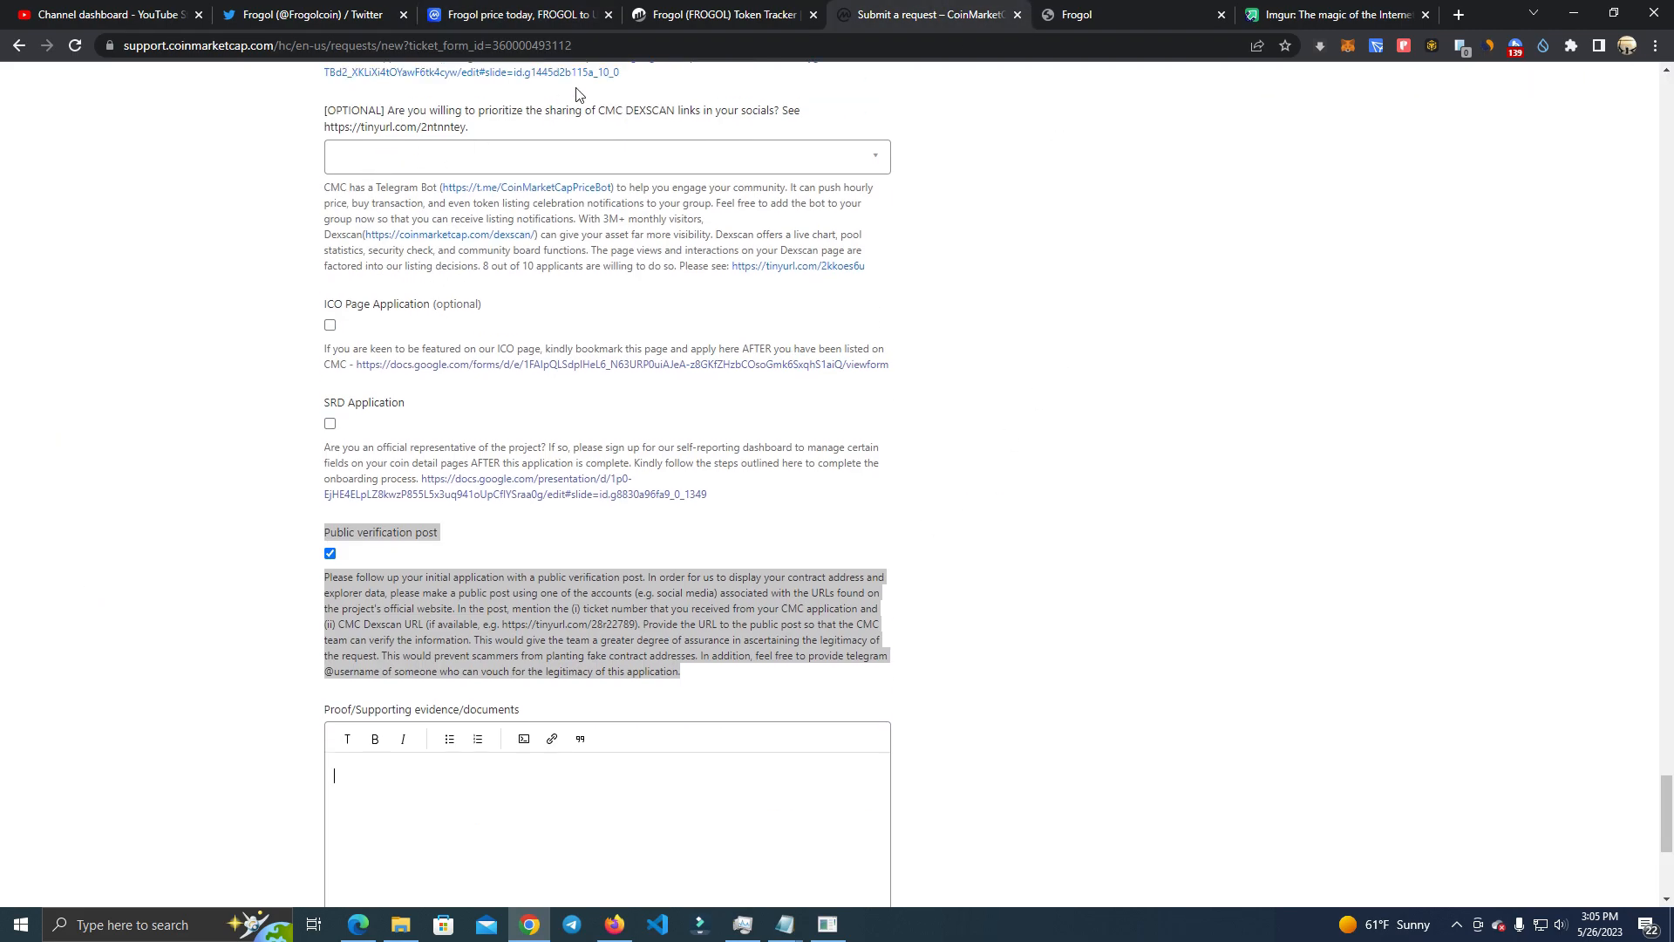
click(340, 45)
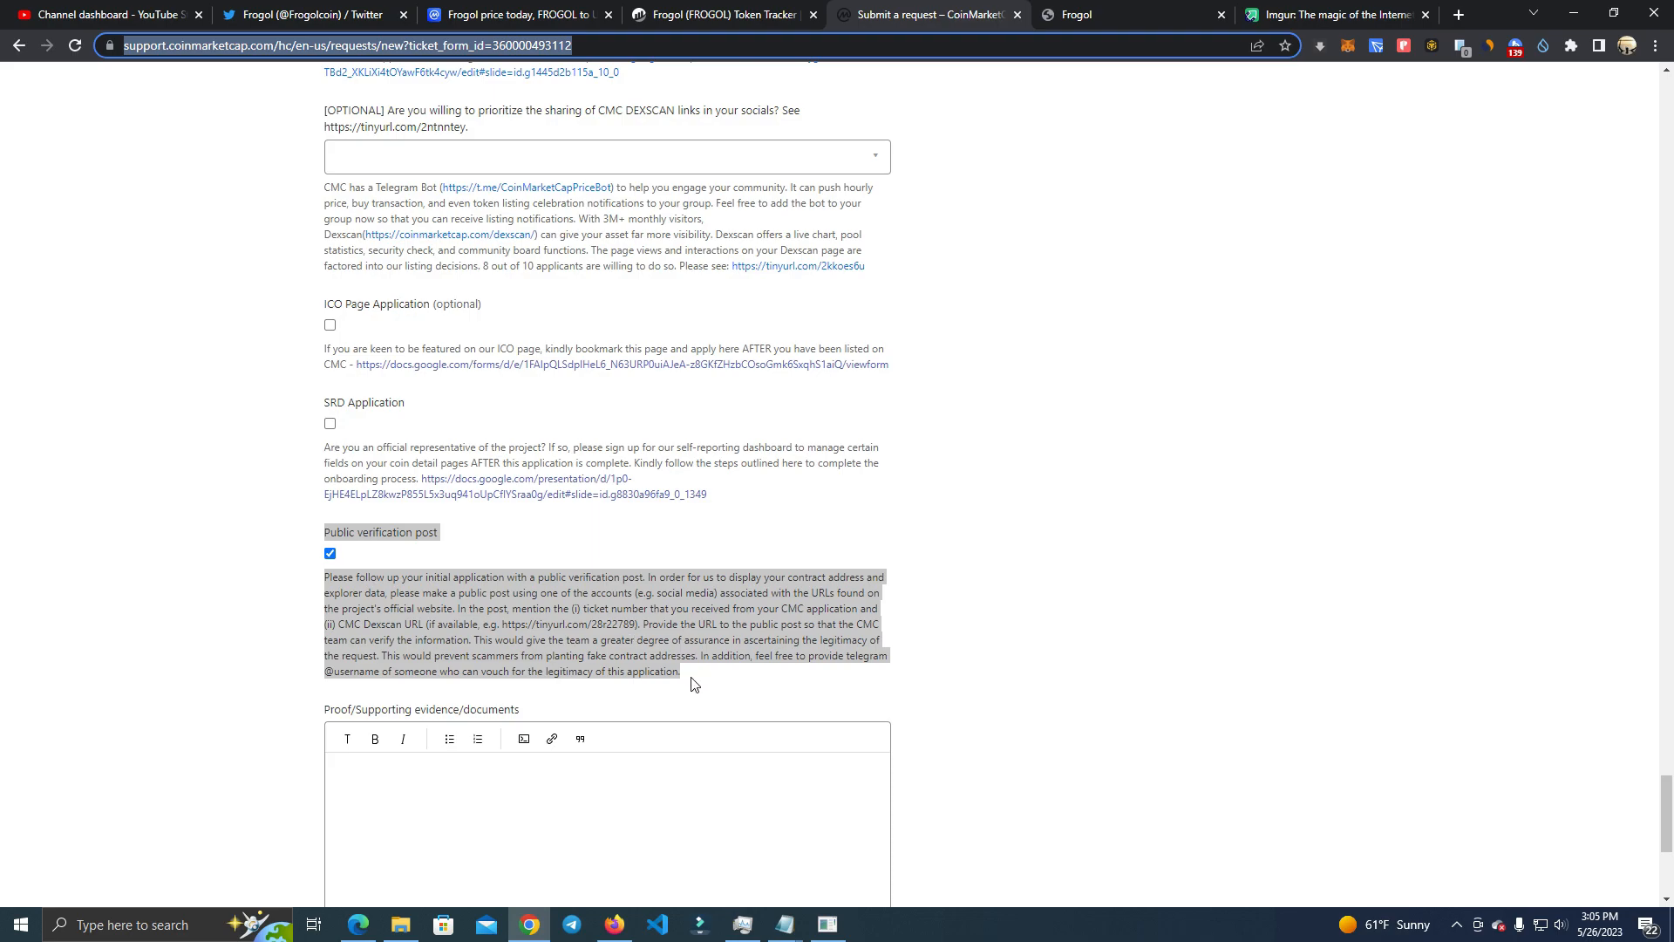
scroll(694, 684, up, 3)
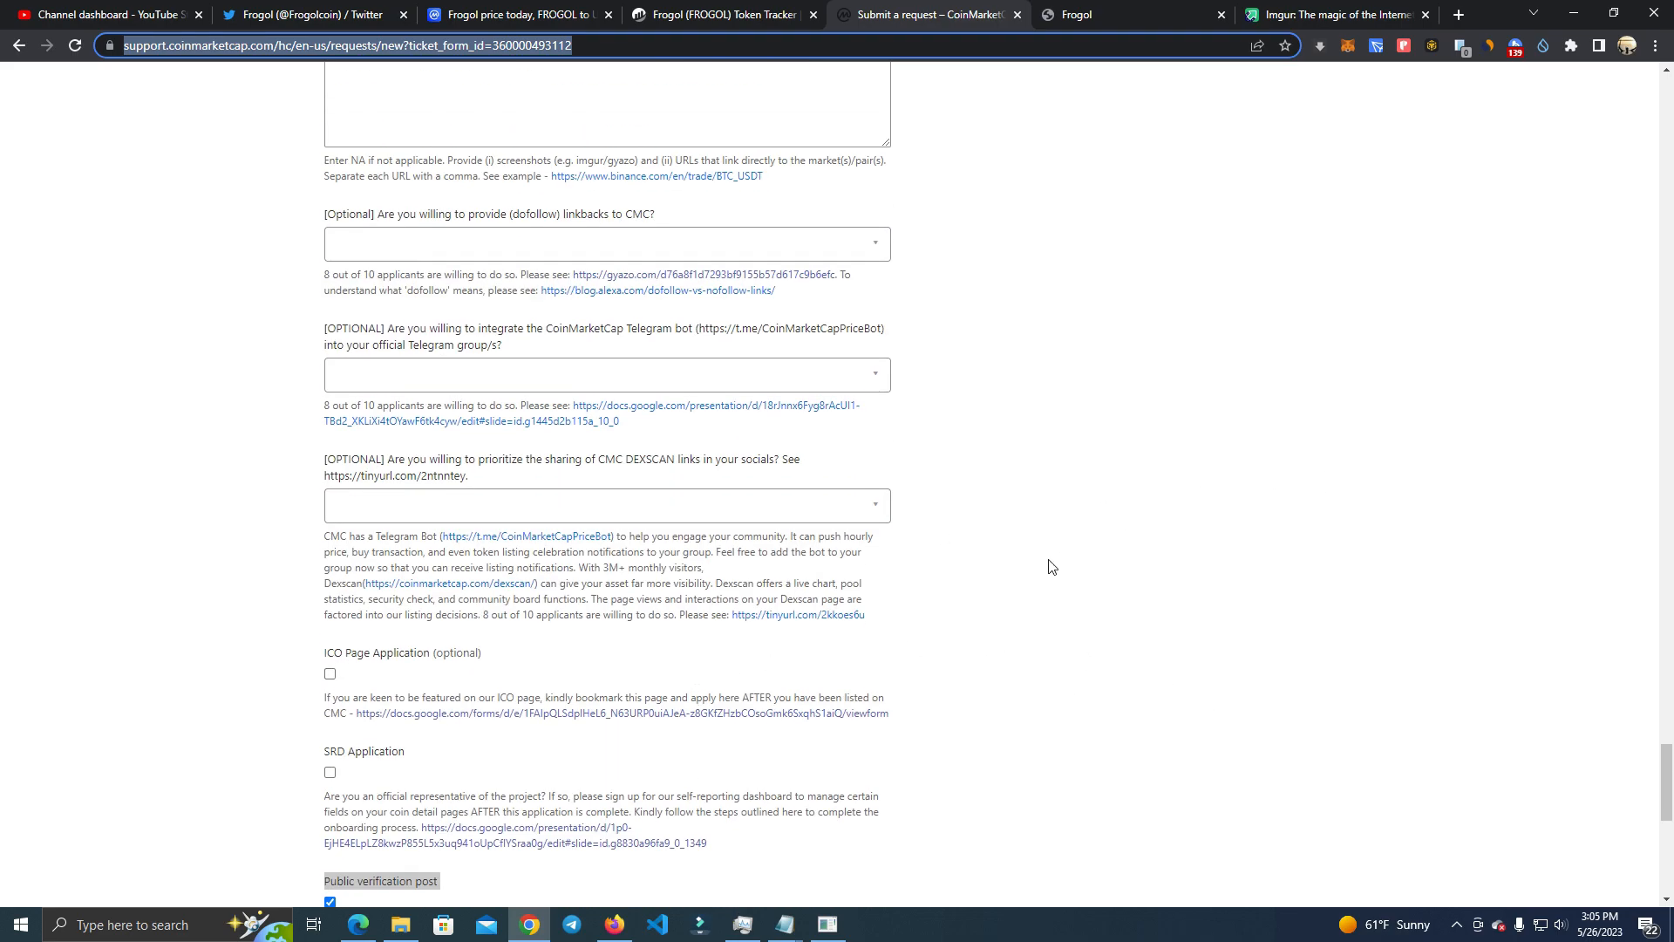